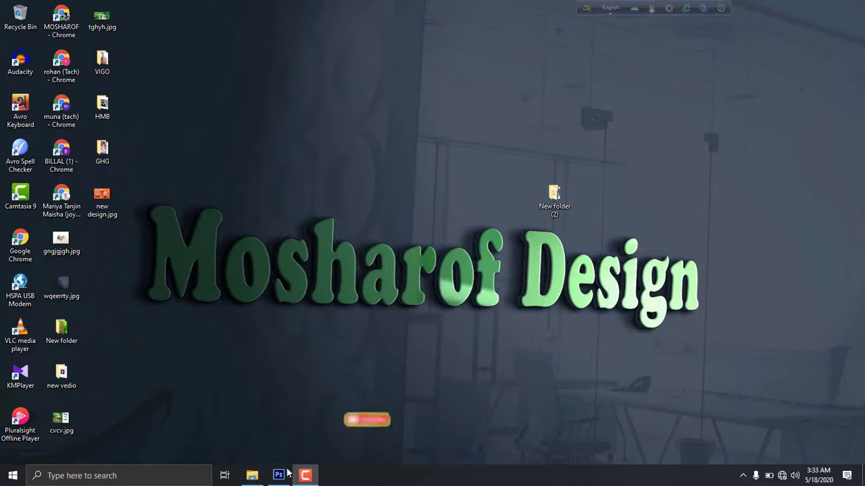
Bring Photoshop to the front from the Windows taskbar.
left_click(285, 475)
Create a new blank white document with the default settings.
left_click(30, 8)
left_click(38, 30)
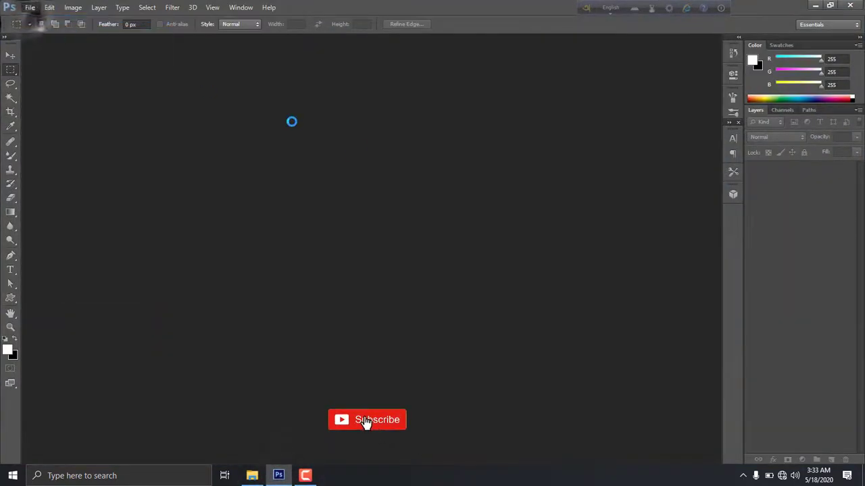
key("Return")
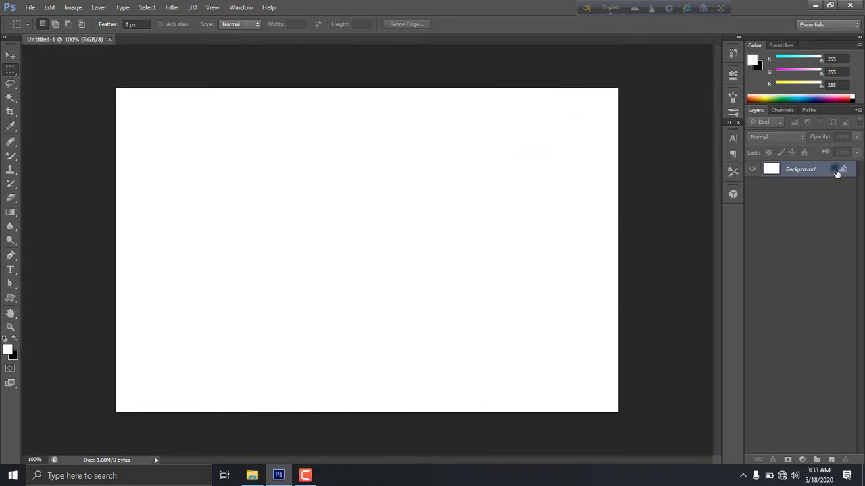
Unlock the Background into an editable Layer 0 and open its layer style settings.
double_click(837, 171)
left_click(523, 148)
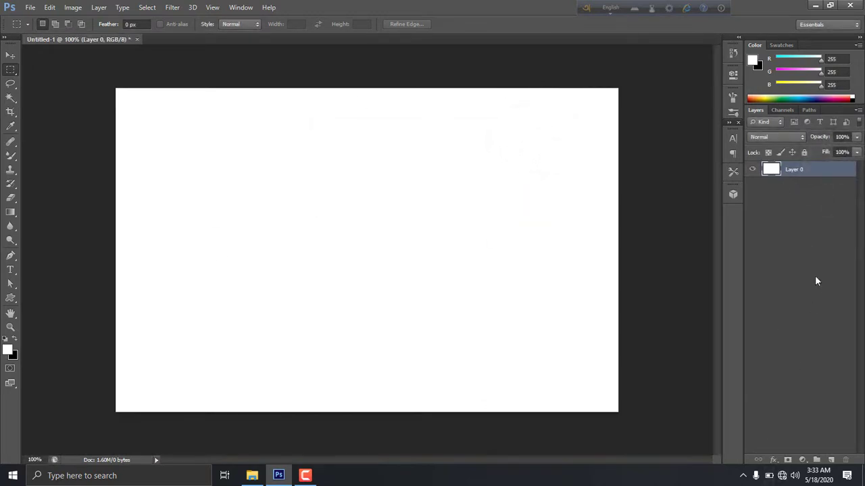
left_click(773, 460)
left_click(776, 330)
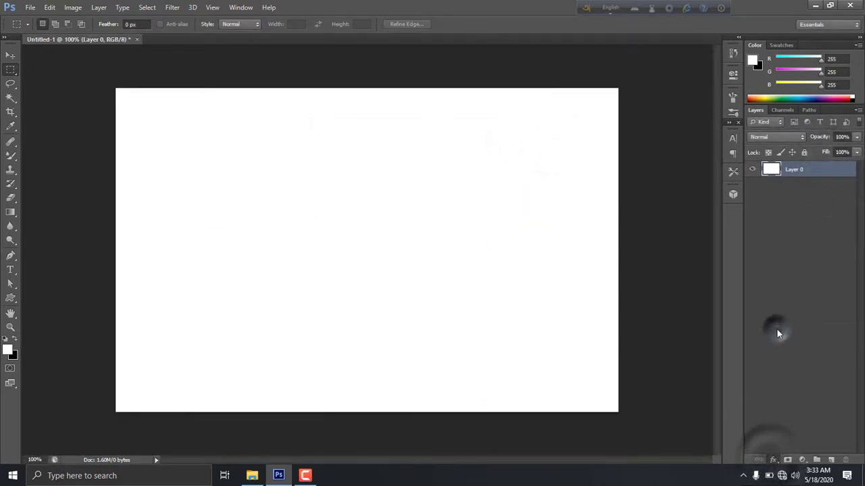
Replace a trial Pattern Overlay with a Gradient Overlay on Layer 0.
left_click(598, 307)
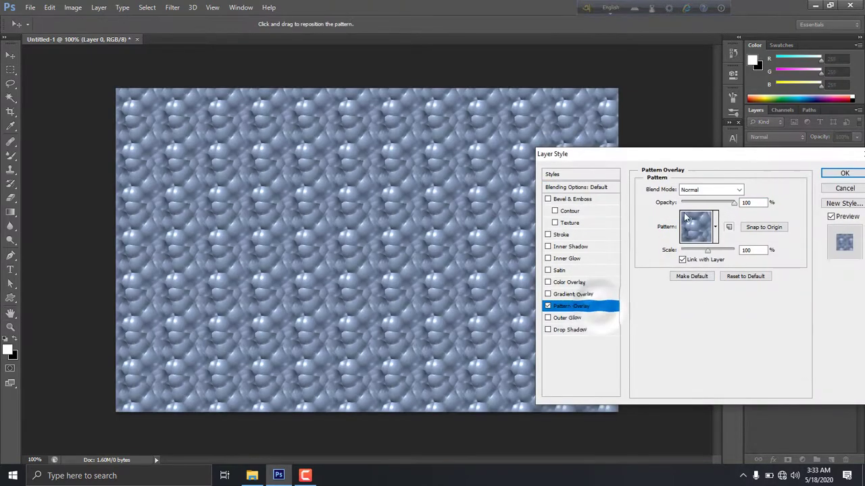
left_click(547, 305)
left_click(547, 293)
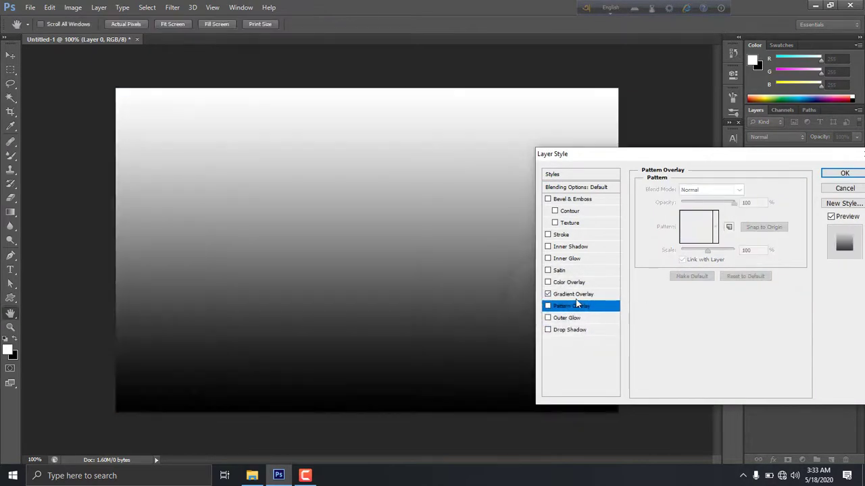
left_click(573, 295)
left_click(709, 214)
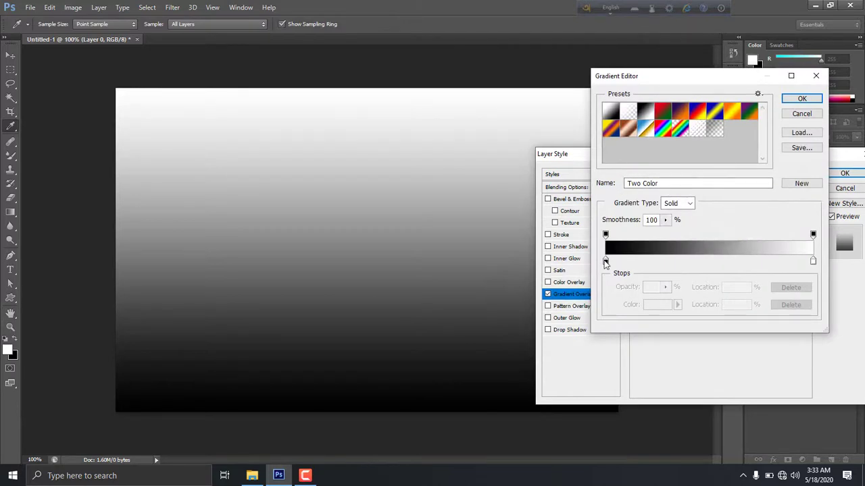
Try recolouring the gradient's left stop to red ff3333, then cancel the change.
left_click(605, 262)
left_click(656, 304)
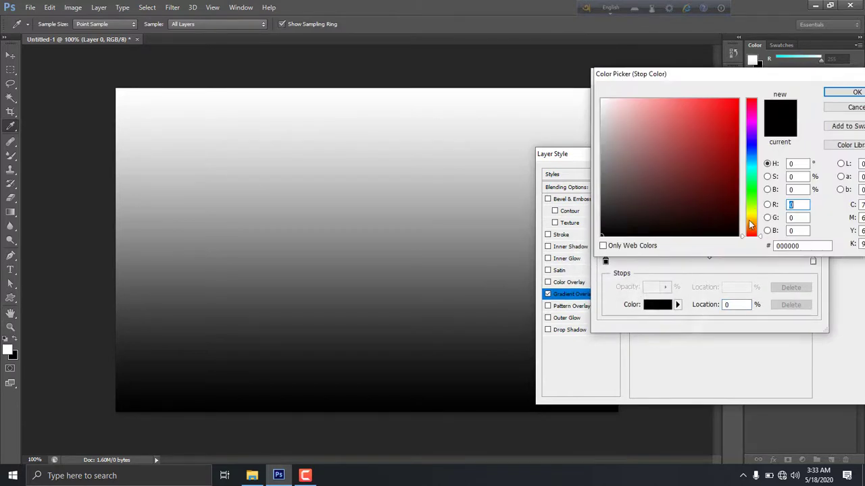
left_click(602, 245)
left_click(707, 109)
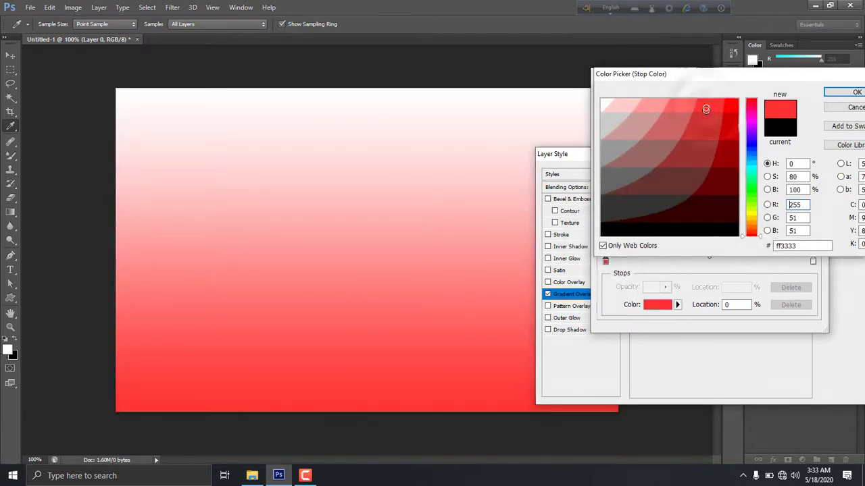
left_click_drag(726, 108, 708, 112)
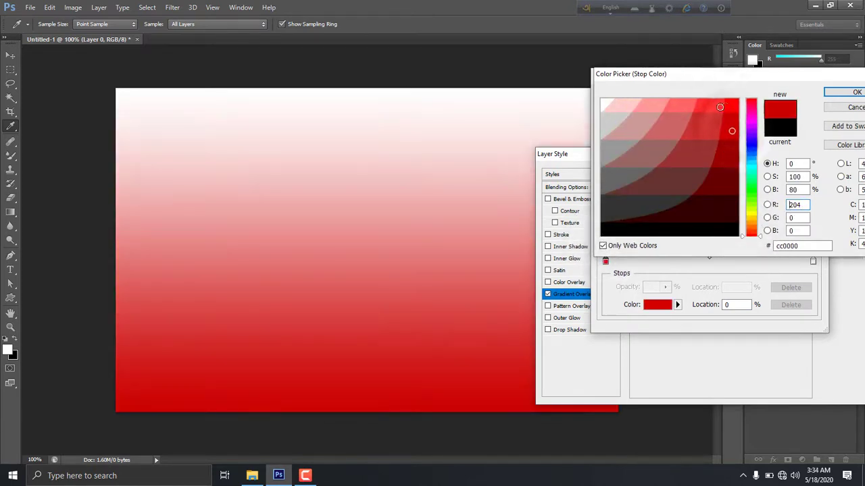
key("Escape")
Edit the Orange, Yellow, Orange preset into an orange-to-yellow gradient with a stop at 63%.
left_click(732, 111)
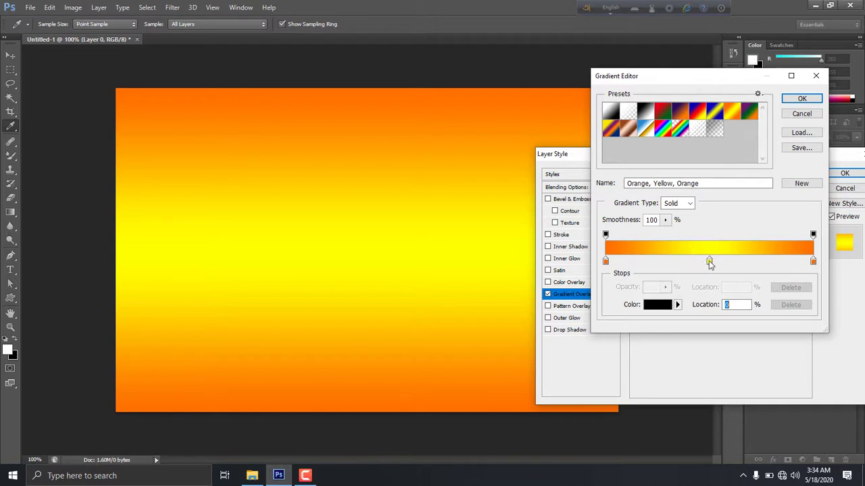
mouse_move(708, 261)
left_mouse_down()
mouse_move(778, 260)
mouse_move(756, 289)
left_mouse_up()
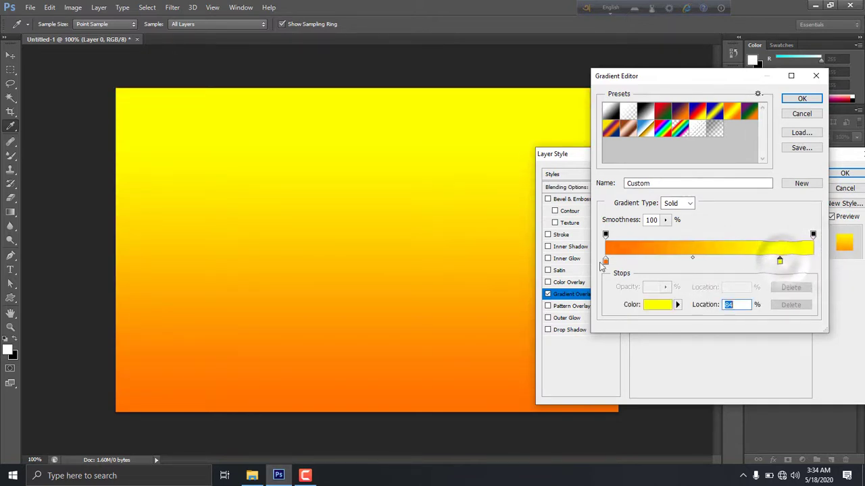
mouse_move(606, 260)
left_mouse_down()
mouse_move(664, 260)
mouse_move(607, 261)
left_mouse_up()
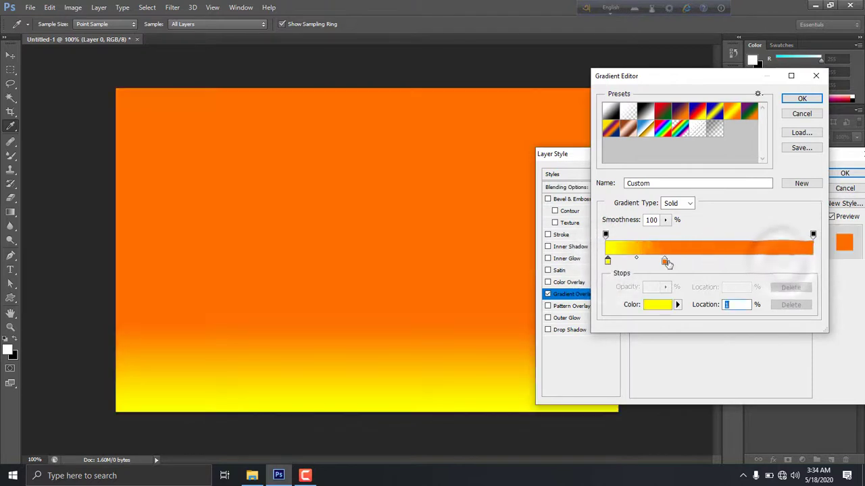
left_click_drag(710, 260, 812, 260)
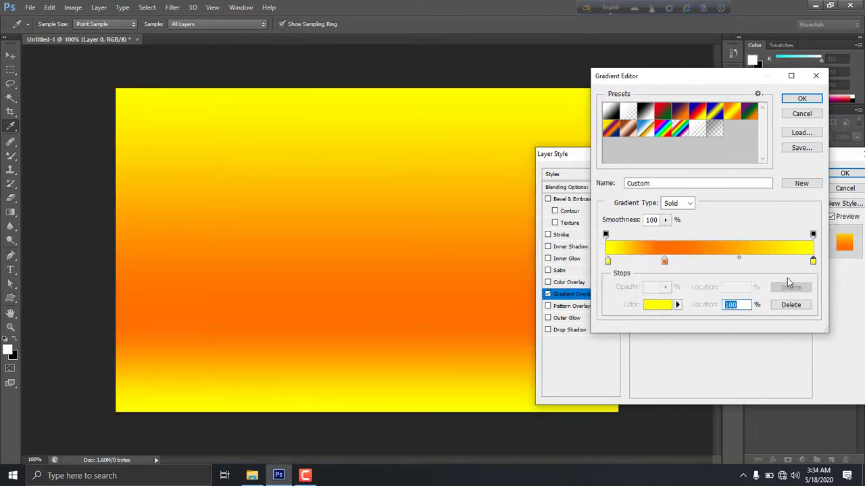
left_click(790, 305)
left_click_drag(665, 261, 813, 261)
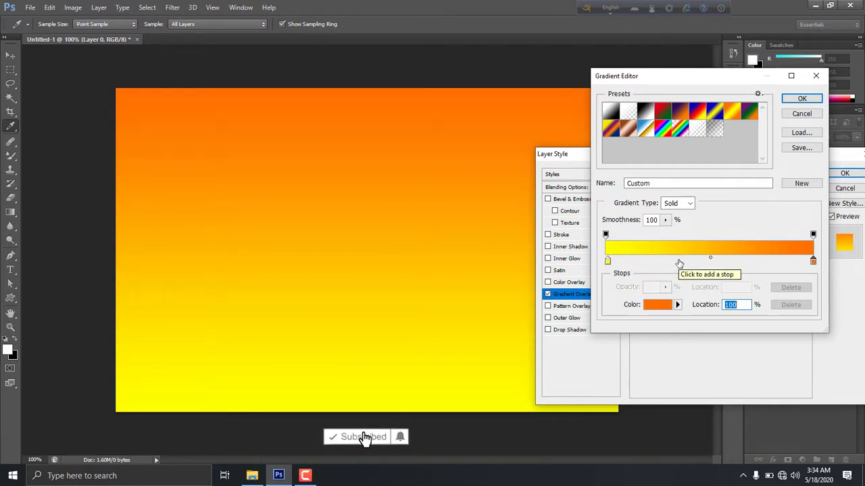
left_click_drag(749, 267, 738, 269)
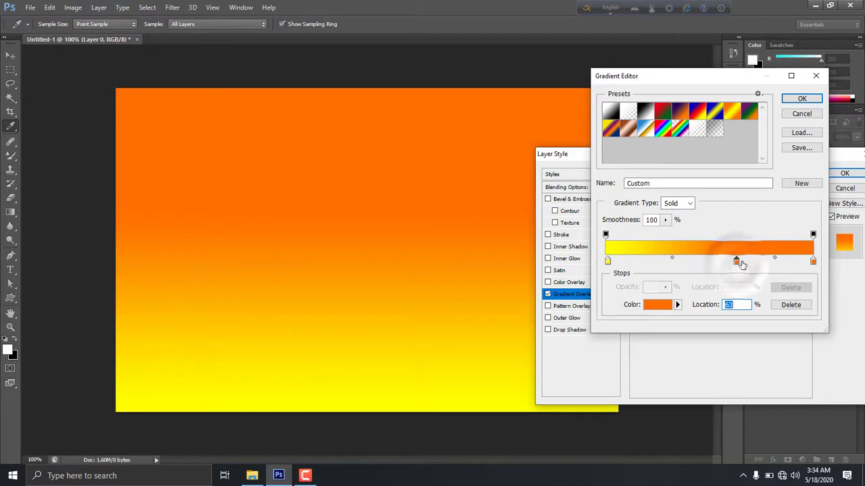
left_click(801, 99)
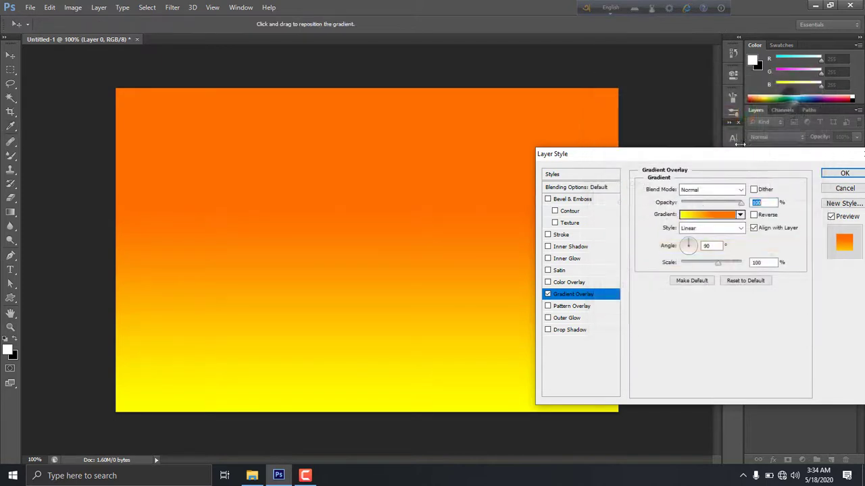
Angle the gradient diagonally toward yellow at the bottom-right and apply the overlay.
left_click_drag(696, 247, 687, 243)
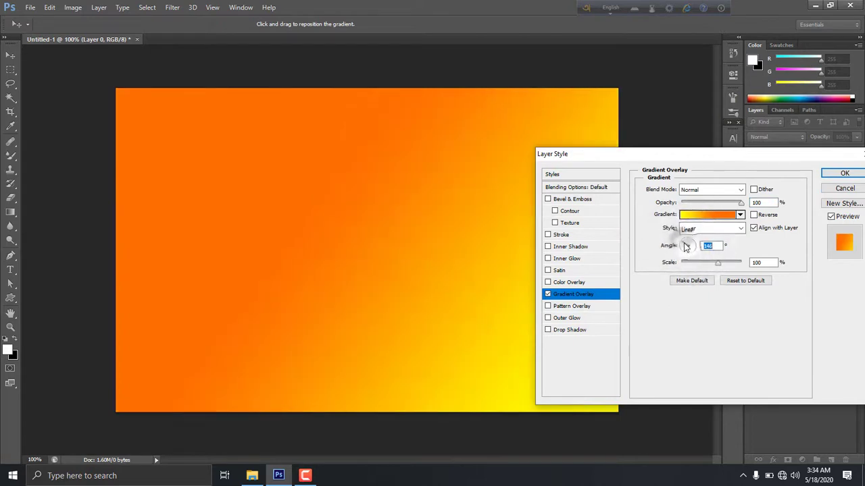
left_click(831, 176)
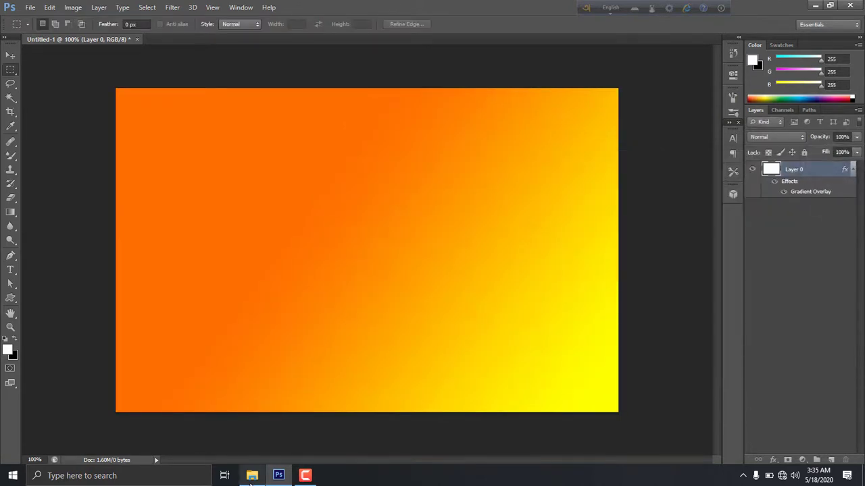
left_click(251, 475)
Browse to F:\photos\png and drag Googal Pixel.png toward Photoshop.
left_click(52, 364)
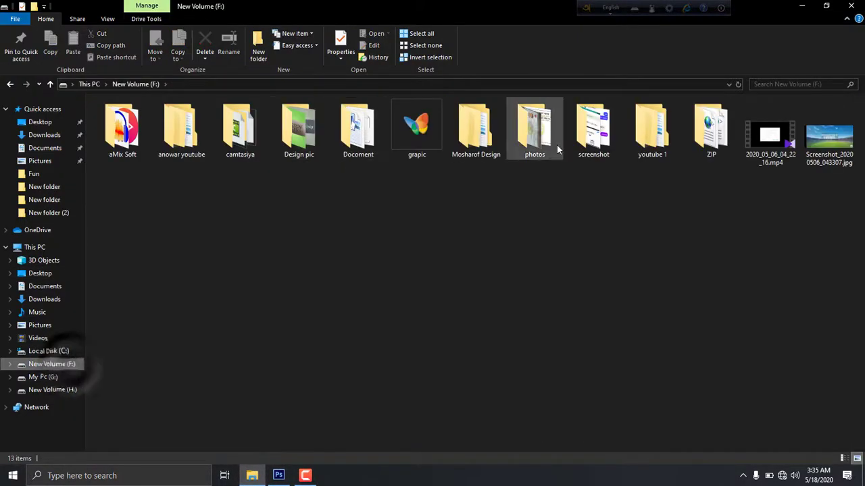
double_click(535, 131)
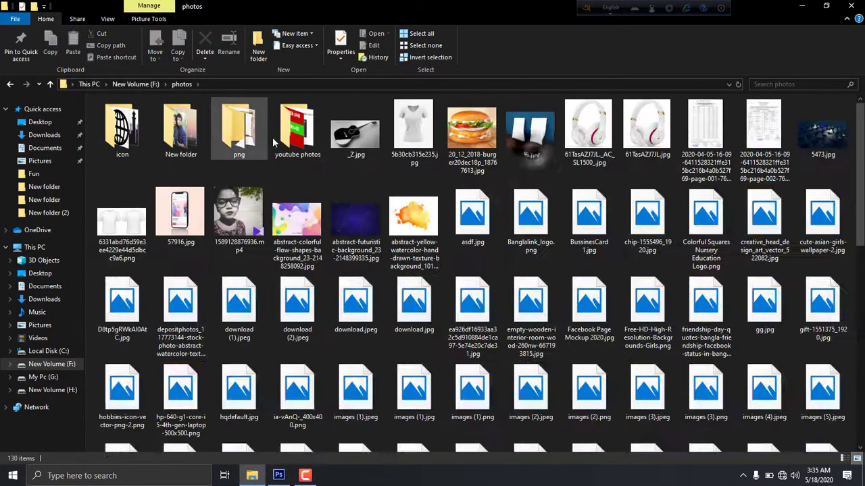
double_click(240, 132)
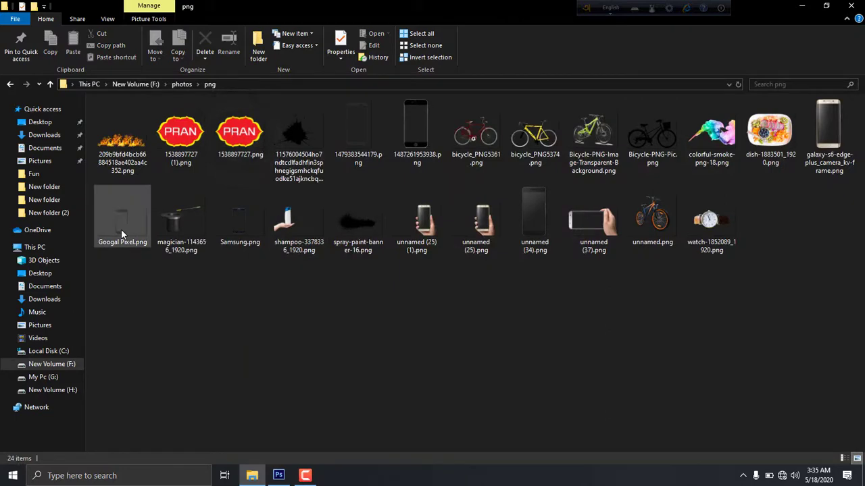
left_click_drag(125, 213, 289, 407)
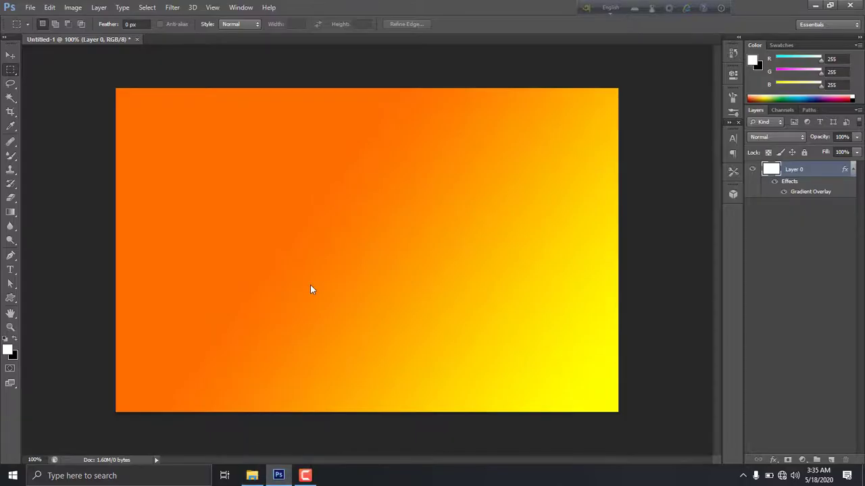
Place Googal Pixel.png on the canvas and distort, move and rotate it into a tilted perspective.
left_click_drag(289, 407, 310, 287)
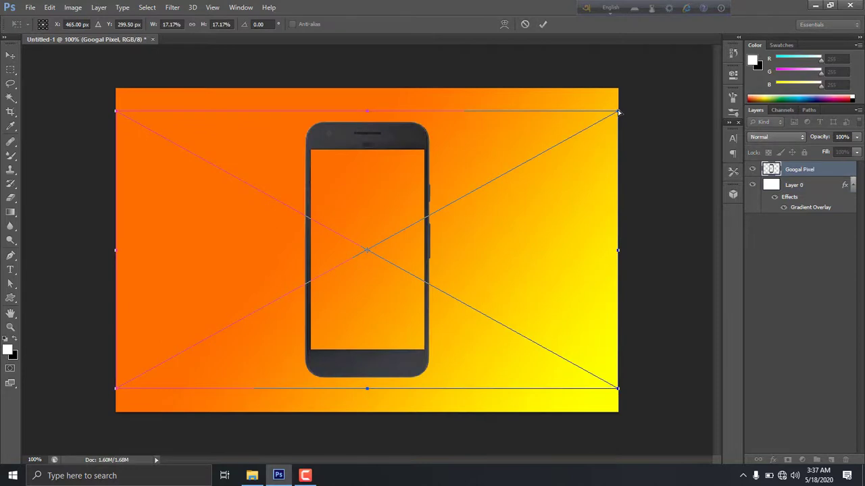
left_click_drag(618, 112, 547, 168)
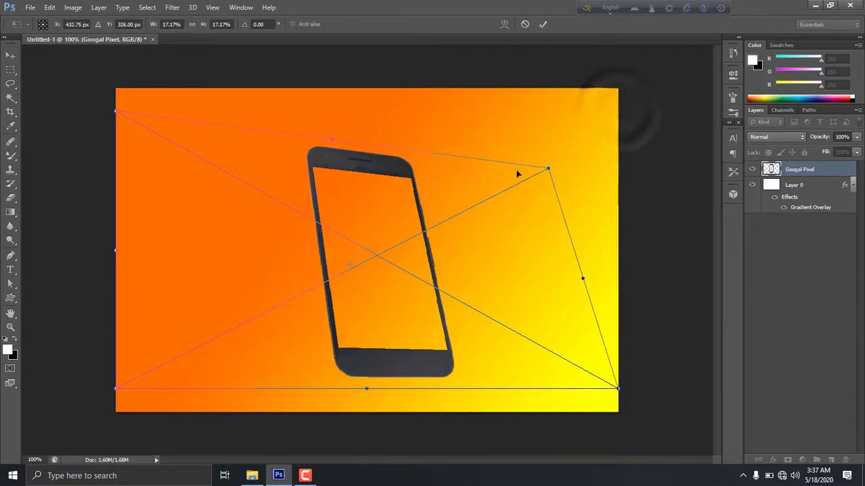
mouse_move(116, 112)
left_mouse_down()
mouse_move(142, 177)
mouse_move(150, 154)
mouse_move(143, 141)
left_mouse_up()
mouse_move(114, 391)
left_mouse_down()
mouse_move(172, 386)
mouse_move(167, 391)
left_mouse_up()
left_click_drag(615, 389, 586, 389)
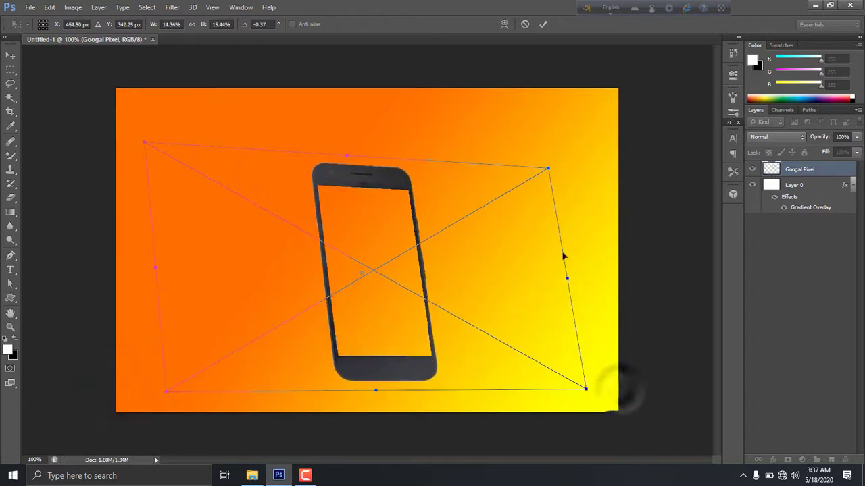
mouse_move(548, 168)
left_mouse_down()
mouse_move(524, 170)
mouse_move(508, 197)
mouse_move(521, 220)
left_mouse_up()
left_click_drag(147, 145, 169, 176)
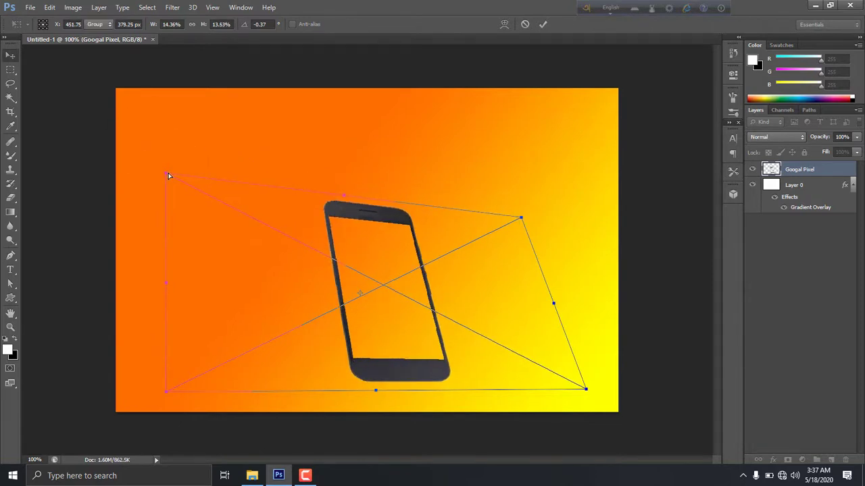
left_click_drag(392, 269, 436, 228)
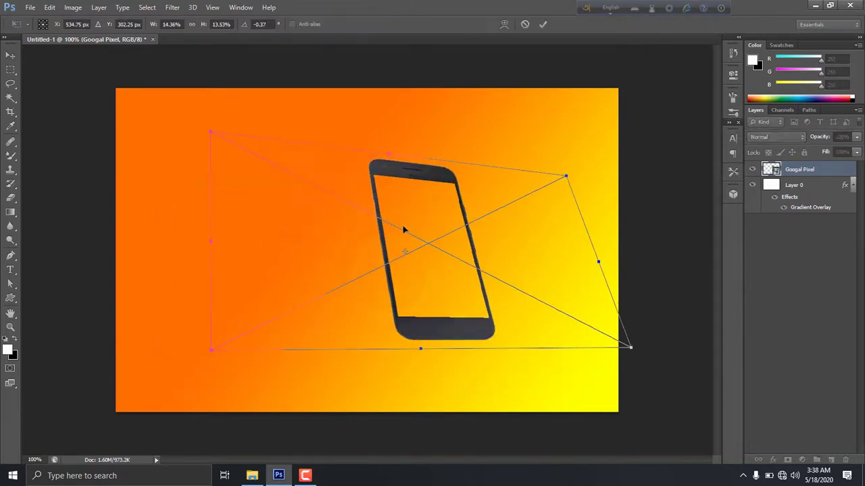
left_click_drag(187, 116, 184, 127)
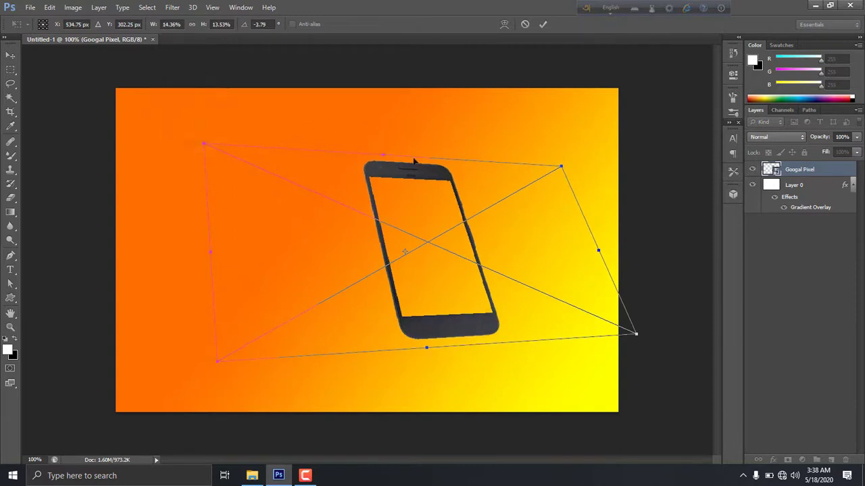
left_click_drag(568, 169, 556, 177)
double_click(556, 177)
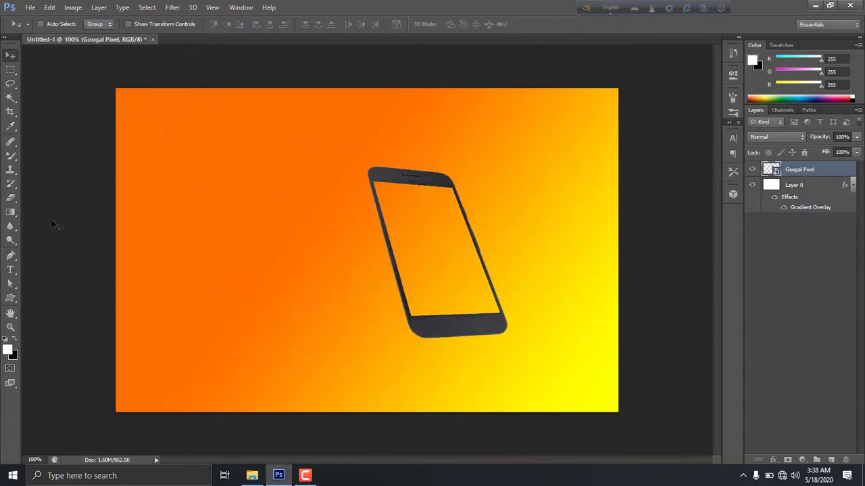
Add a new empty layer and choose a soft round brush preset for the shadow.
right_click(11, 156)
left_click(40, 153)
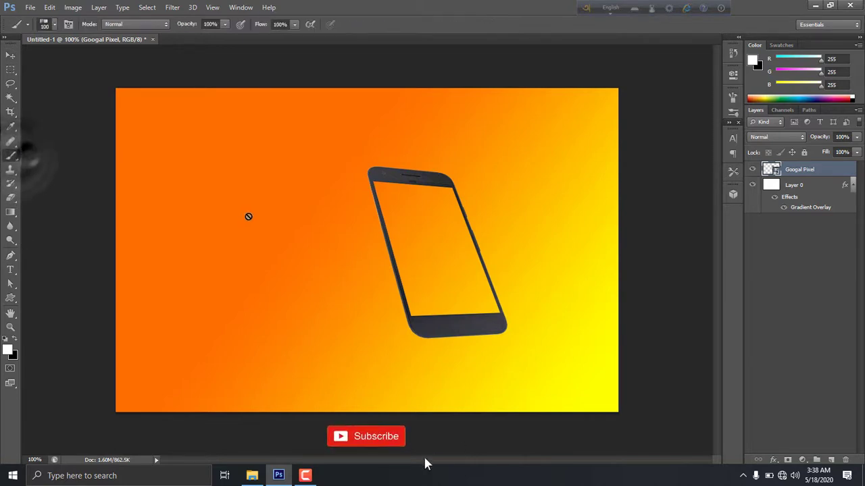
left_click(830, 460)
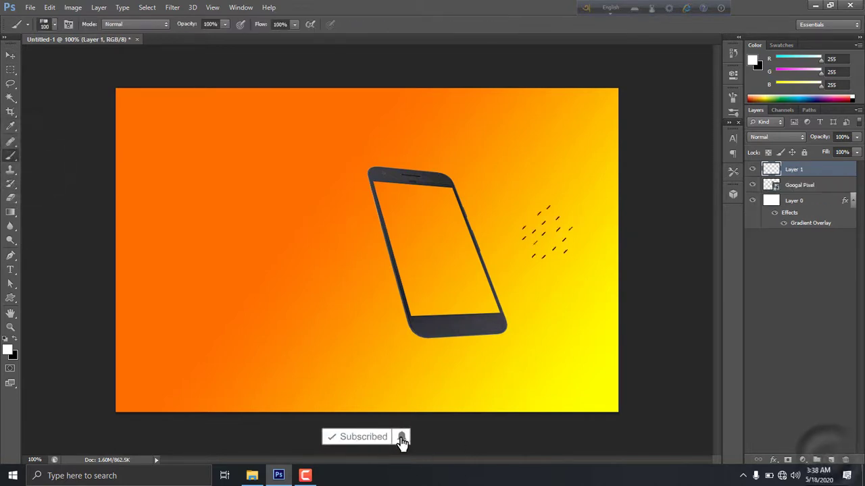
right_click(545, 237)
left_click(602, 309)
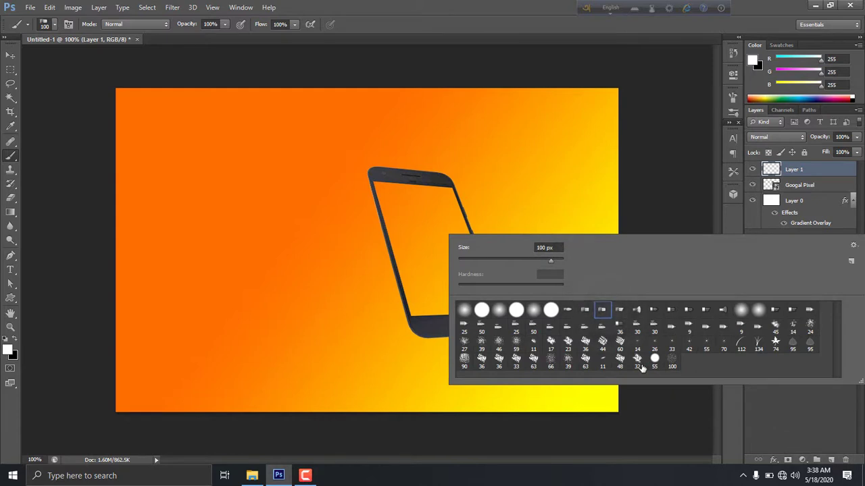
left_click(546, 207)
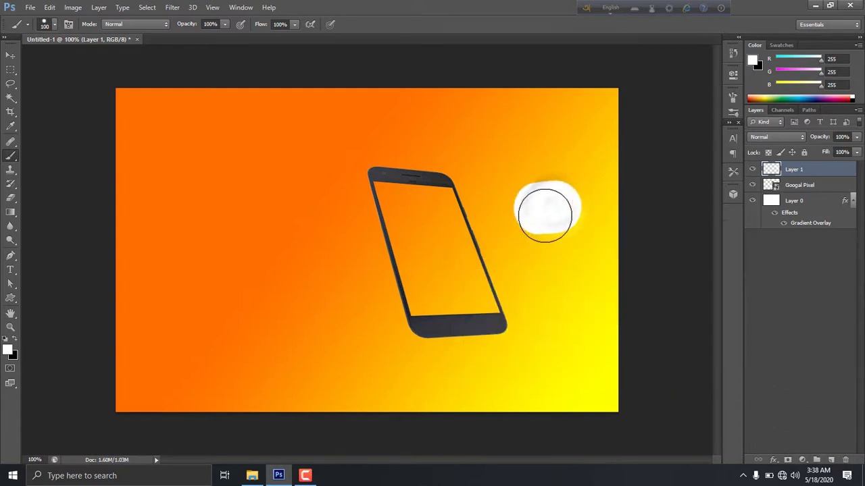
key("ctrl+z")
Set the foreground painting colour to black.
key("i")
left_click(8, 348)
left_click(646, 218)
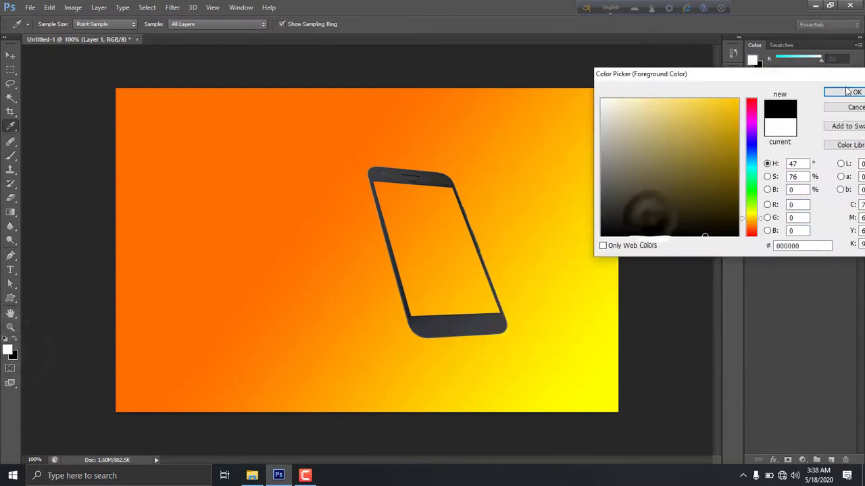
key("Return")
key("b")
Paint a soft black blob with a 54 px brush beside the phone's bottom corner.
right_click(521, 181)
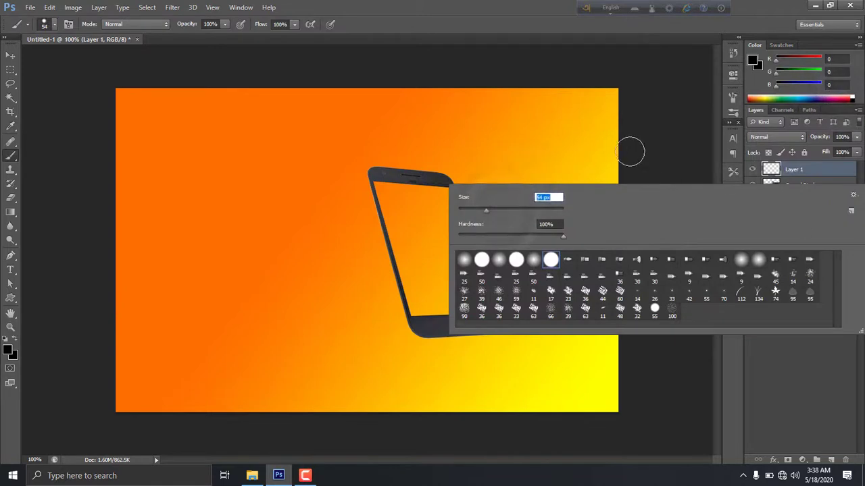
key("Return")
left_click(546, 318)
left_click(547, 318)
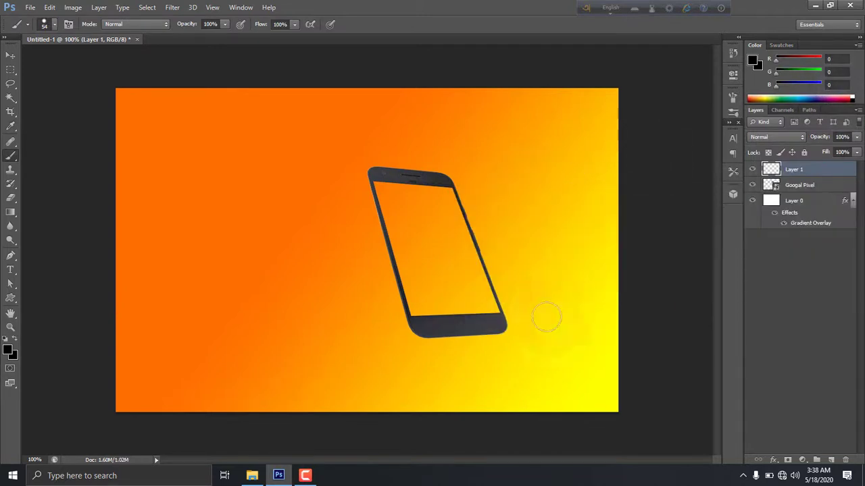
right_click(546, 317)
left_click(544, 247)
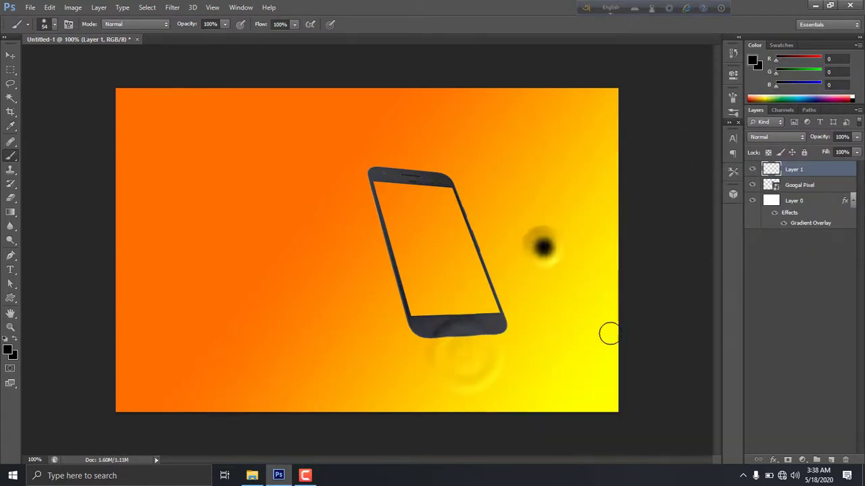
left_click_drag(532, 336, 536, 332)
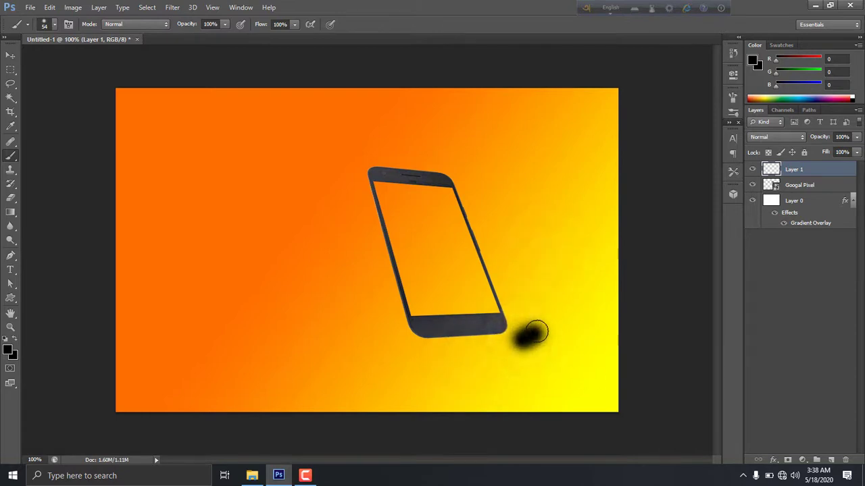
left_click(10, 55)
Move the blob to the phone's bottom-left corner and rotate and stretch it.
left_click_drag(532, 335, 415, 339)
key("ctrl+t")
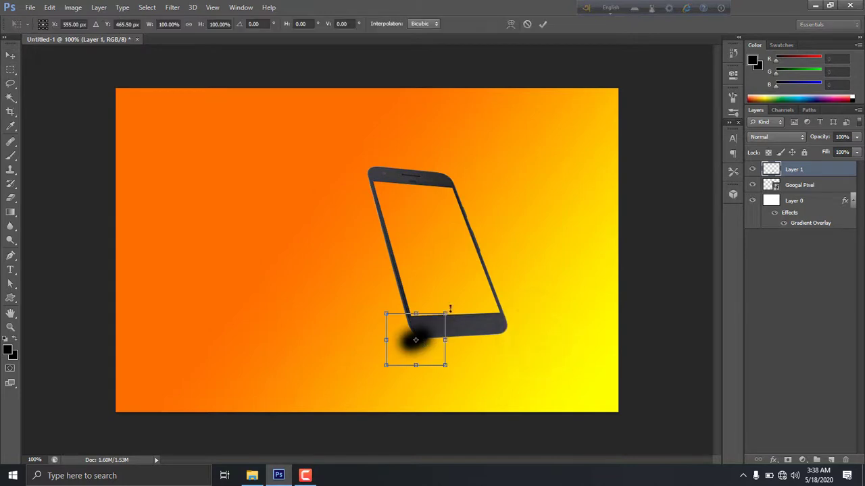
left_click_drag(453, 305, 446, 324)
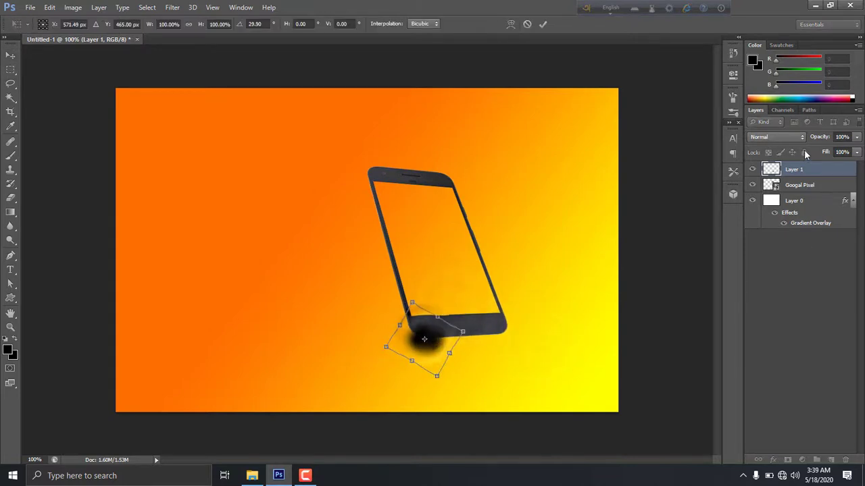
key("Return")
Place Layer 1 below the phone layer and widen the shadow along the phone's bottom edge.
left_click_drag(804, 168, 804, 193)
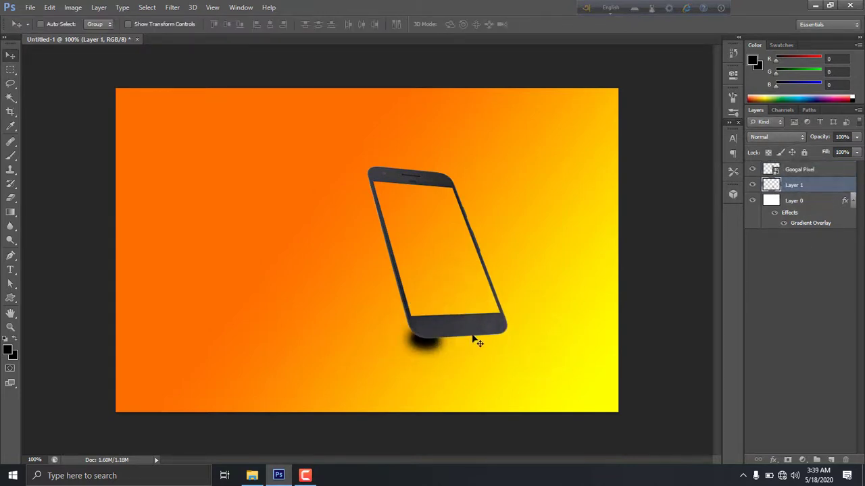
key("ctrl+t")
mouse_move(453, 336)
left_mouse_down()
mouse_move(463, 342)
mouse_move(456, 336)
left_mouse_up()
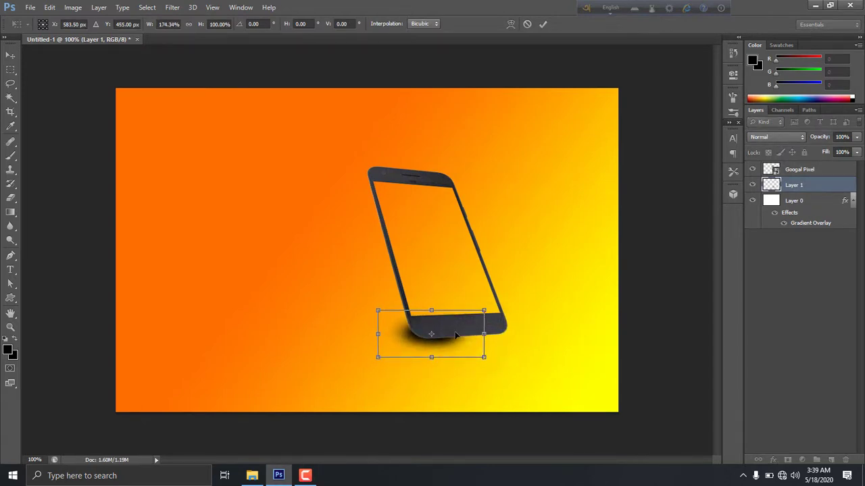
key("Return")
Set the shadow layer's opacity to 75%.
left_click(840, 137)
type("7")
key("Return")
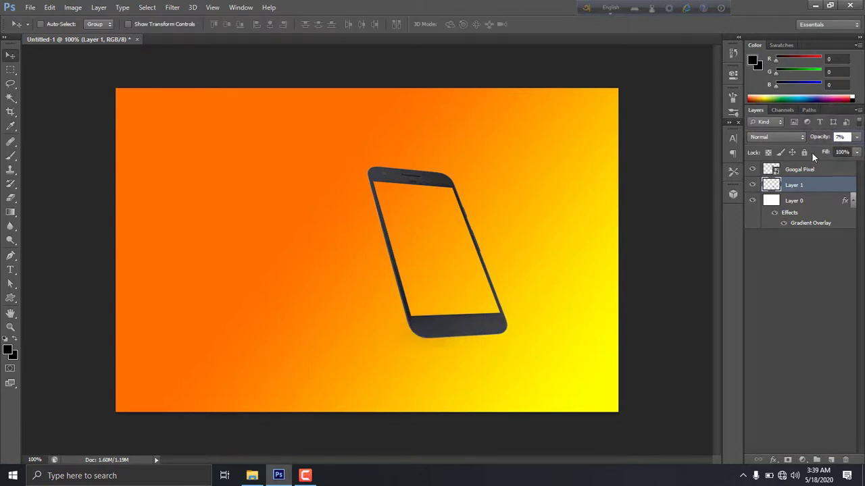
type("5")
key("Return")
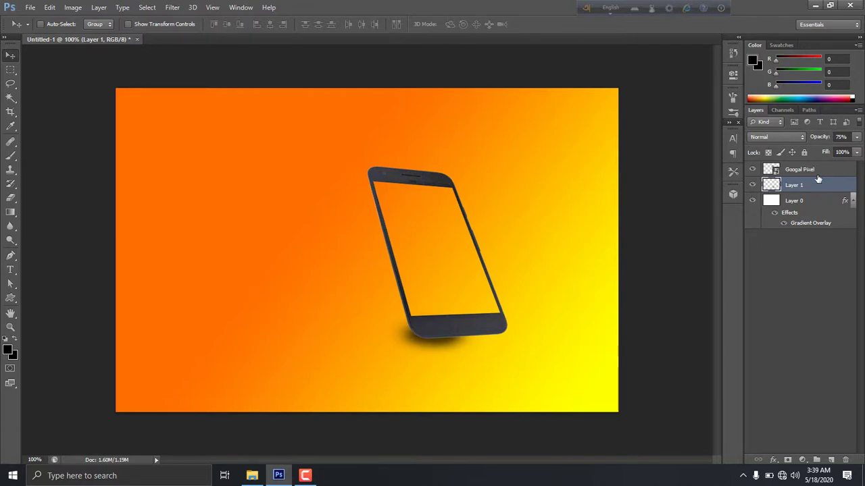
Rasterize the Googal Pixel phone layer.
left_click(807, 169)
right_click(807, 171)
left_click(705, 159)
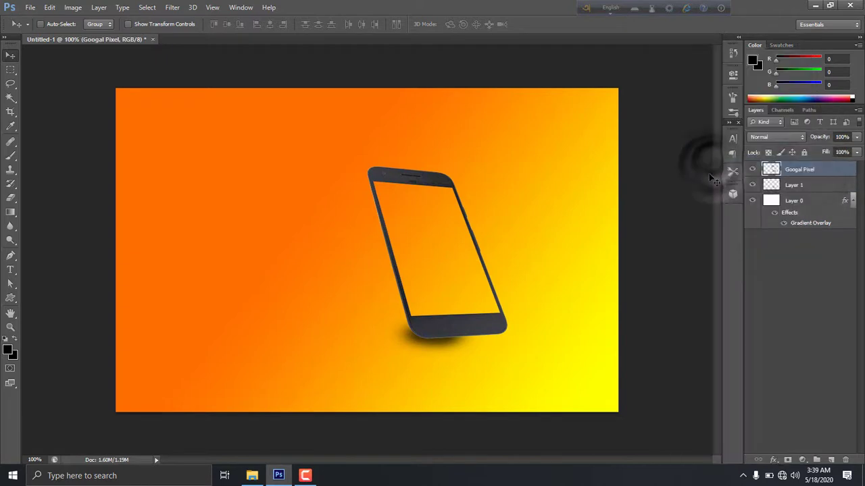
key("ctrl+t")
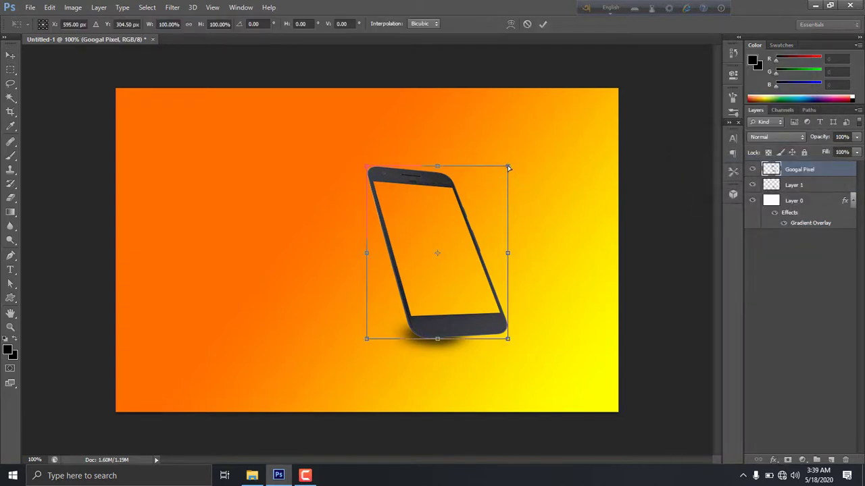
Pull the phone's top-right and bottom-right corners outward to strengthen its tilt.
mouse_move(509, 167)
left_mouse_down()
mouse_move(520, 139)
mouse_move(522, 172)
left_mouse_up()
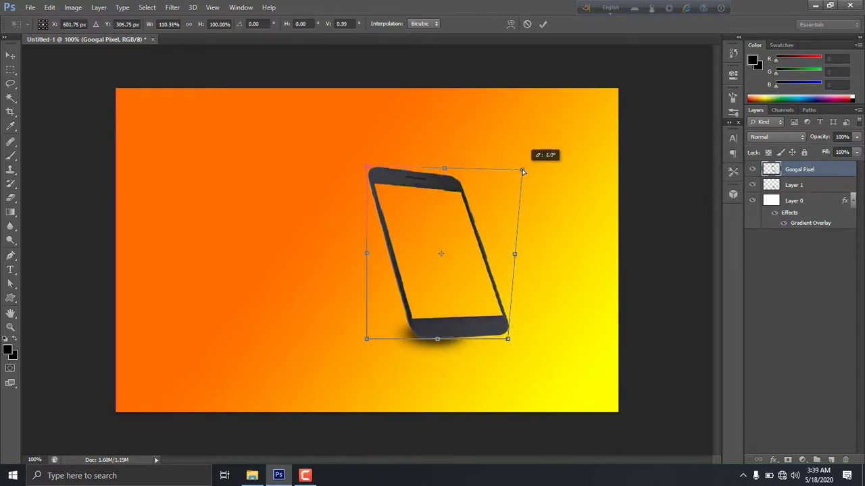
left_click_drag(507, 338, 509, 331)
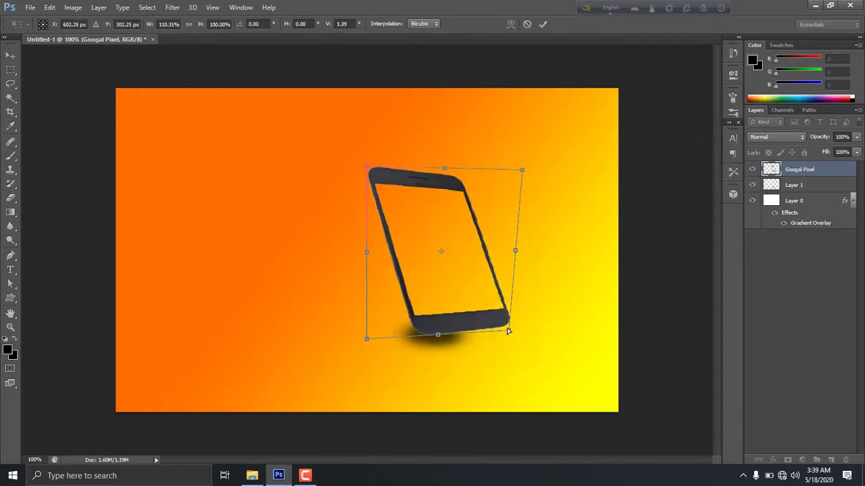
left_click(523, 165)
key("Return")
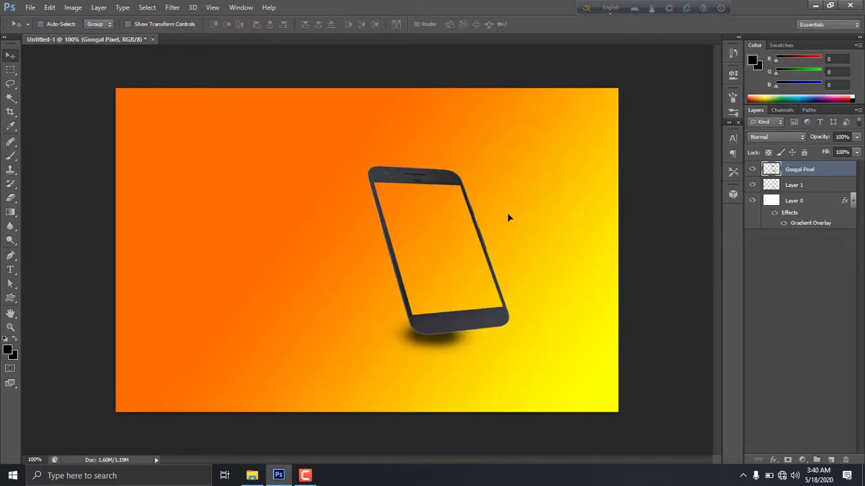
left_click(804, 186)
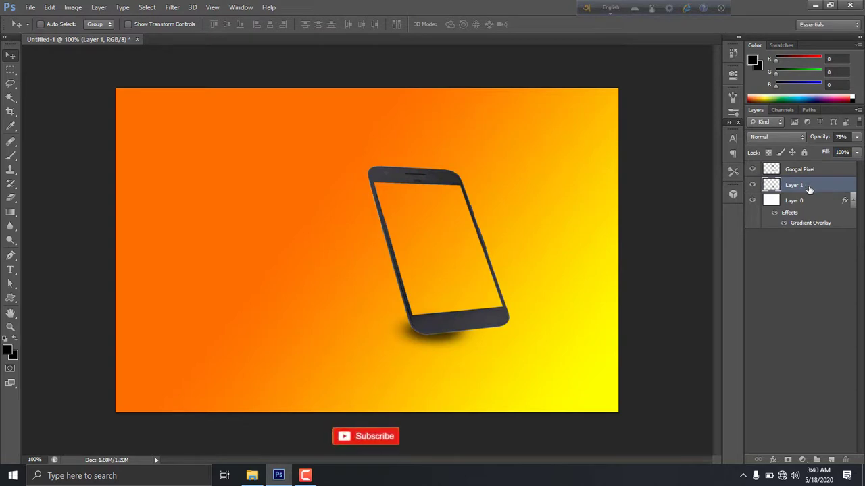
Draw a rectangle beside the phone and fill it white.
left_click(10, 297)
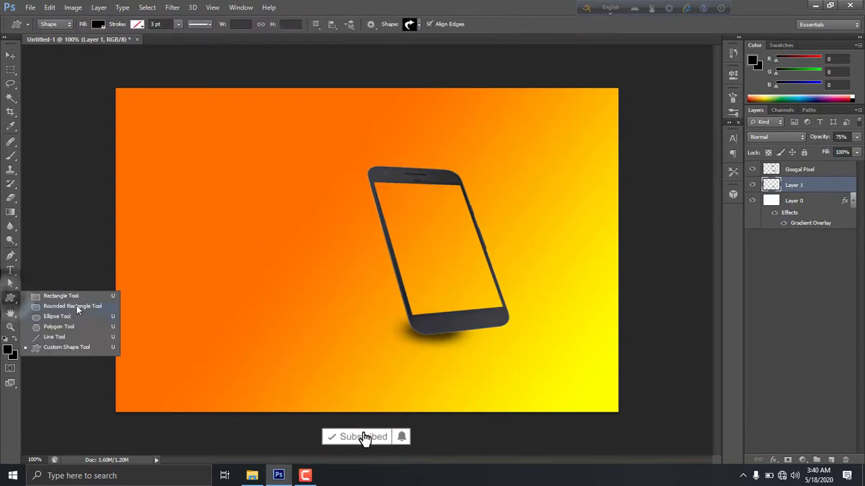
left_click(67, 292)
left_click_drag(286, 187, 371, 316)
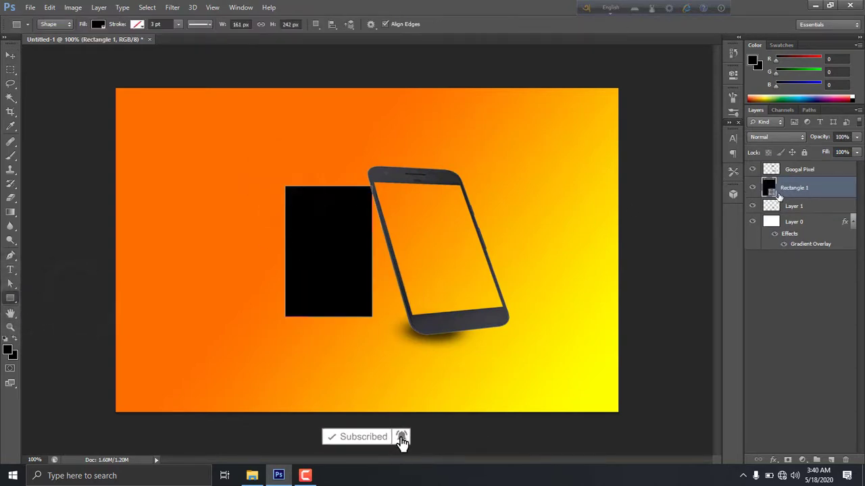
double_click(770, 189)
left_click(601, 100)
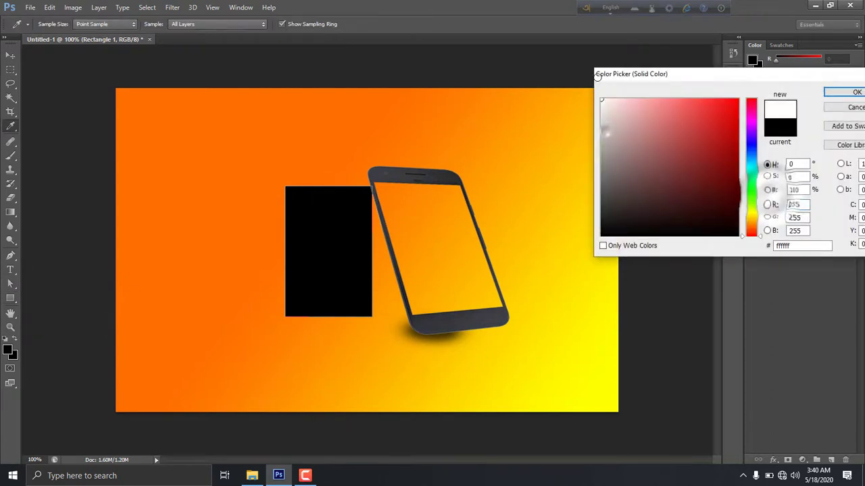
left_click(838, 92)
Move the white rectangle onto the phone screen and align its top corners with the screen.
key("ctrl+t")
mouse_move(343, 214)
left_mouse_down()
mouse_move(421, 218)
mouse_move(418, 232)
left_mouse_up()
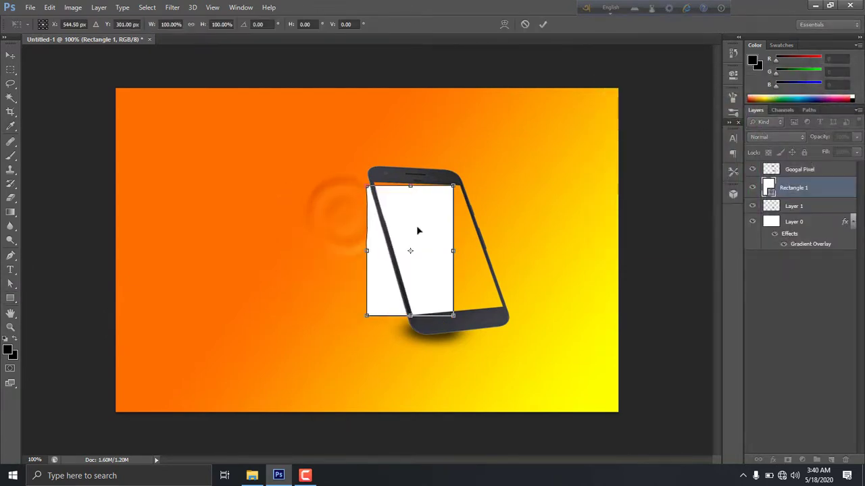
scroll(417, 232, "up", 2)
scroll(498, 191, "up", 2)
scroll(535, 189, "up", 1)
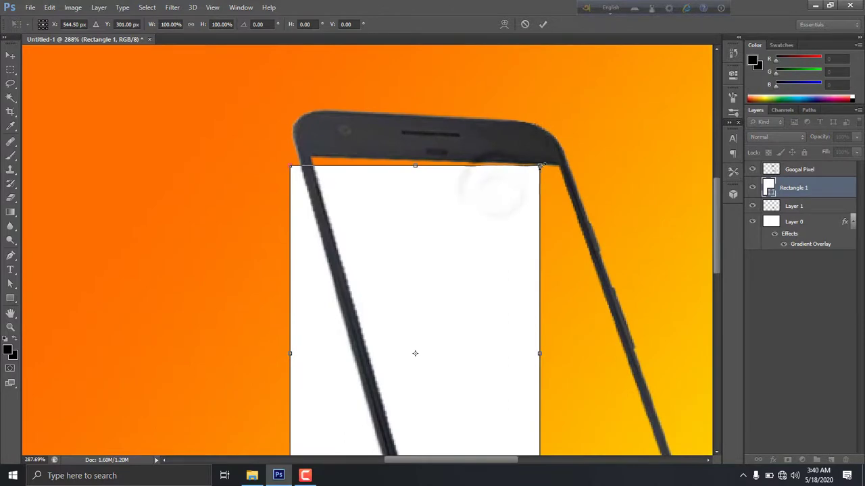
left_click_drag(539, 166, 560, 165)
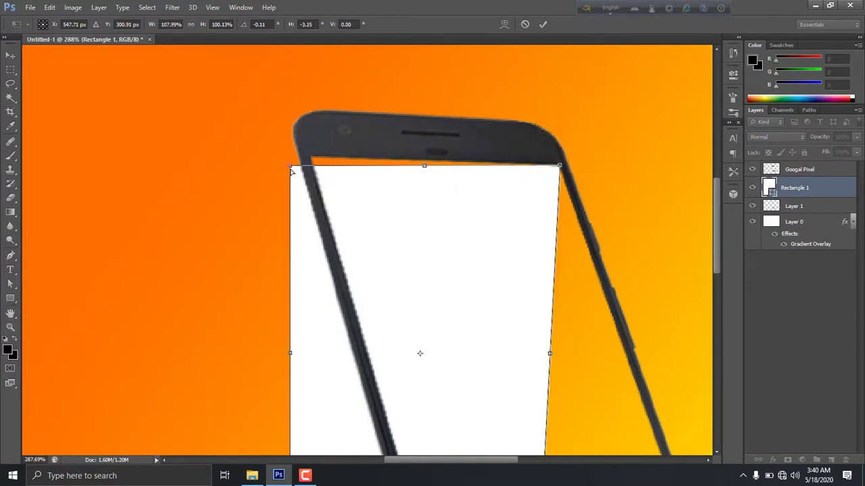
left_click_drag(291, 166, 312, 165)
Fit the rectangle's bottom corners to the tilted screen, commit, and zoom back out.
mouse_move(615, 284)
left_mouse_down()
mouse_move(518, 161)
mouse_move(513, 135)
left_mouse_up()
left_click_drag(441, 396, 582, 371)
left_click_drag(189, 397, 321, 396)
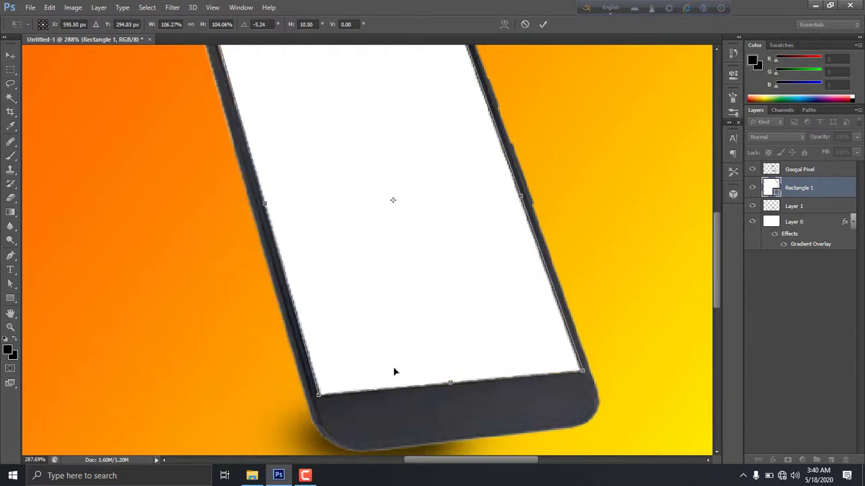
key("Return")
scroll(372, 308, "up", 3)
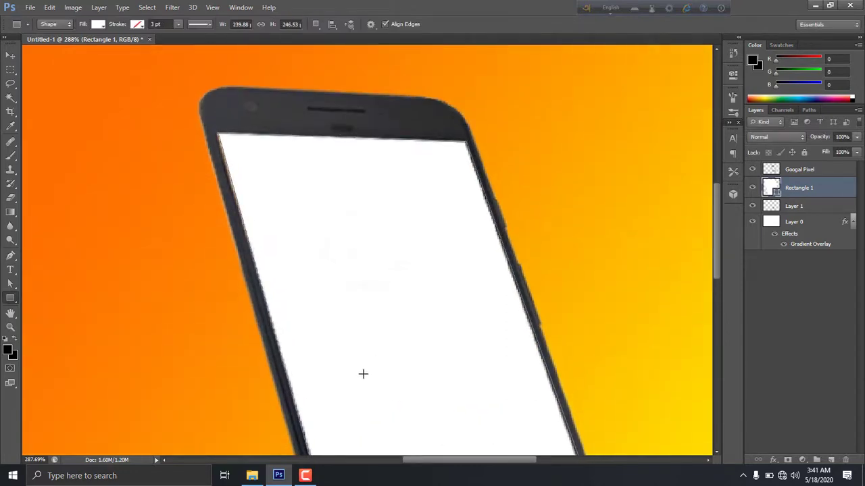
scroll(363, 374, "down", 3)
left_click_drag(474, 274, 560, 183)
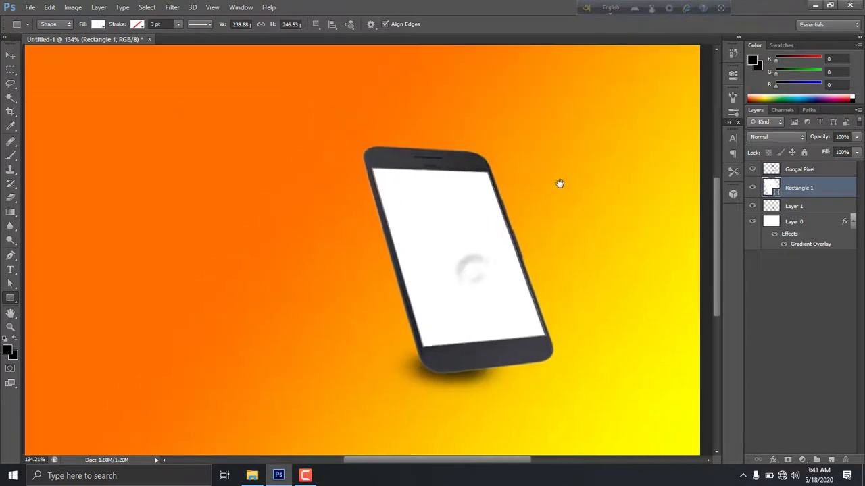
scroll(484, 269, "down", 1)
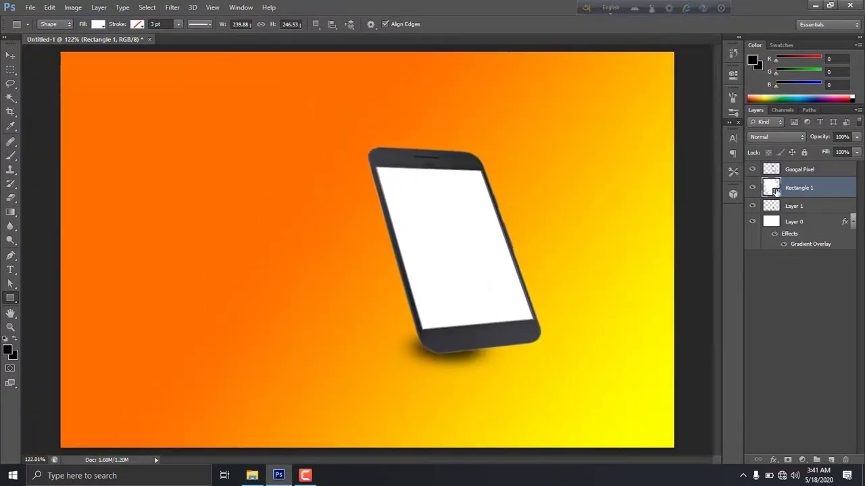
Recolour the screen rectangle to bright yellow fff200.
double_click(770, 188)
left_click(751, 215)
left_click(735, 113)
left_click(618, 348)
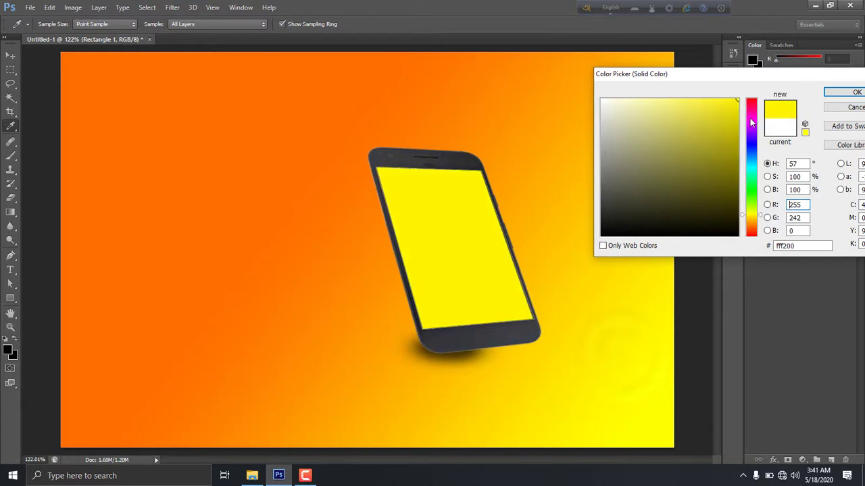
left_click(739, 110)
left_click_drag(741, 96, 735, 105)
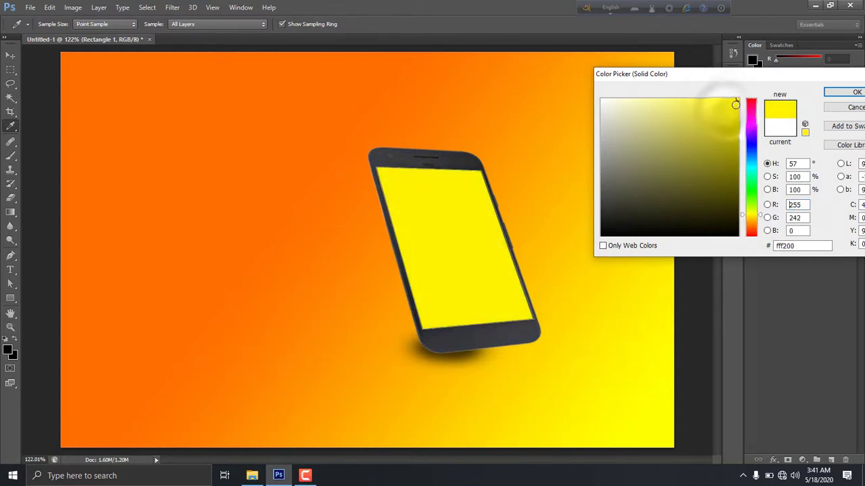
left_click(852, 92)
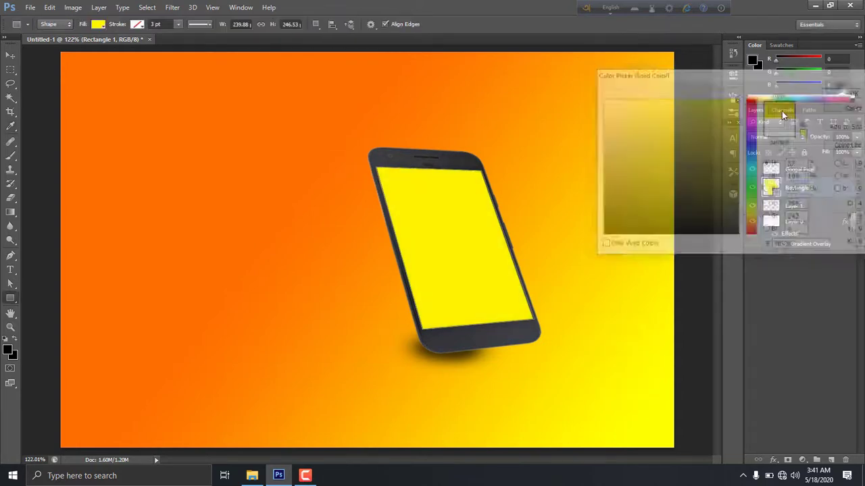
Group the Googal Pixel, Rectangle 1 and Layer 1 layers into Group 1.
left_click(10, 58)
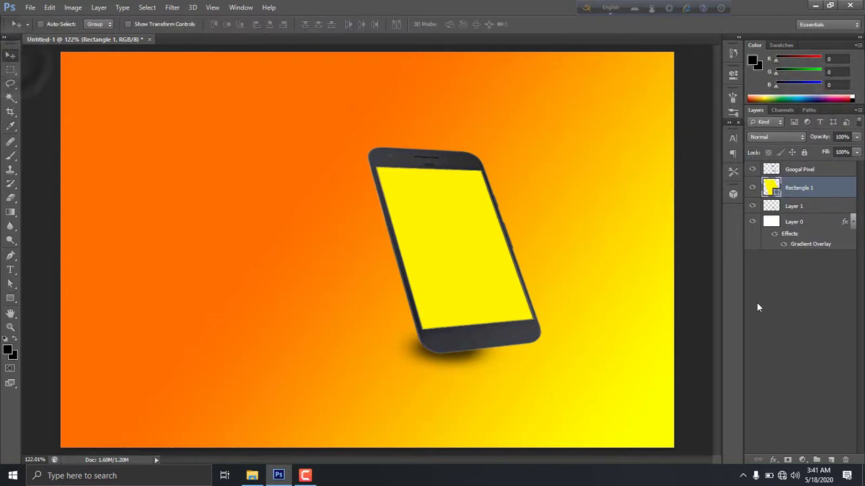
left_click(791, 169)
left_click(807, 206, "shift")
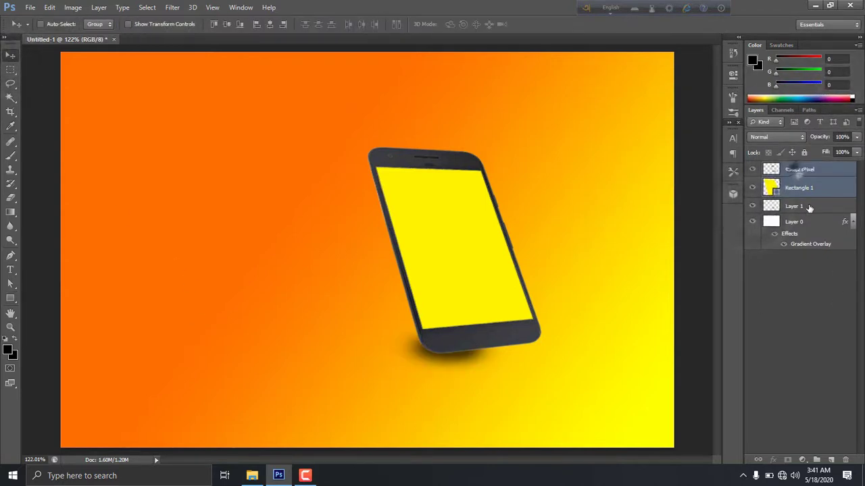
key("ctrl+g")
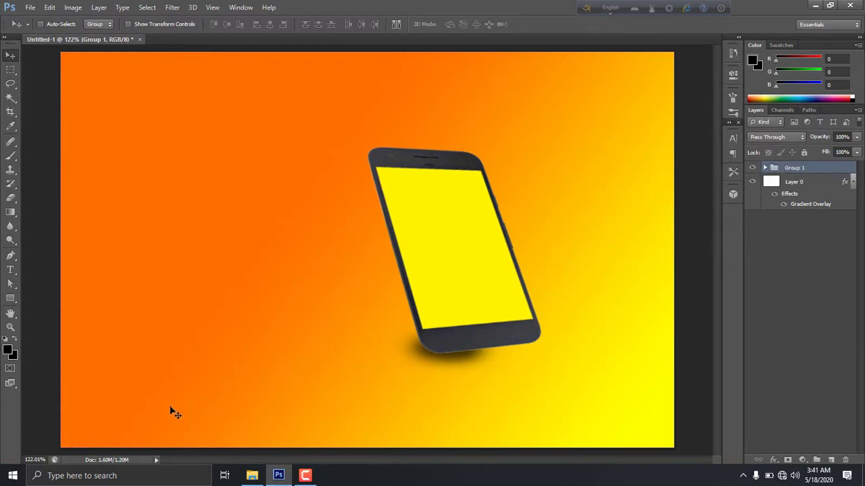
Open Desktop\New folder (2) in File Explorer and drag unnamed.png into Photoshop.
left_click(251, 475)
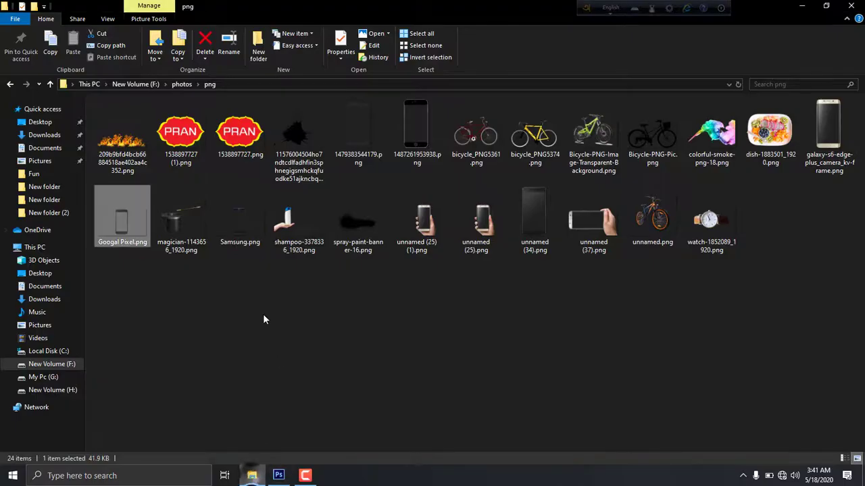
left_click(52, 364)
left_click(41, 122)
double_click(307, 135)
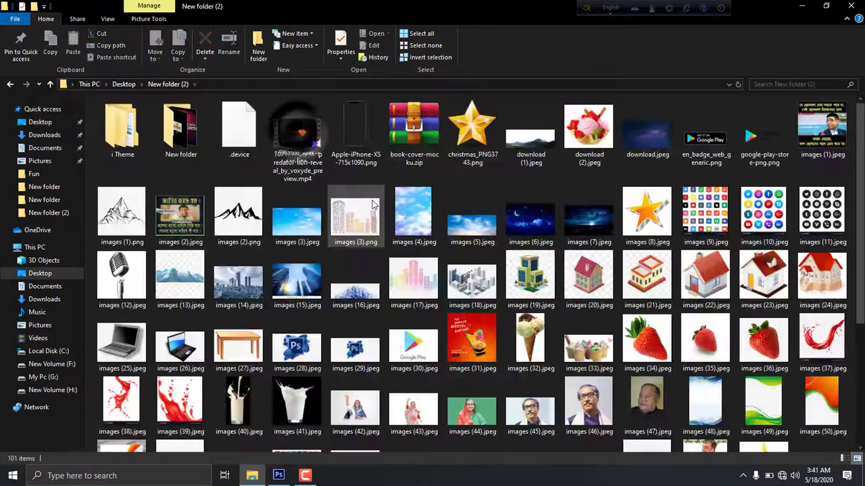
scroll(661, 407, "down", 5)
scroll(660, 407, "down", 3)
mouse_move(660, 408)
left_mouse_down()
mouse_move(421, 338)
mouse_move(560, 284)
left_mouse_up()
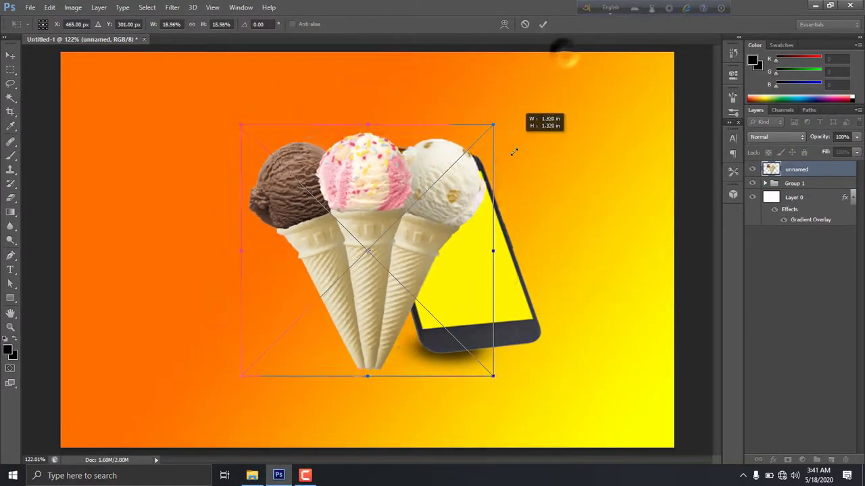
Scale the ice-cream cones to about 14%, rotate them ~28° clockwise, and set them over the phone screen.
left_click_drag(565, 56, 453, 151)
left_click_drag(358, 249, 455, 178)
mouse_move(567, 49)
left_mouse_down()
mouse_move(608, 137)
mouse_move(617, 140)
left_mouse_up()
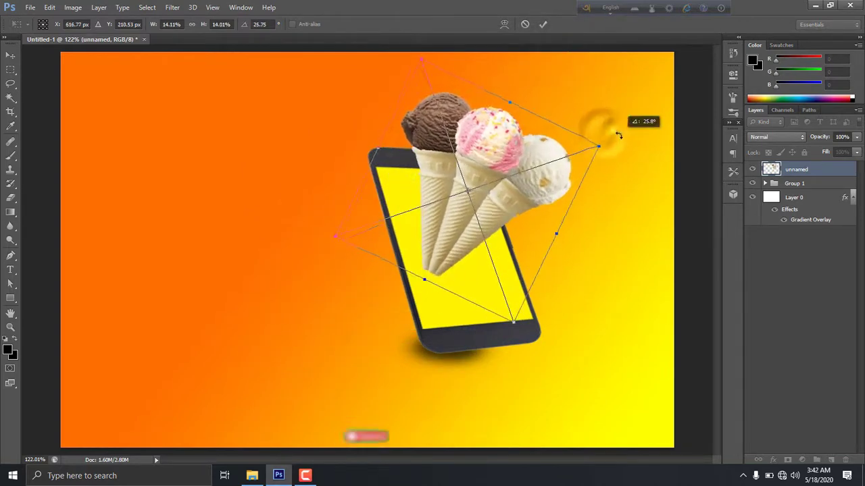
left_click_drag(543, 210, 548, 206)
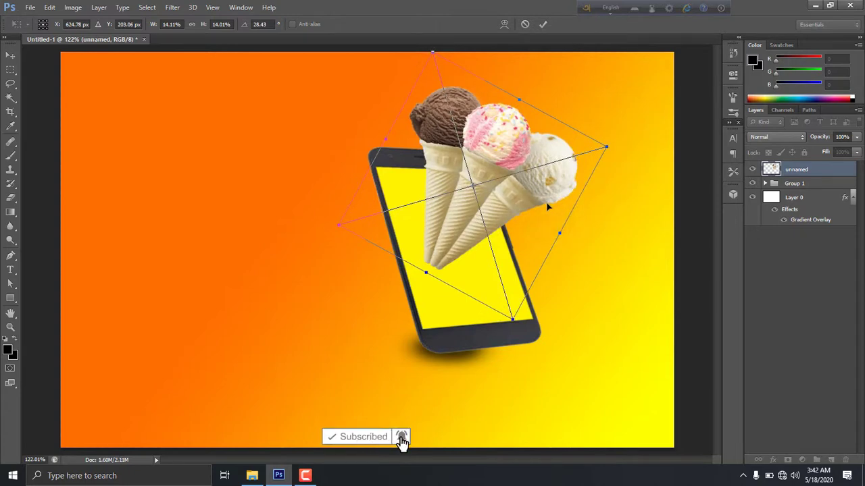
key("Return")
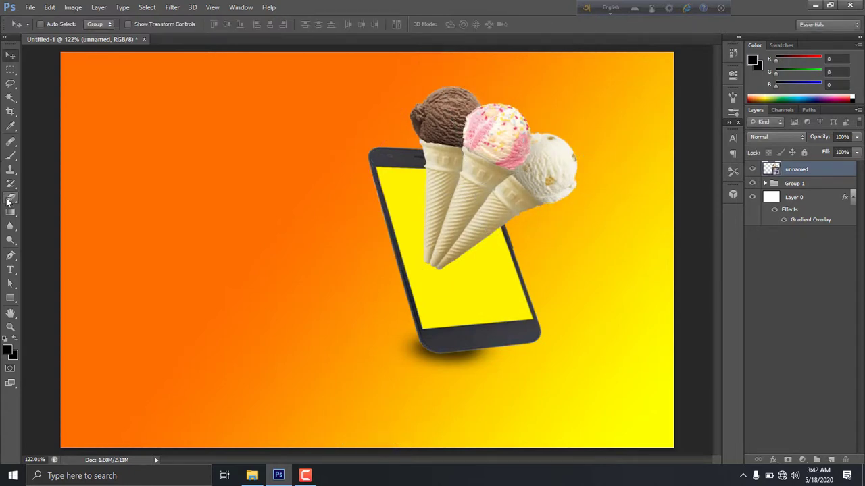
Sample the screen's yellow, try erasing across the cone bottoms, and delete the empty Layer 2.
left_click(10, 200)
left_click(831, 460)
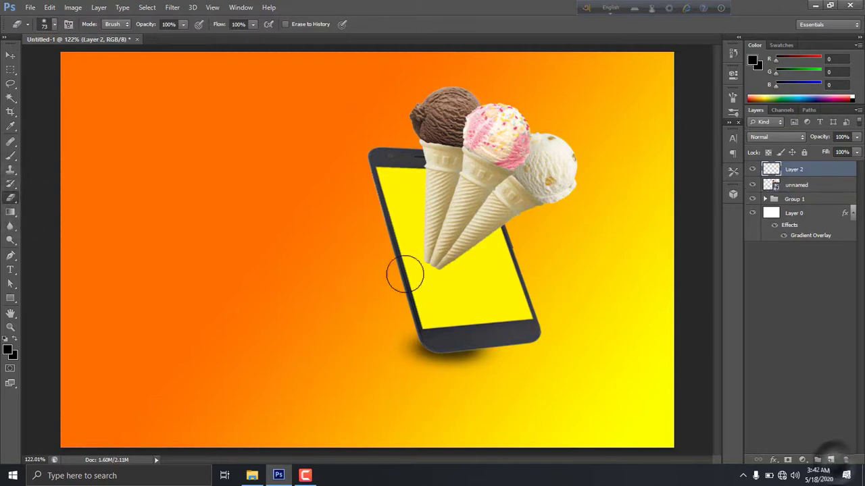
key("i")
left_click(8, 350)
left_click(463, 295)
left_click(844, 93)
key("e")
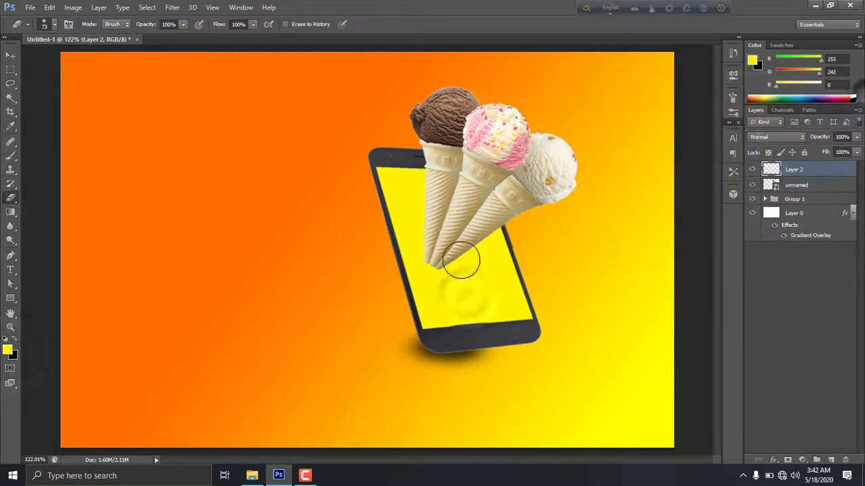
left_click_drag(464, 251, 437, 259)
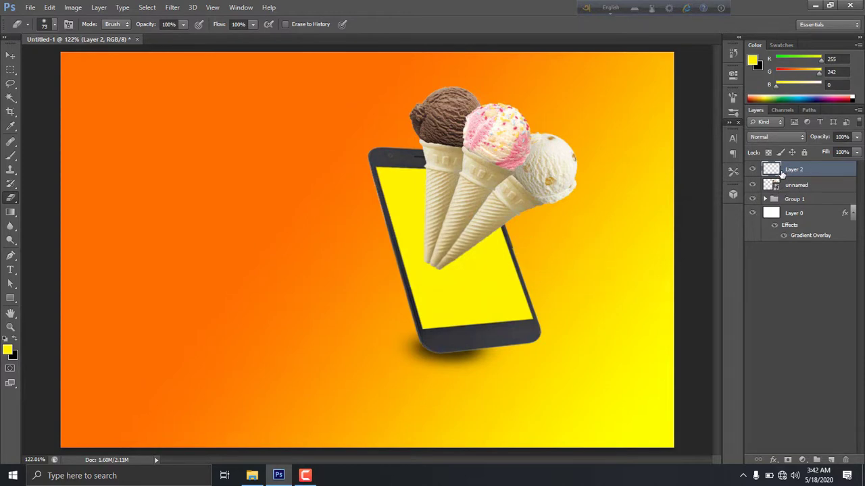
key("Delete")
Rasterize the ice-cream layer and erase the cone bottoms with a soft 116 px eraser.
left_click(446, 247)
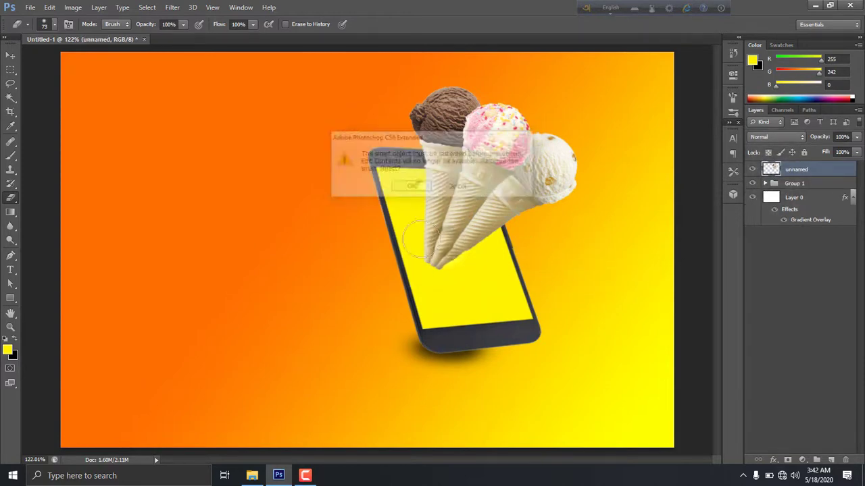
key("Return")
left_click_drag(436, 270, 413, 234)
right_click(420, 237)
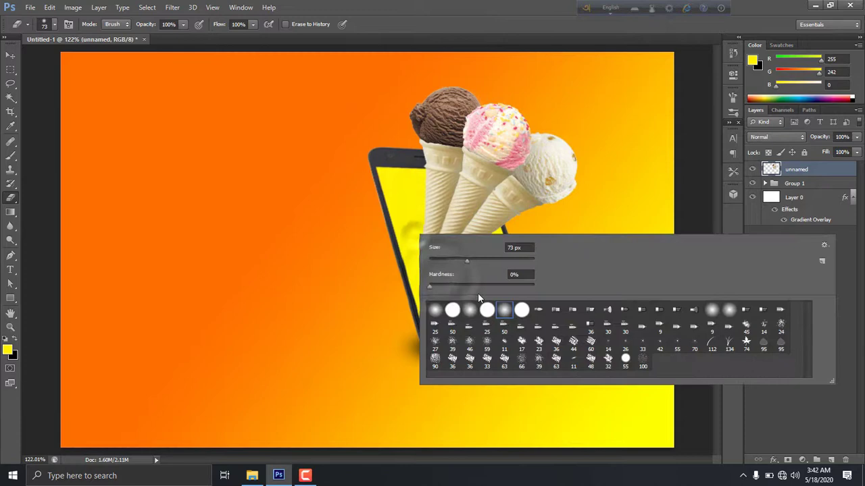
left_click(413, 271)
right_click(407, 247)
left_click(421, 264)
mouse_move(460, 276)
left_mouse_down()
mouse_move(468, 276)
mouse_move(458, 287)
mouse_move(482, 280)
mouse_move(401, 294)
mouse_move(377, 194)
mouse_move(464, 286)
mouse_move(492, 273)
mouse_move(497, 257)
mouse_move(440, 274)
mouse_move(425, 250)
mouse_move(442, 287)
mouse_move(428, 237)
mouse_move(432, 247)
left_mouse_up()
Rotate the cones about 11° further clockwise and nudge them down slightly.
key("ctrl+t")
left_click_drag(495, 162, 499, 180)
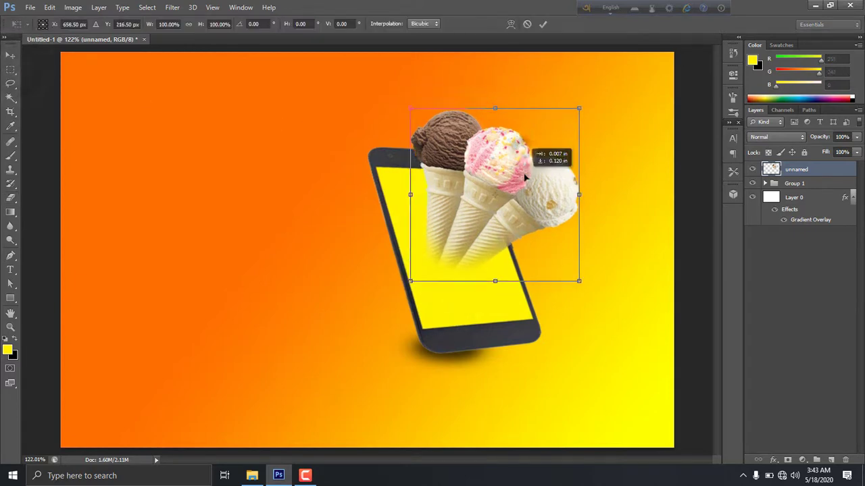
left_click_drag(586, 85, 617, 103)
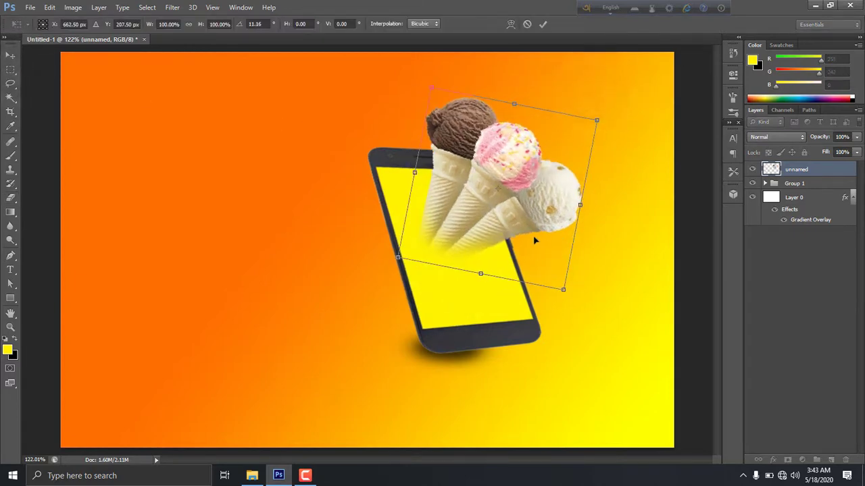
key("Return")
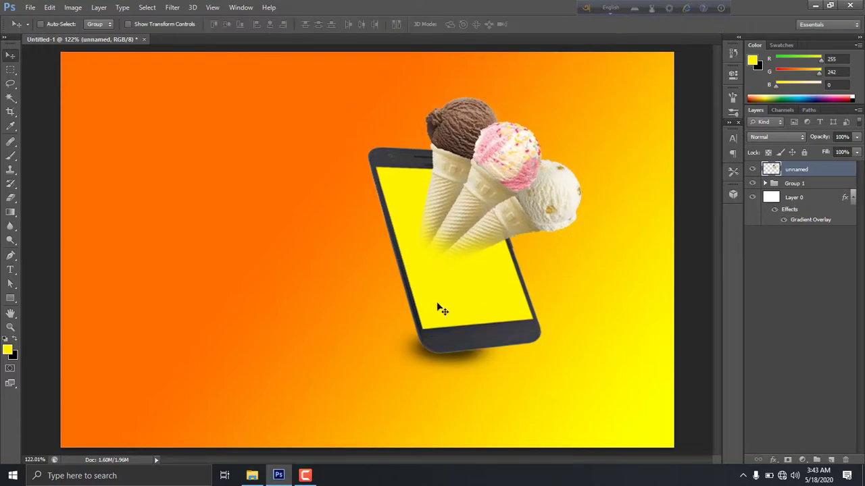
Drag the images (34) strawberry photo from File Explorer's New folder (2) onto the Photoshop canvas.
left_click(260, 477)
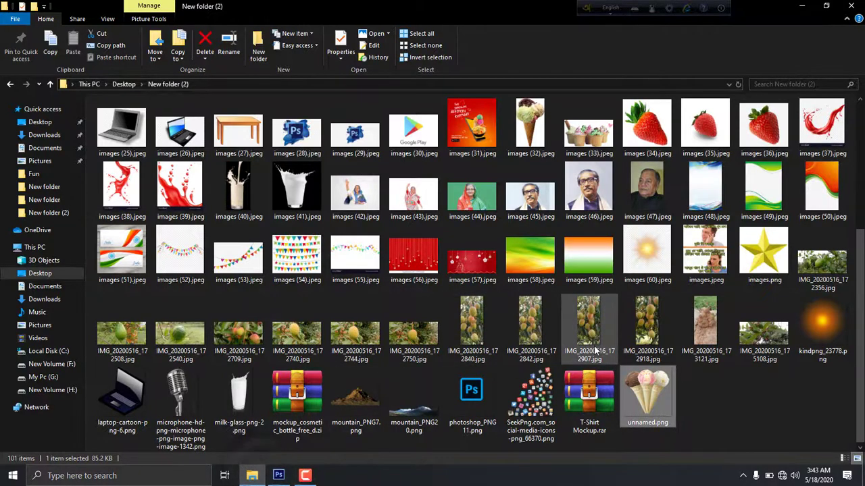
mouse_move(705, 125)
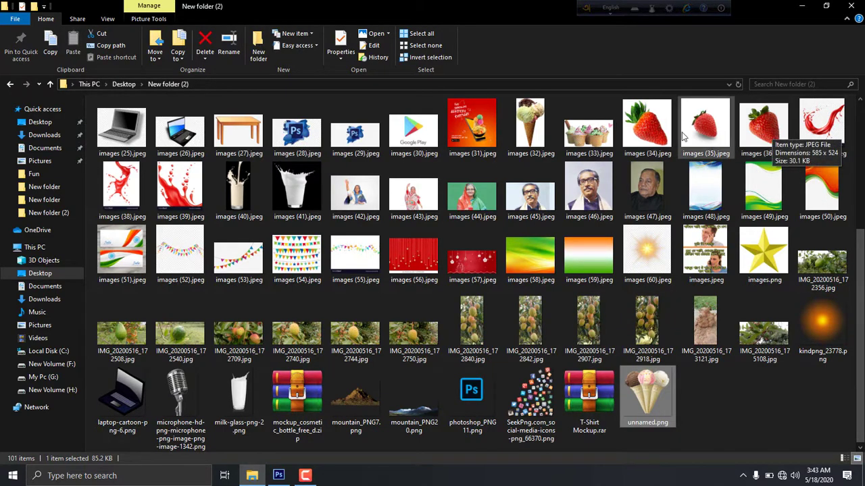
mouse_move(647, 125)
left_mouse_down()
mouse_move(295, 449)
mouse_move(473, 304)
left_mouse_up()
Place and rasterize the strawberry, then delete its white background with the Magic Wand.
key("Return")
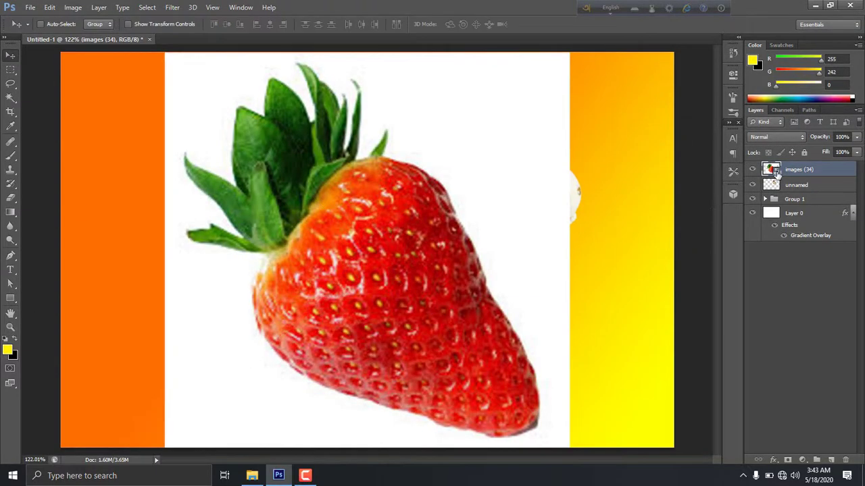
right_click(777, 173)
left_click(733, 157)
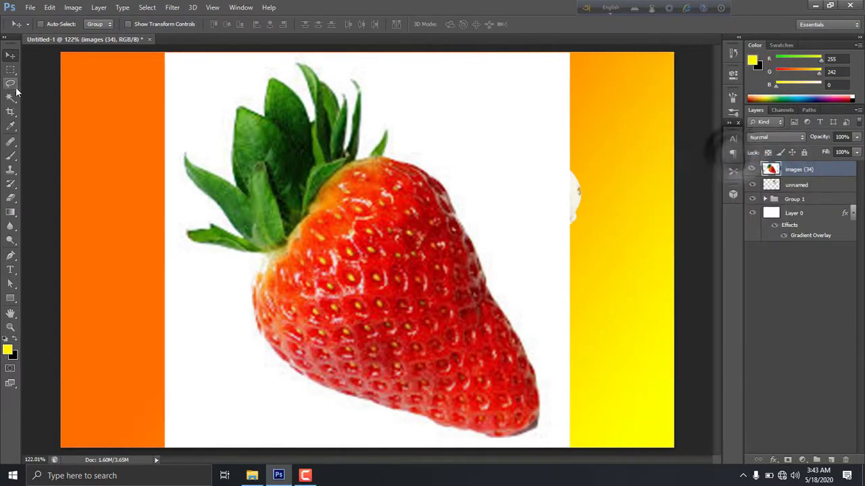
key("w")
left_click(396, 152)
key("Delete")
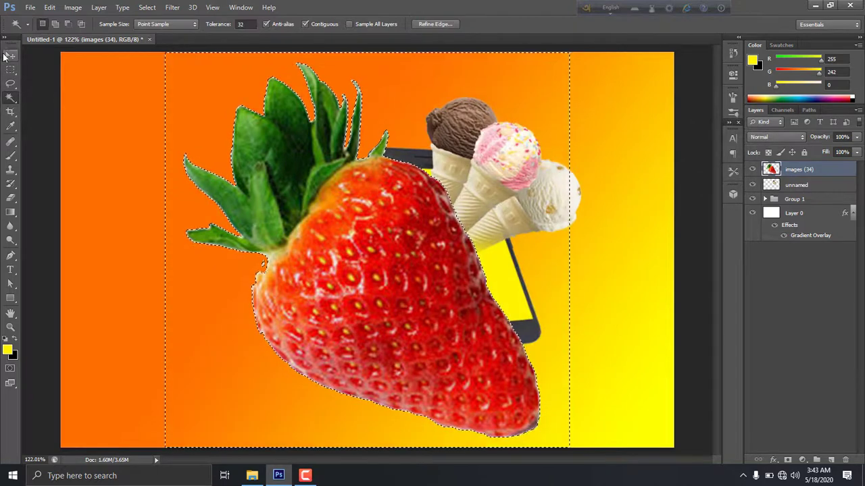
left_click(11, 57)
key("ctrl+d")
Scale the strawberry to about 29%, rotate it roughly 88°, and position it on the phone screen.
key("ctrl+t")
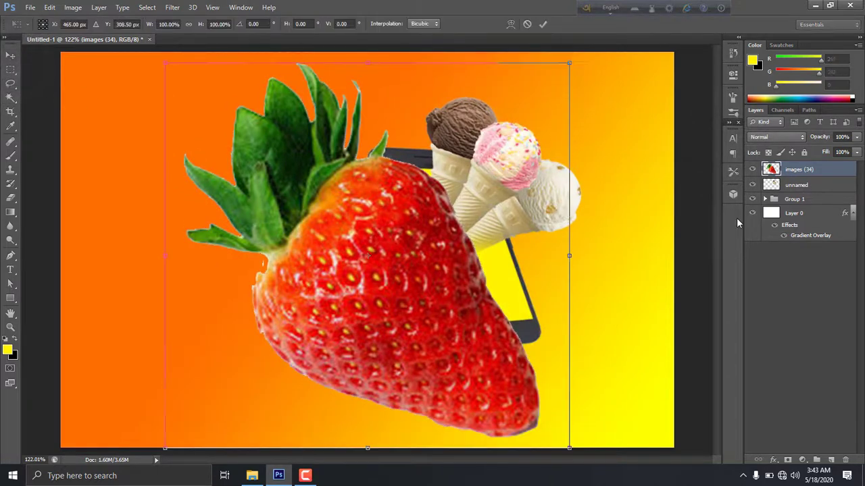
left_click_drag(570, 65, 469, 142)
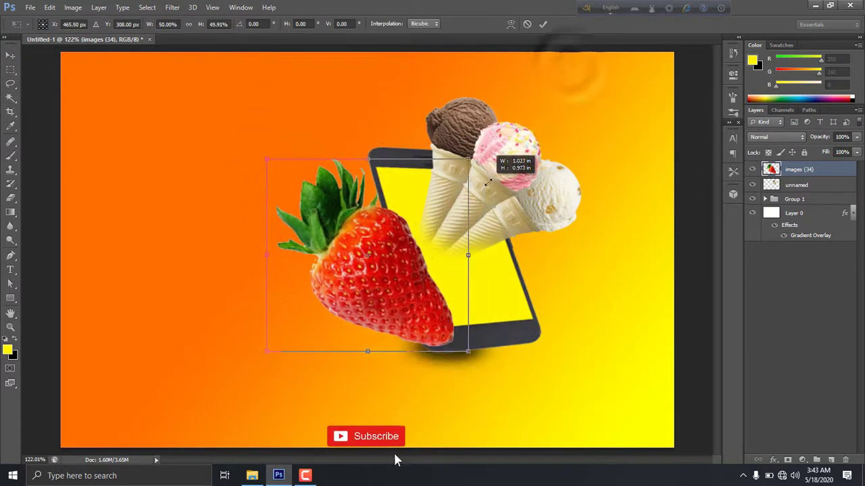
mouse_move(478, 185)
left_mouse_down()
mouse_move(522, 172)
mouse_move(467, 170)
mouse_move(532, 241)
mouse_move(529, 262)
left_mouse_up()
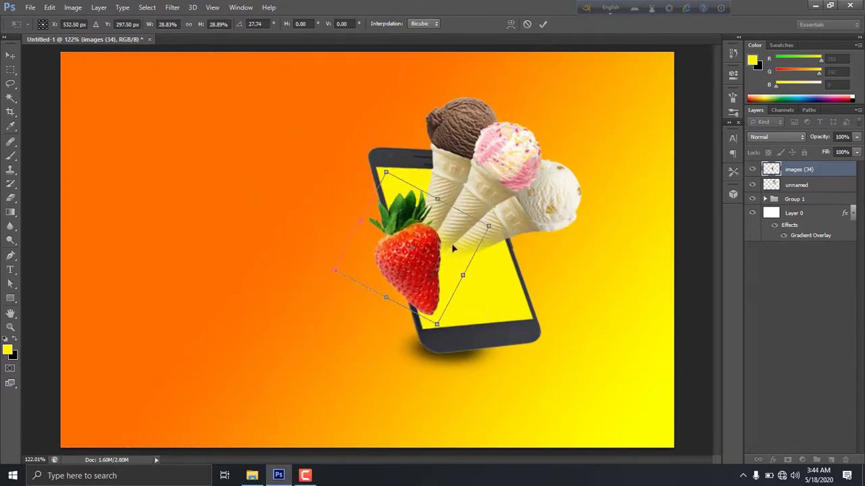
left_click_drag(441, 253, 486, 249)
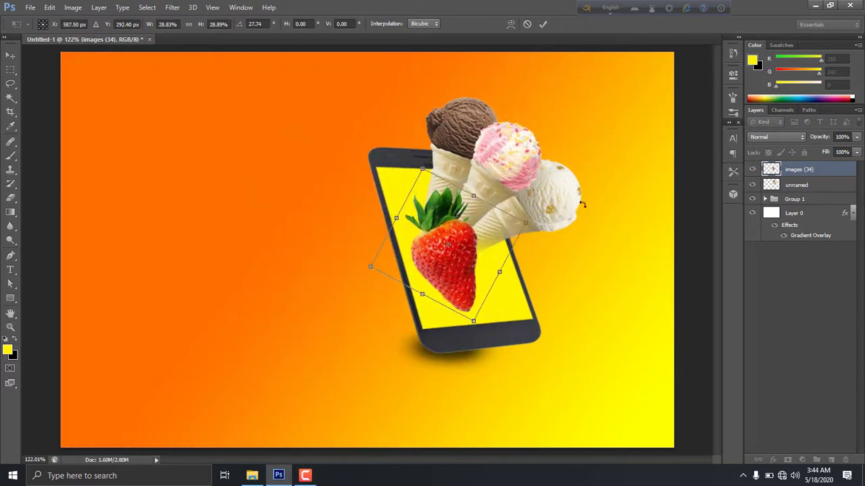
left_click_drag(583, 204, 544, 232)
left_click_drag(442, 263, 491, 278)
mouse_move(554, 263)
left_mouse_down()
mouse_move(570, 192)
mouse_move(555, 176)
left_mouse_up()
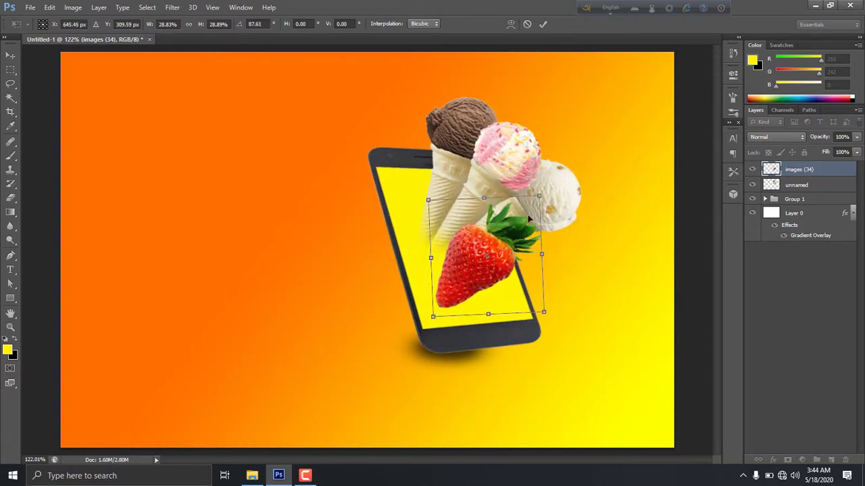
mouse_move(530, 218)
left_mouse_down()
mouse_move(537, 229)
mouse_move(478, 222)
left_mouse_up()
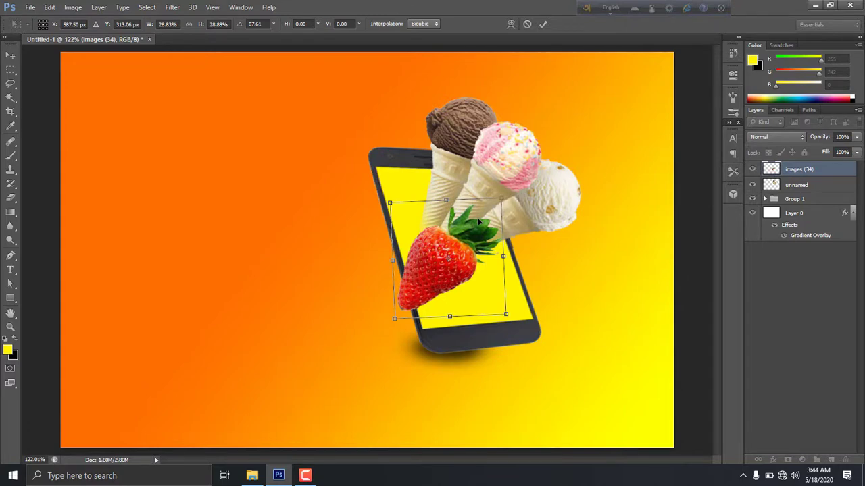
key("Return")
Erase the strawberry's lower-left edge, then tilt it slightly and move it about 17 px down.
left_click(10, 198)
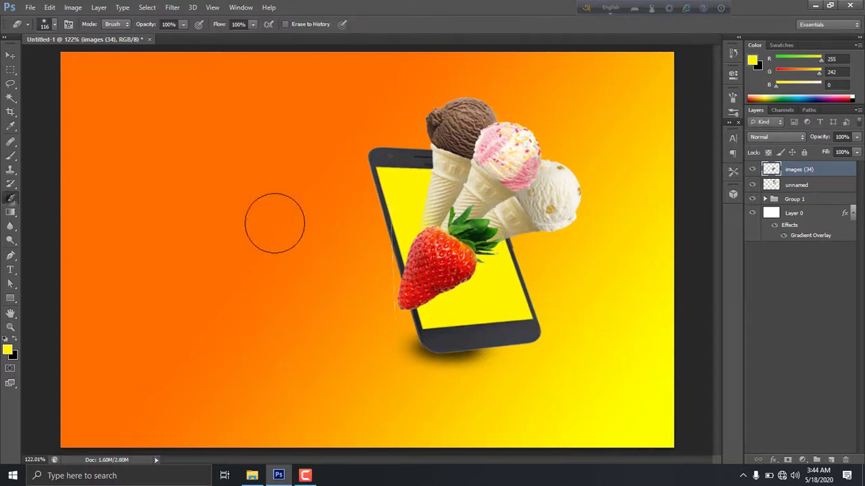
mouse_move(351, 230)
left_mouse_down()
mouse_move(366, 241)
mouse_move(371, 304)
mouse_move(376, 290)
mouse_move(384, 323)
left_mouse_up()
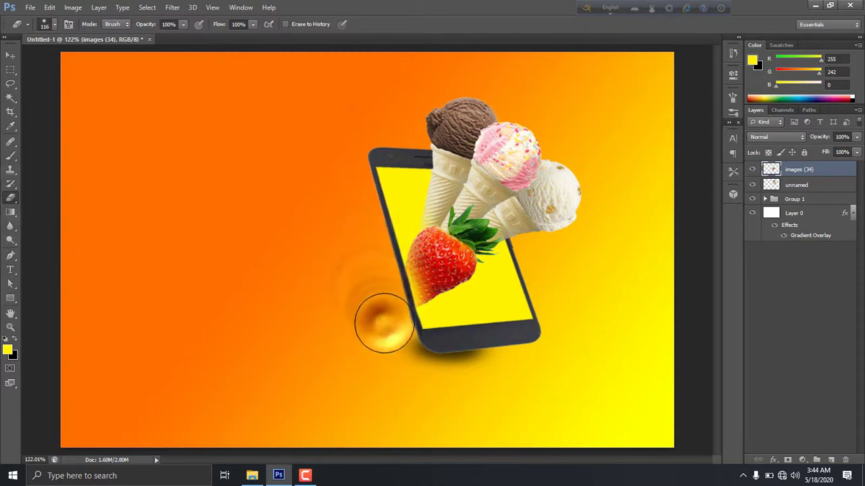
left_click(8, 57)
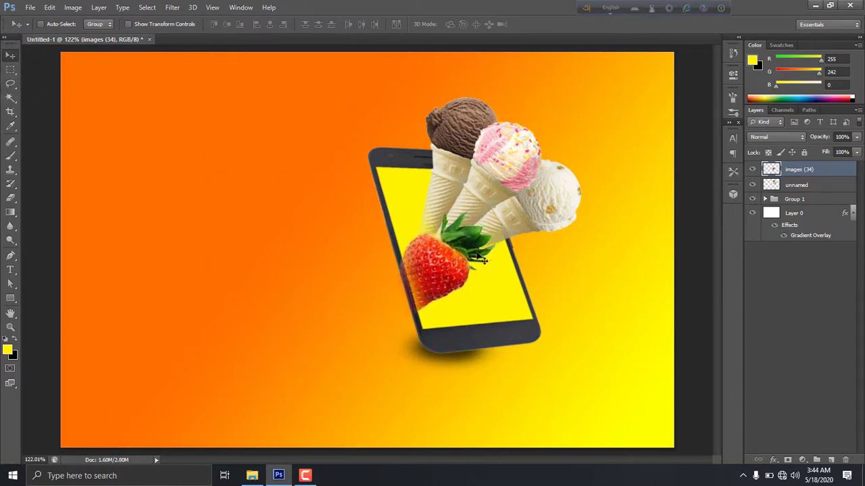
key("ctrl+t")
left_click_drag(509, 199, 505, 191)
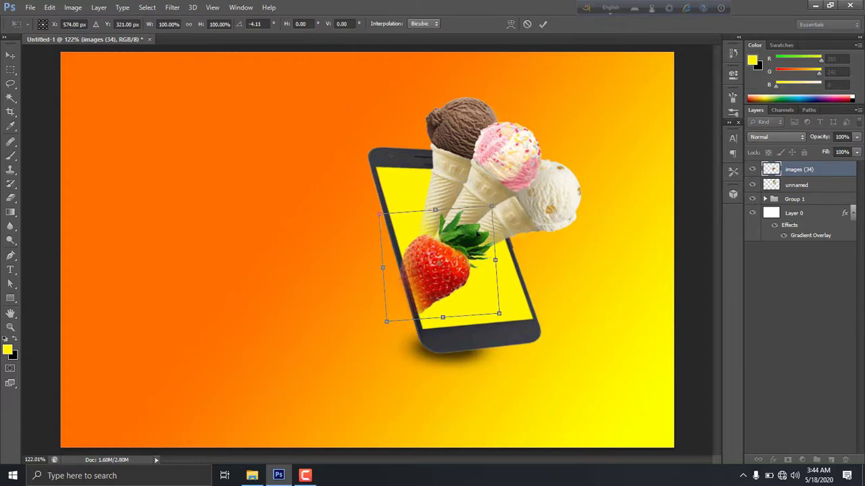
left_click_drag(475, 223, 475, 234)
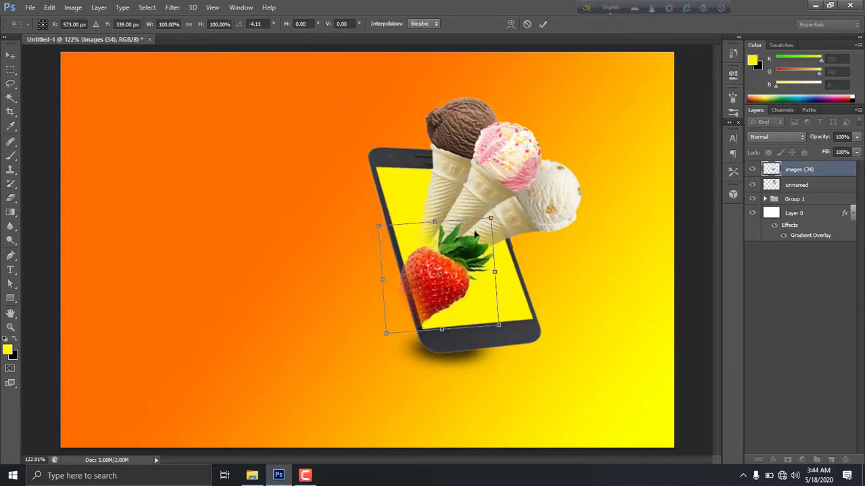
key("Return")
Erase leftover strawberry fragments left of the phone with a soft 0% hardness eraser.
left_click(10, 197)
right_click(257, 222)
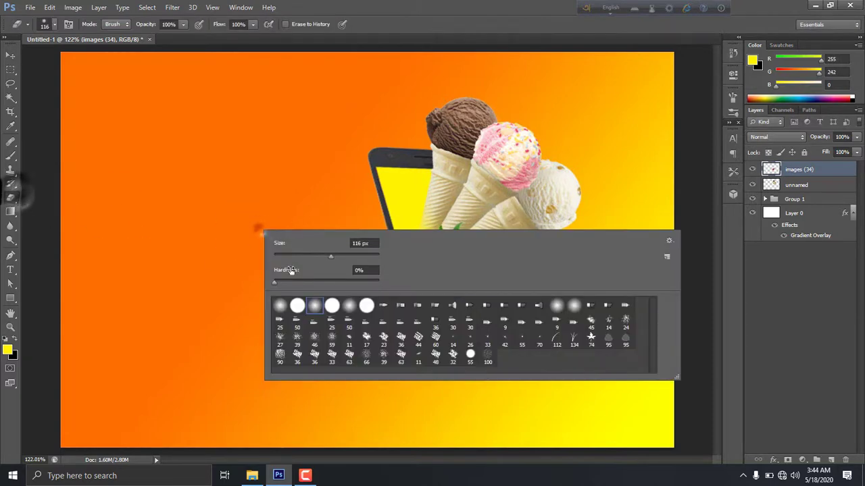
key("Return")
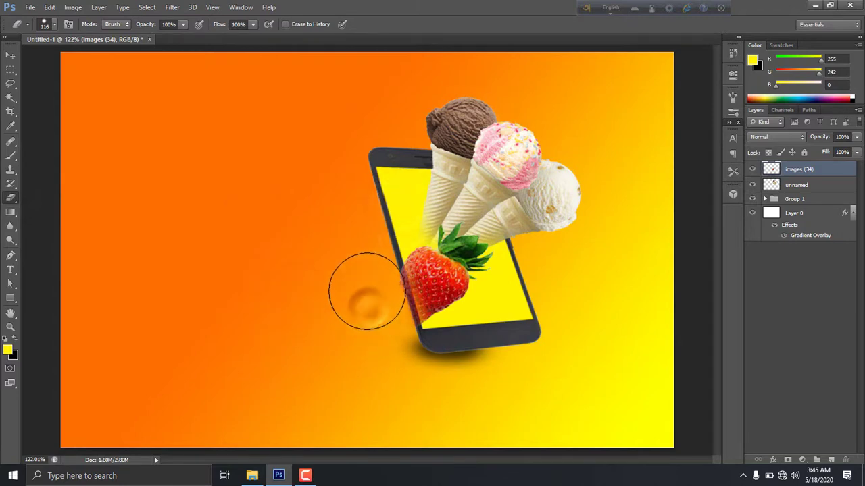
left_click_drag(367, 292, 364, 291)
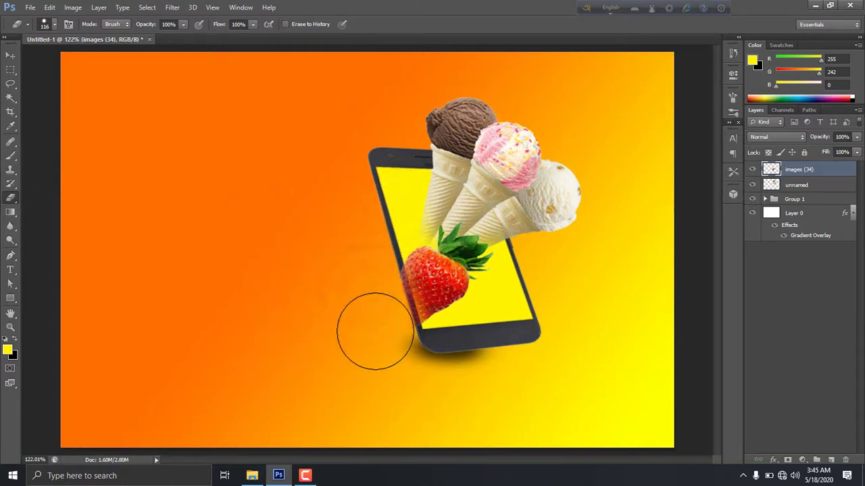
right_click(366, 302)
key("Return")
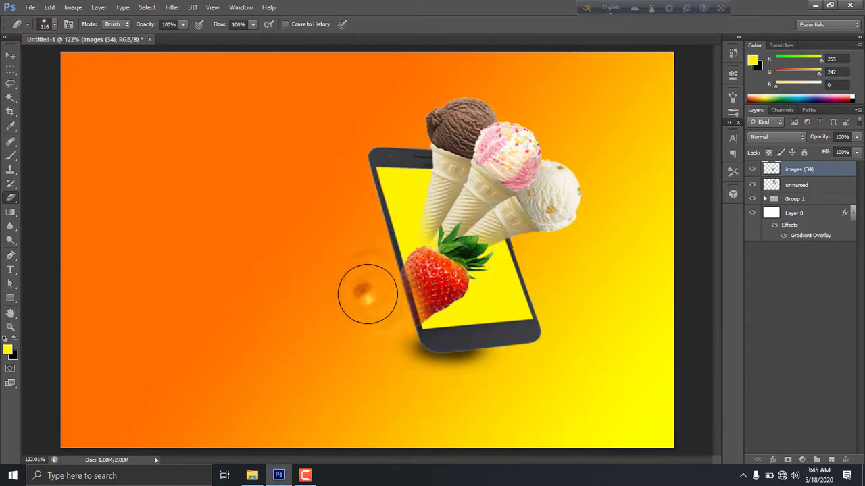
left_click_drag(375, 312, 387, 345)
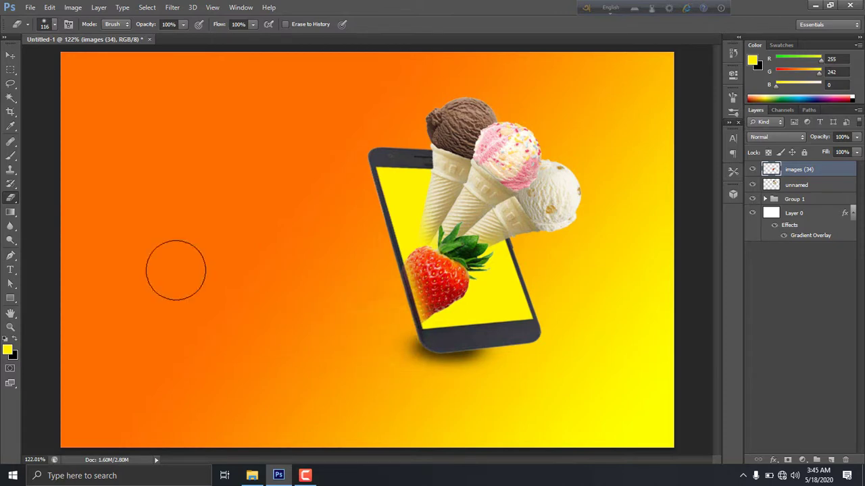
left_click(8, 58)
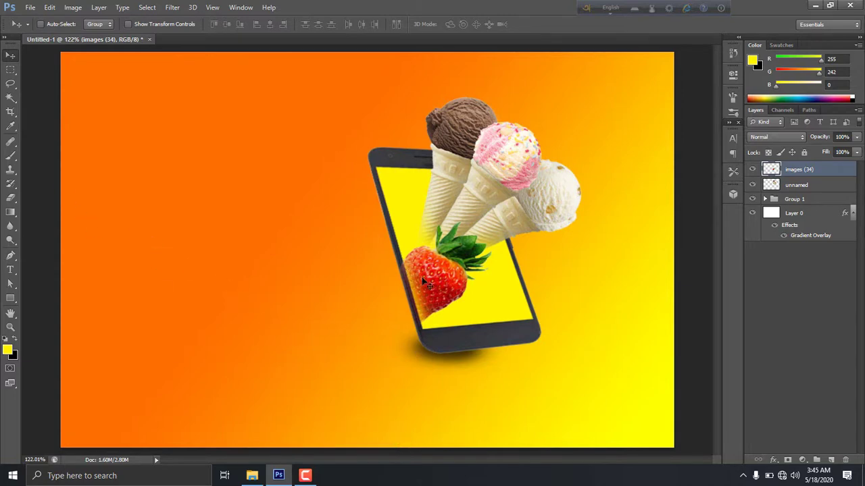
Duplicate the strawberry layer and move the copy to the phone's right edge.
key("ctrl+j")
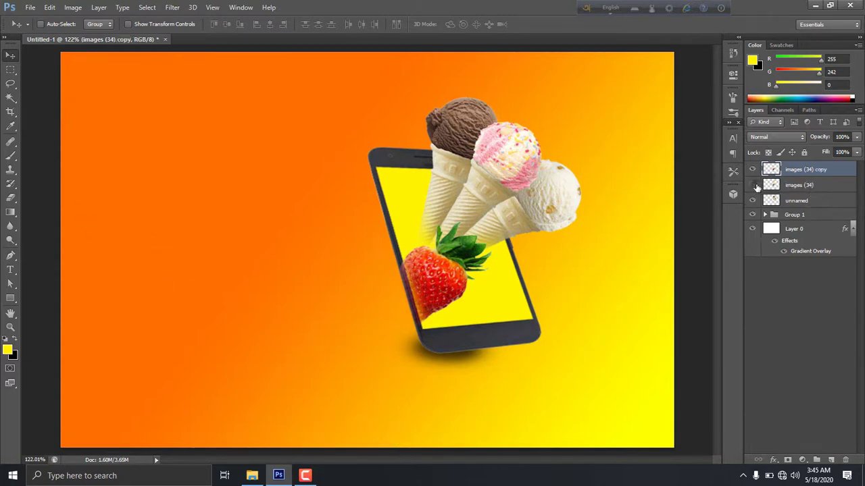
left_click(752, 185)
left_click(752, 185)
left_click(753, 185)
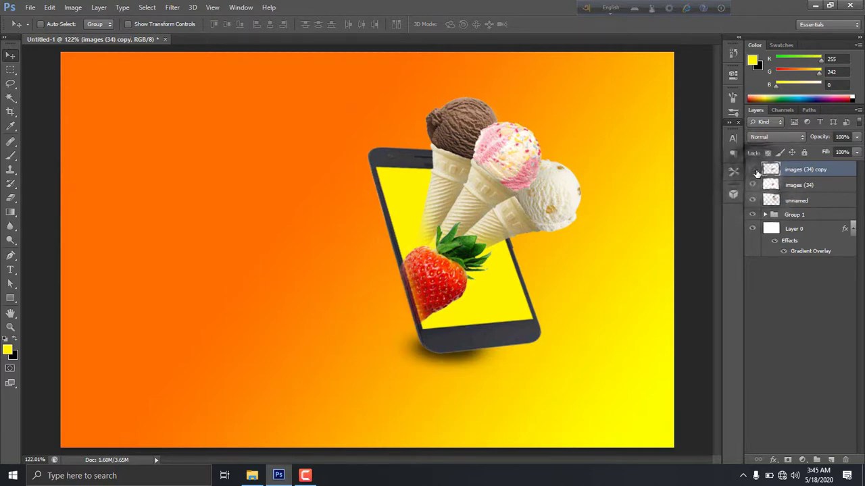
left_click(752, 170)
left_click(752, 169)
left_click_drag(391, 324, 503, 290)
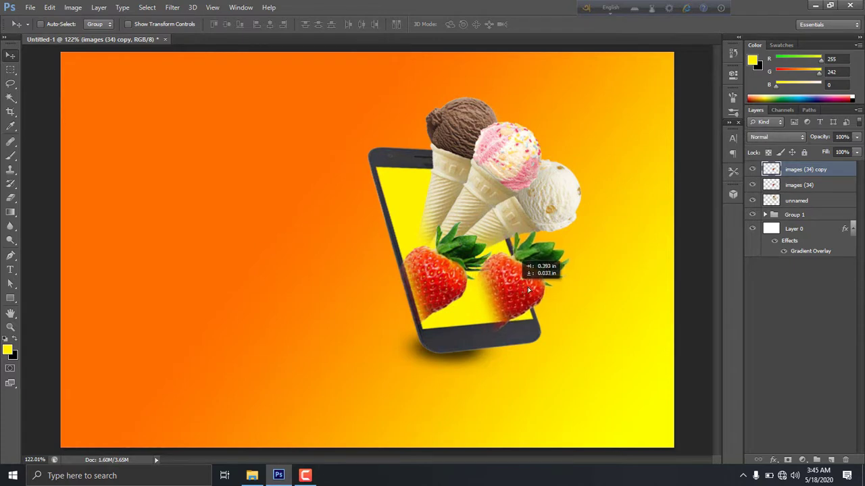
left_click_drag(503, 292, 562, 276)
Flip, shrink and rotate the strawberry copy to about 59°, beside the first strawberry.
key("ctrl+t")
mouse_move(609, 239)
left_mouse_down()
mouse_move(608, 275)
mouse_move(384, 278)
left_mouse_up()
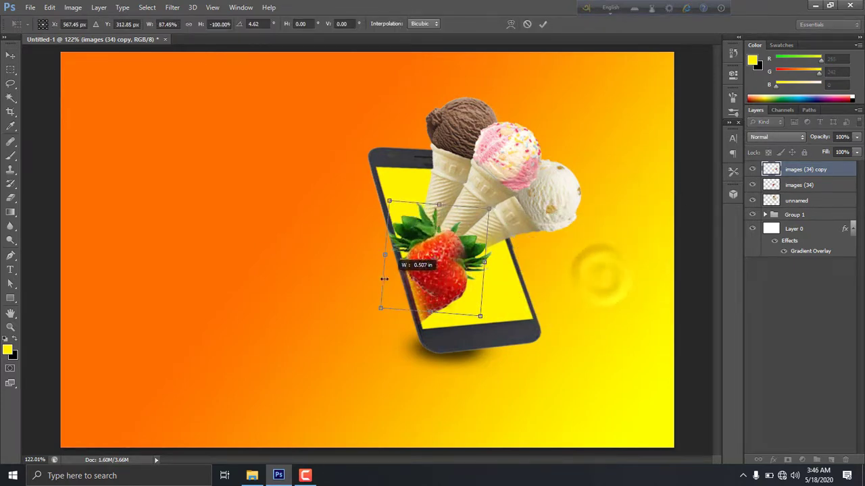
left_click_drag(482, 282, 507, 292)
left_click_drag(581, 187, 598, 209)
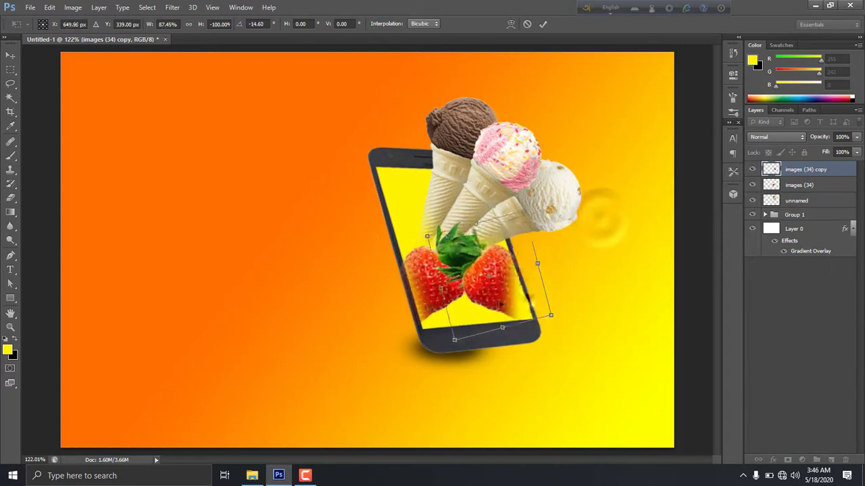
left_click_drag(504, 297, 513, 302)
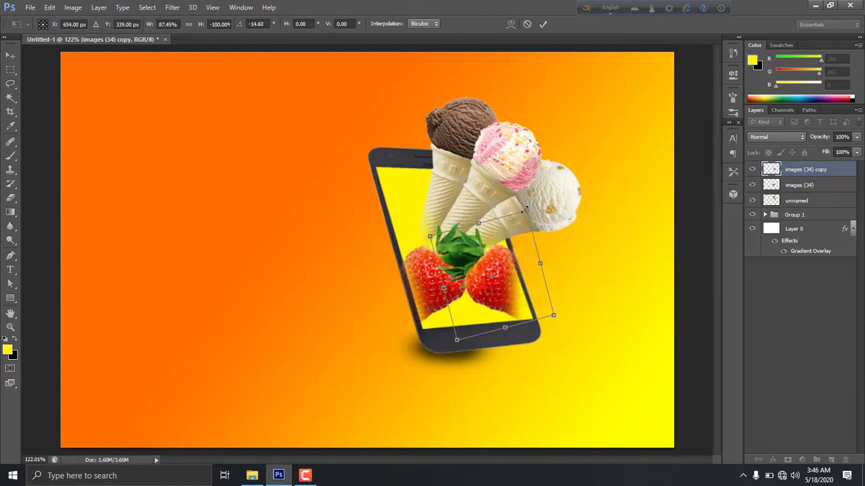
mouse_move(524, 210)
left_mouse_down()
mouse_move(504, 254)
mouse_move(541, 246)
mouse_move(526, 283)
left_mouse_up()
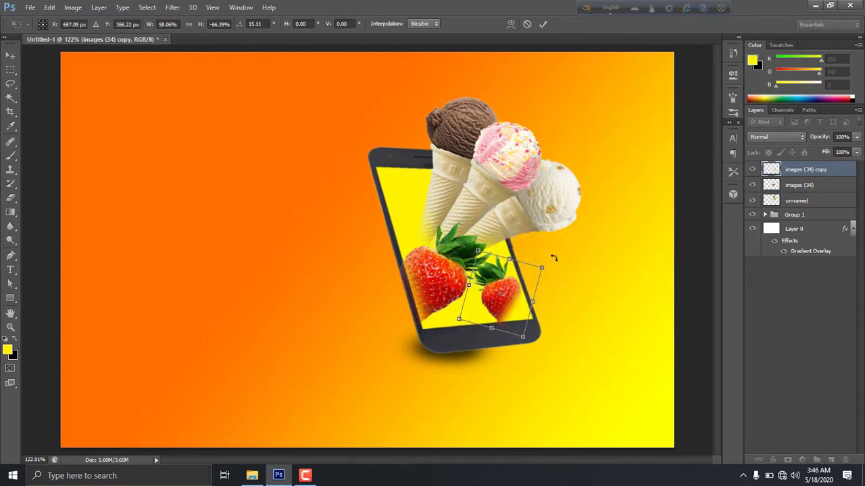
left_click_drag(553, 258, 563, 293)
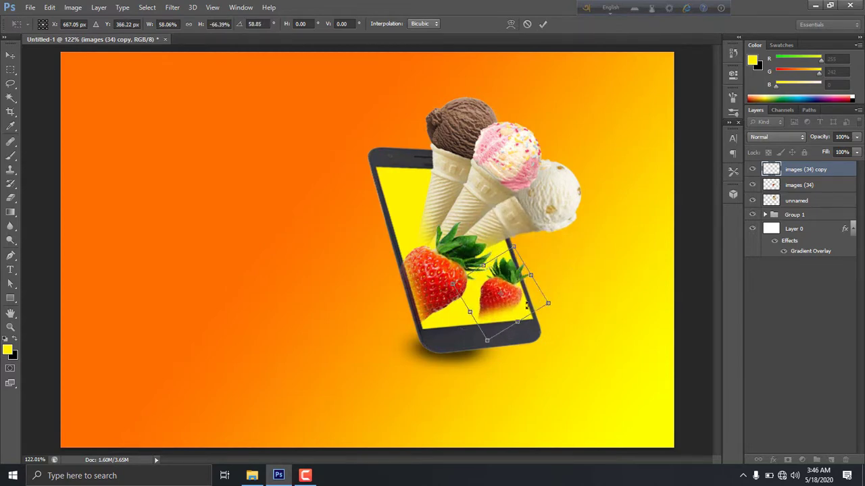
left_click_drag(510, 307, 505, 314)
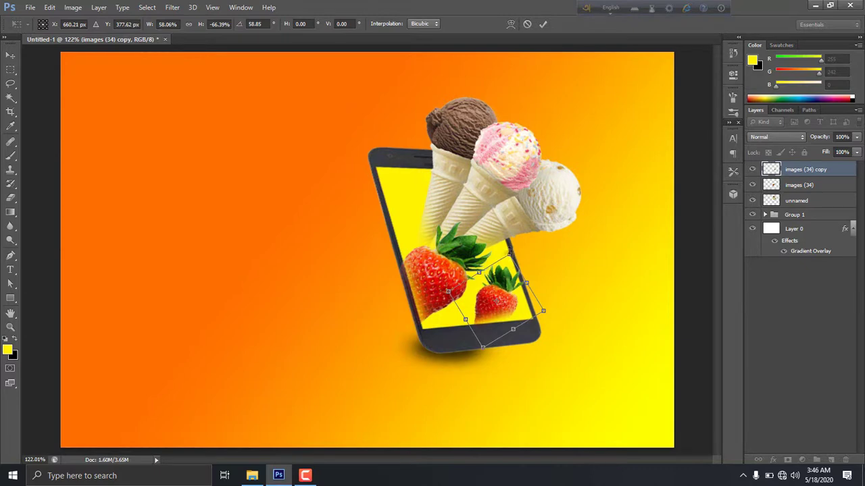
Enlarge the strawberry copy slightly, nudge it down a few pixels, and commit the transform.
left_click_drag(510, 254, 514, 241)
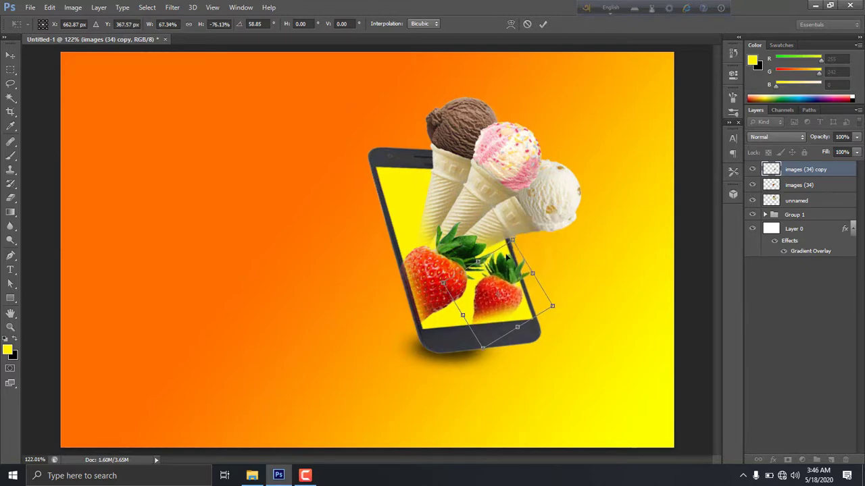
key("shift+Down")
key("Down")
key("Down")
key("Down")
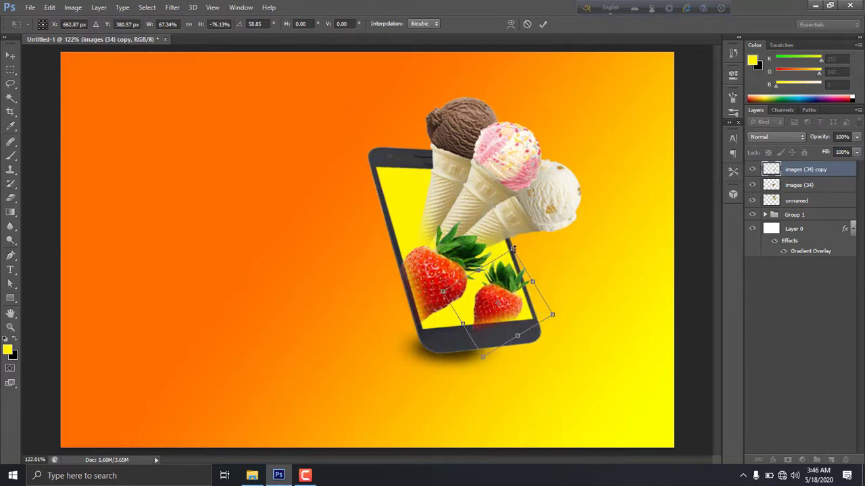
left_click_drag(514, 249, 515, 236)
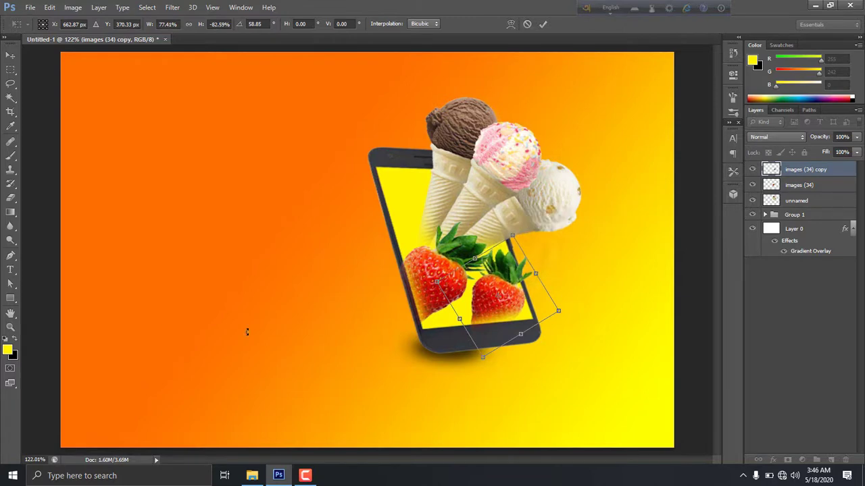
key("Down")
key("Down")
key("Down")
key("Down")
key("Down")
key("Down")
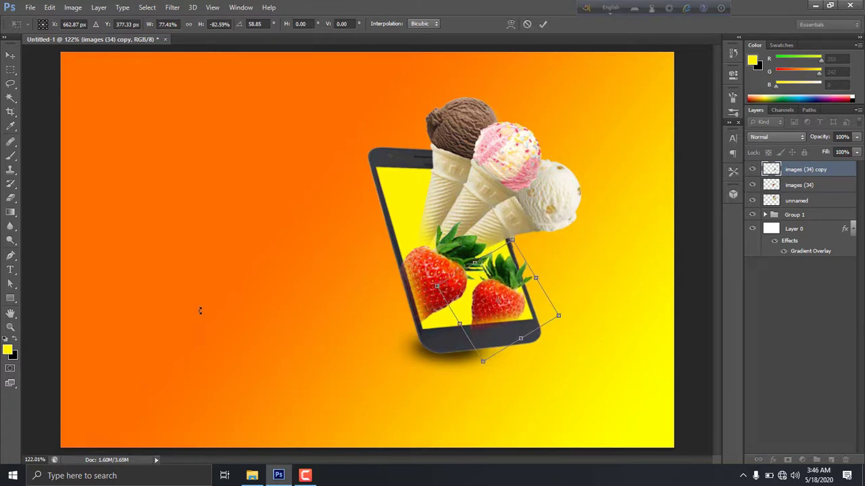
key("Down")
key("Down")
key("Down")
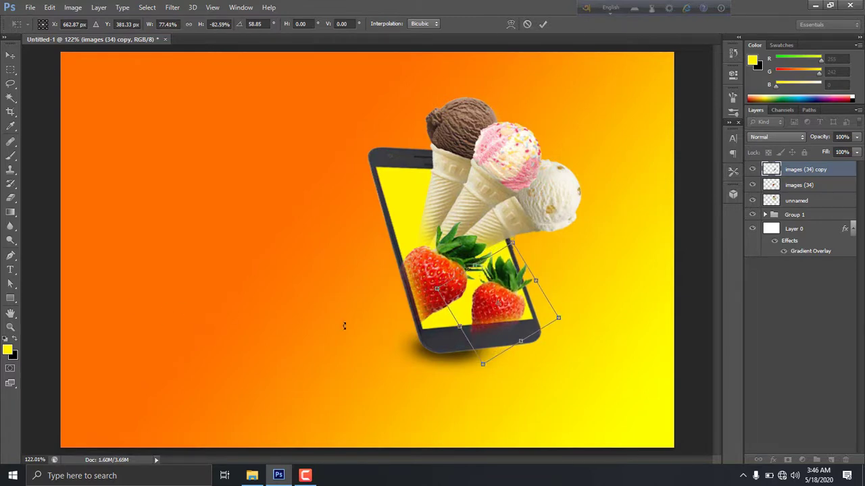
key("Return")
Erase stray strawberry pixels below and beside the phone on images (34) copy with a soft 116 px brush.
left_click_drag(10, 198, 41, 208)
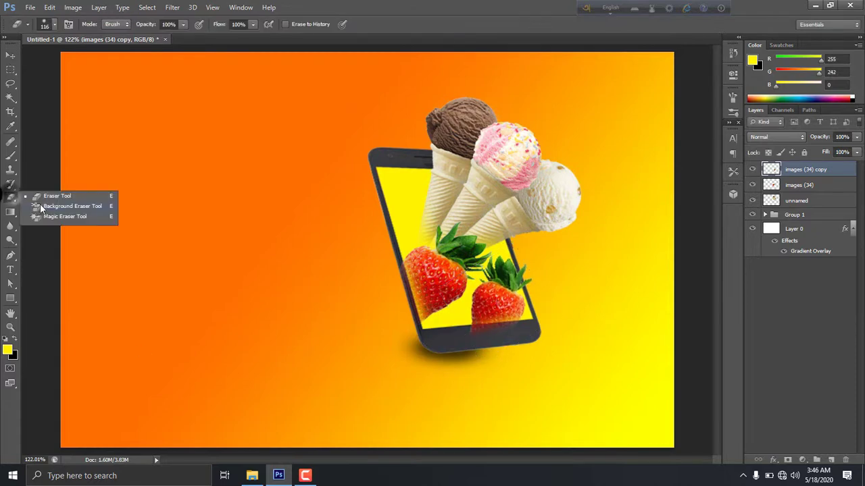
right_click(445, 355)
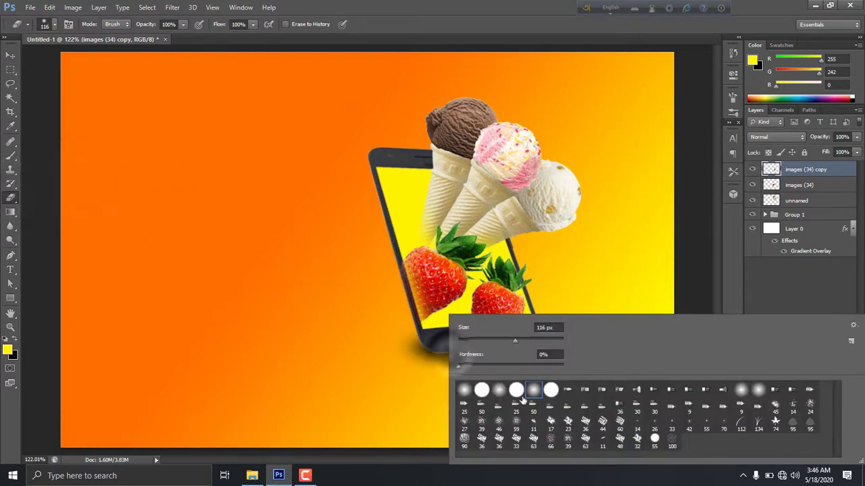
key("Escape")
mouse_move(344, 383)
left_mouse_down()
mouse_move(525, 361)
mouse_move(500, 337)
mouse_move(505, 356)
mouse_move(476, 367)
mouse_move(518, 353)
left_mouse_up()
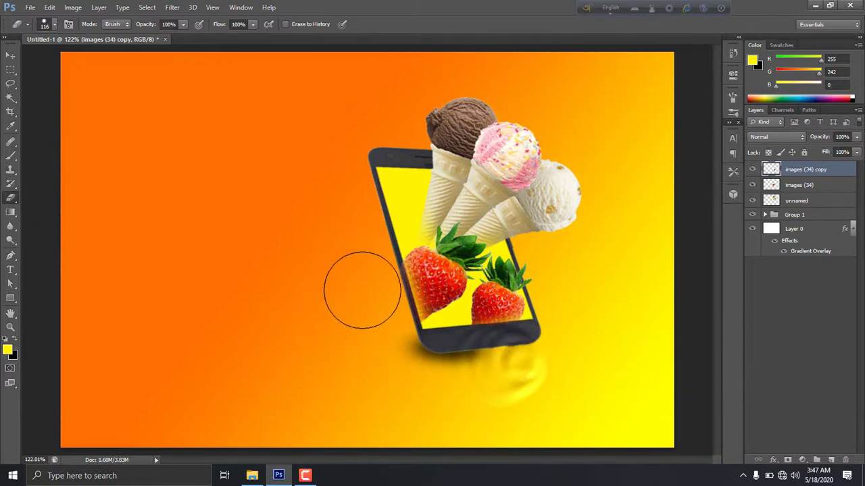
left_click_drag(365, 289, 369, 283)
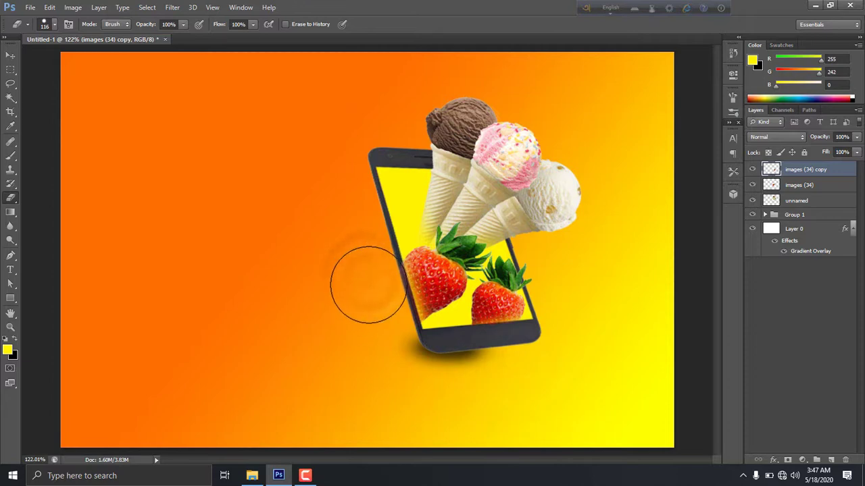
Erase remnants left of the phone on images (34), then clean below the phone on the copy.
right_click(355, 309)
left_click(363, 300)
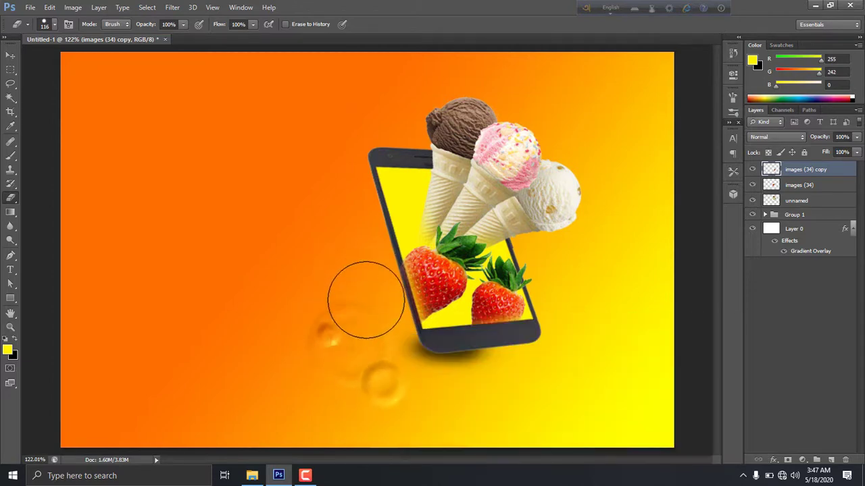
left_click(361, 287)
key("alt+bracketleft")
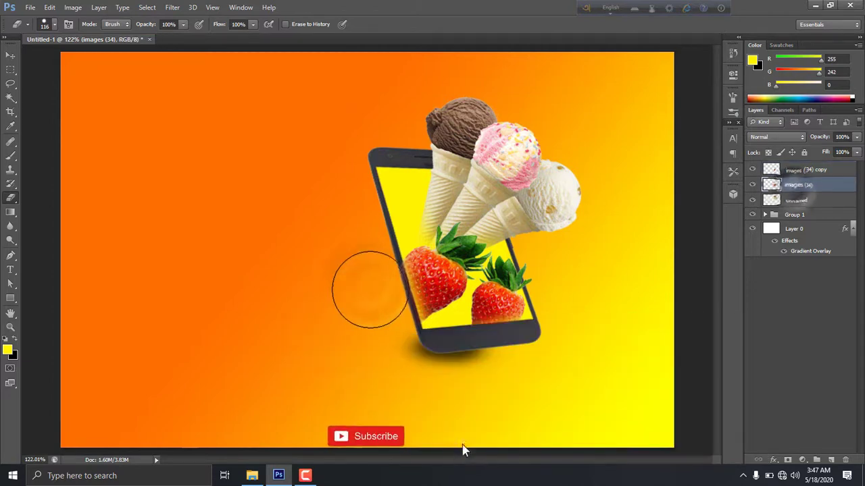
left_click(359, 290)
left_click(376, 308)
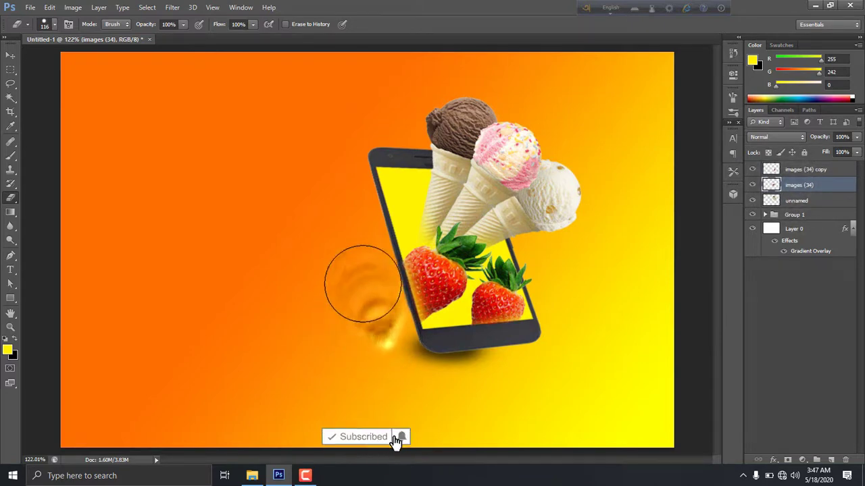
key("alt+bracketright")
left_click(513, 365)
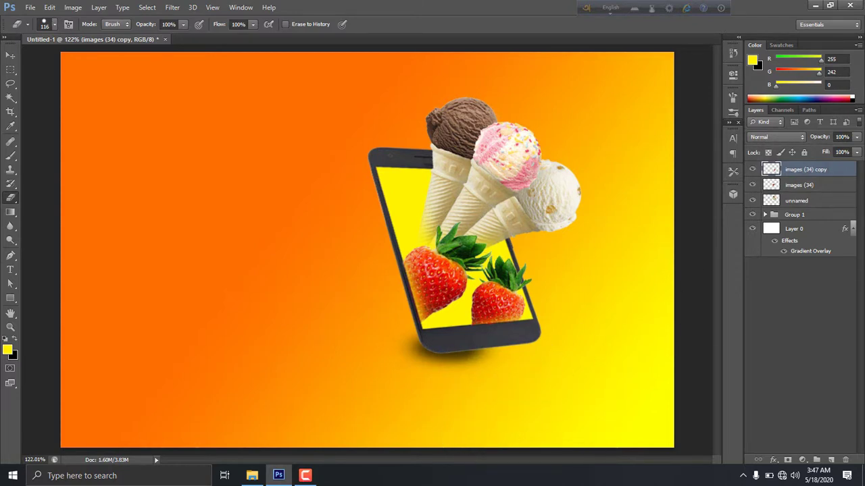
Group the ice-cream and two strawberry layers into Group 2 and expand Group 1.
left_click(820, 202, "shift")
key("ctrl+g")
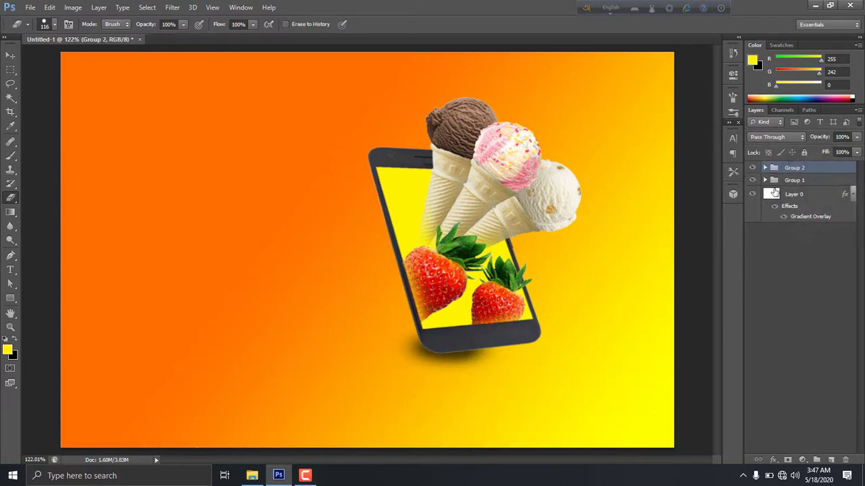
left_click(765, 180)
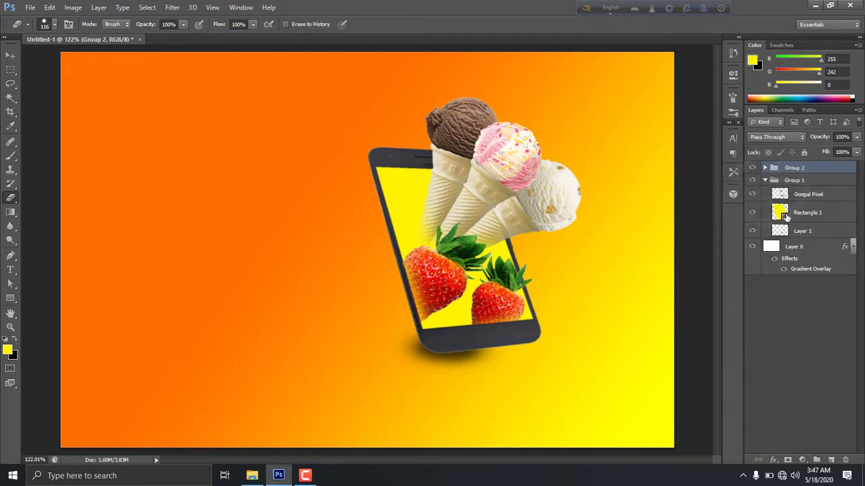
Change Rectangle 1's screen fill to soft yellow e6dc34 after trying peach, red and pink.
double_click(781, 212)
left_click(327, 256)
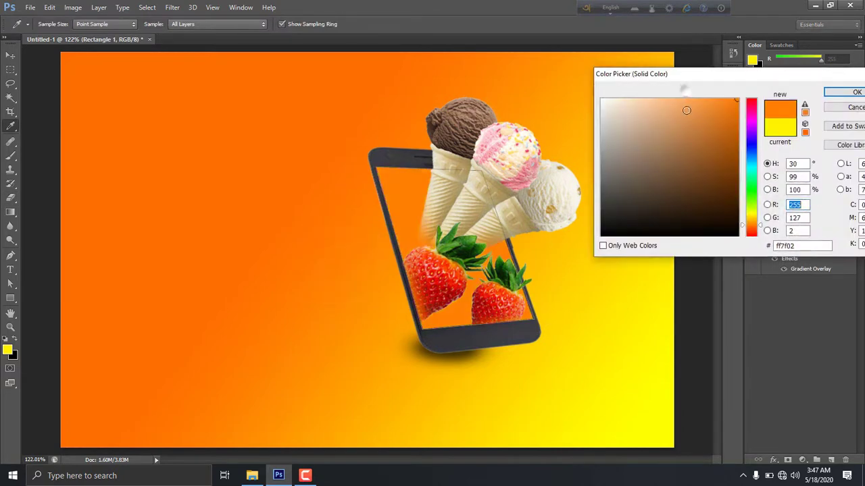
left_click_drag(686, 110, 673, 105)
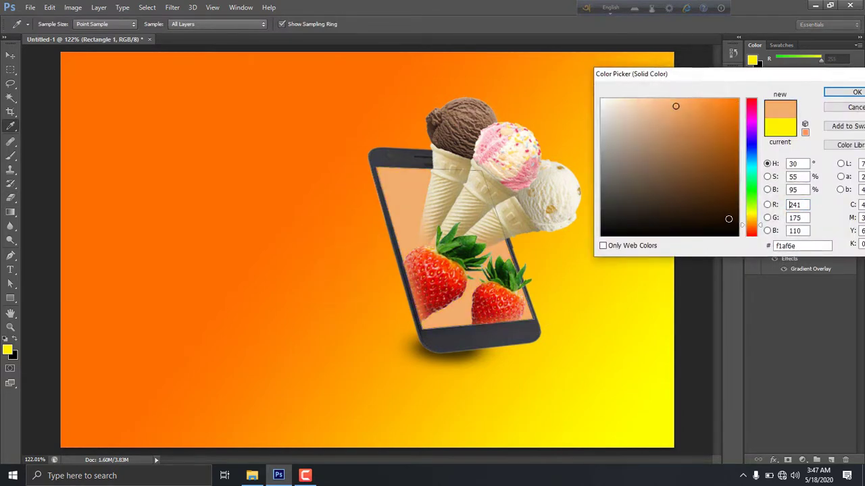
left_click(503, 297)
left_click_drag(692, 102, 712, 123)
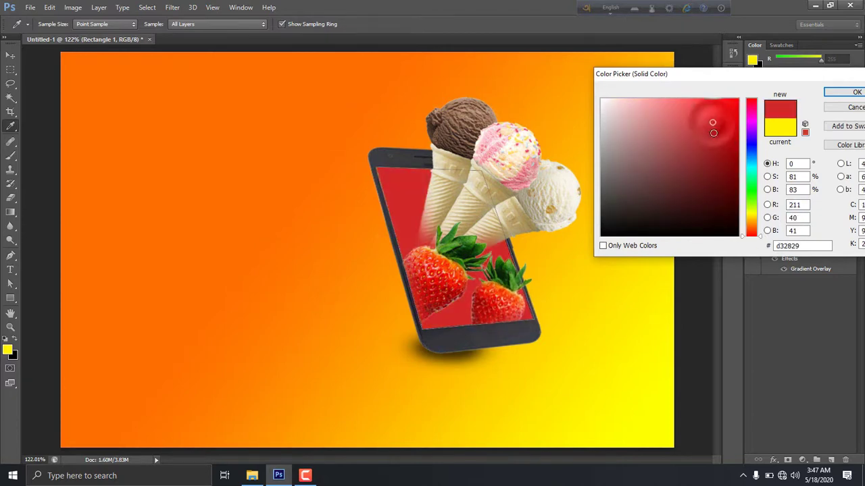
left_click(658, 114)
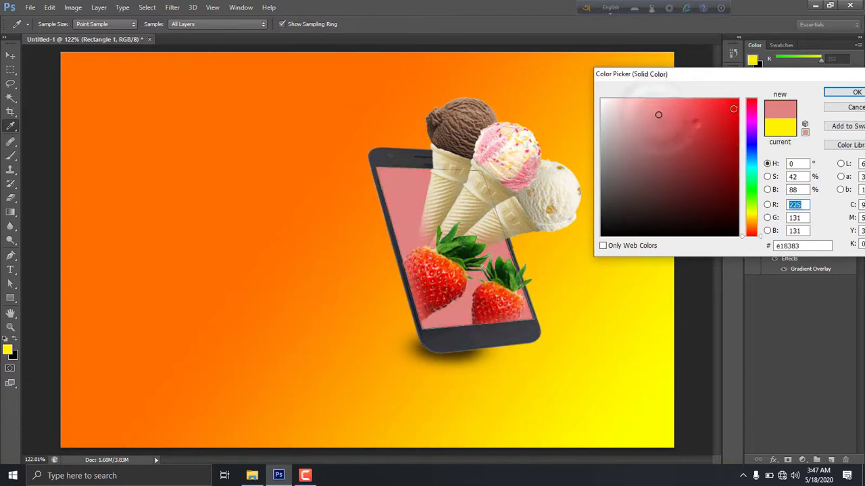
left_click_drag(658, 115, 730, 118)
left_click(594, 383)
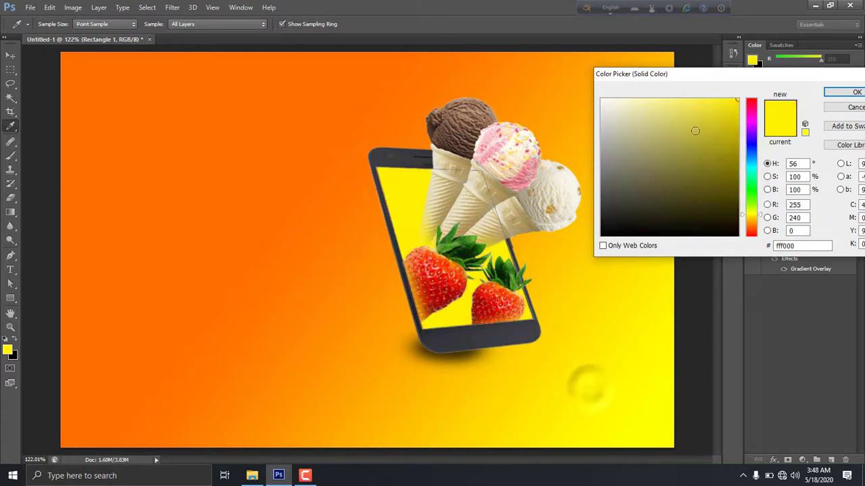
left_click(705, 109)
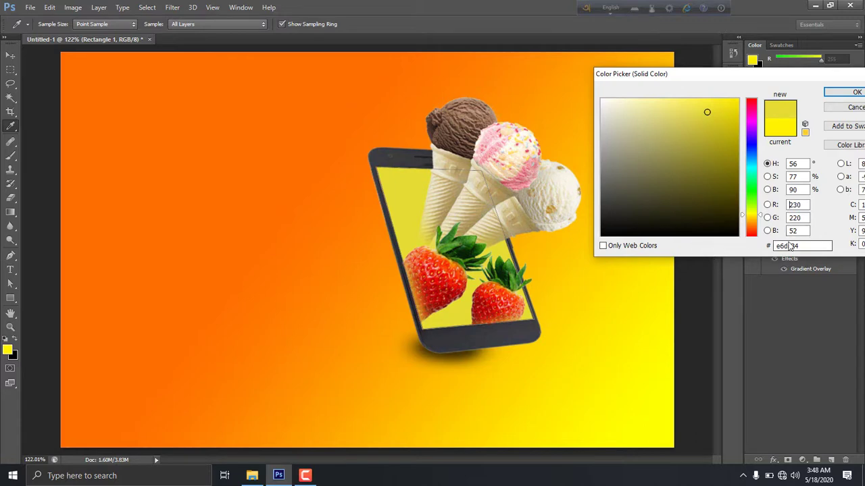
key("Return")
Rename the two groups phon and food.
key("e")
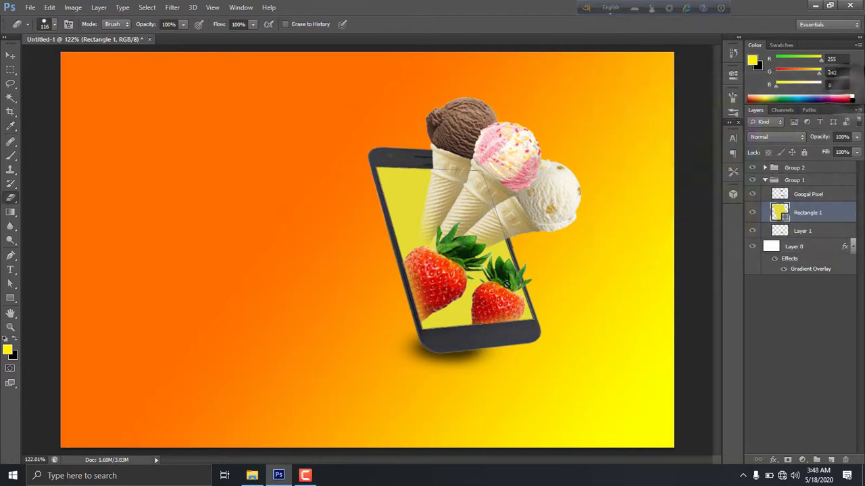
left_click(764, 180)
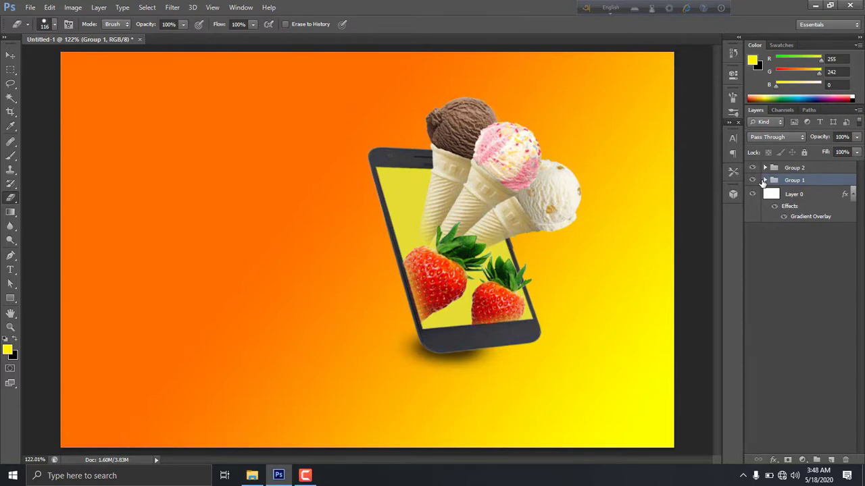
left_click(753, 181)
left_click(752, 181)
double_click(792, 180)
type("phon")
double_click(818, 169)
left_click(842, 189)
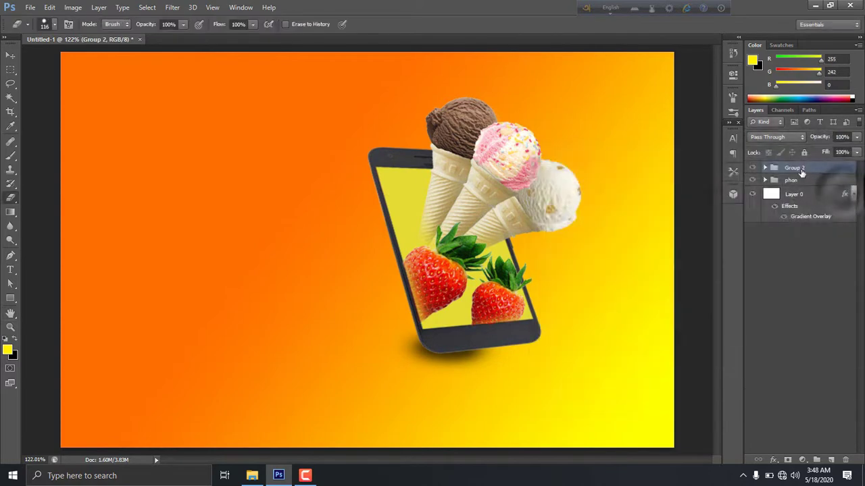
double_click(796, 168)
type("food")
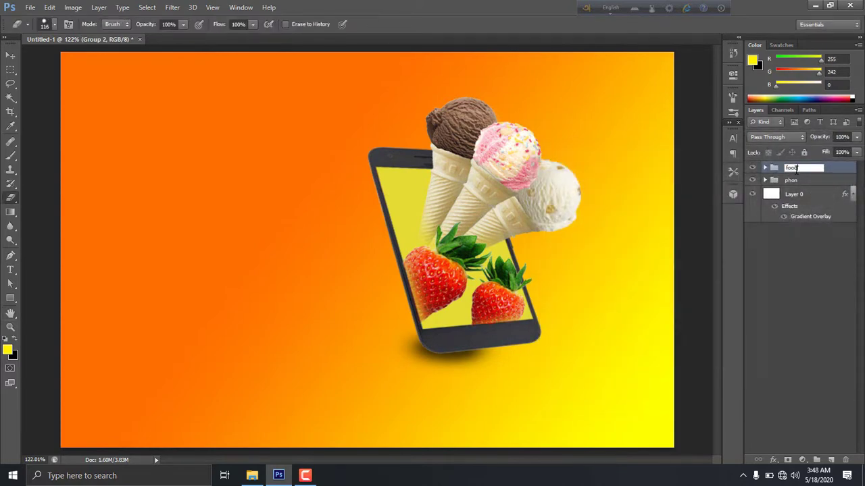
left_click(11, 55)
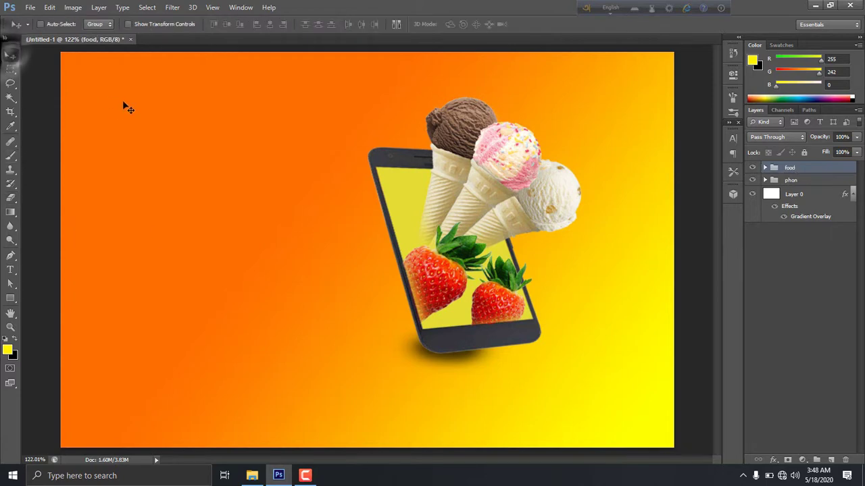
Add an empty Layer 2 and copy the 'Your Text' and 'Eat something' lines from Notepad.
key("t")
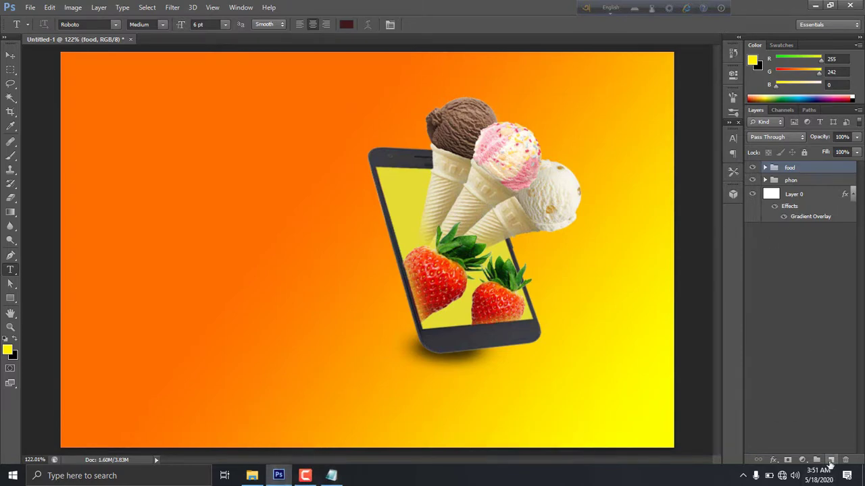
left_click(830, 460)
left_click(331, 475)
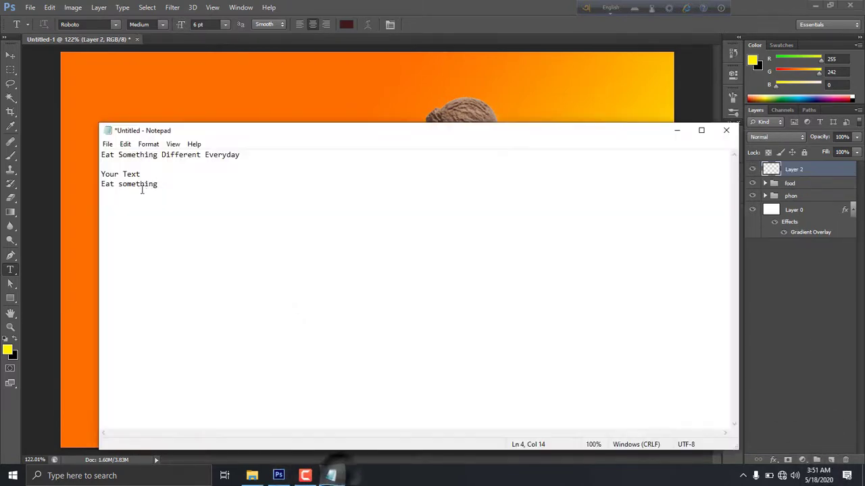
left_click_drag(141, 190, 101, 174)
right_click(107, 173)
left_click(138, 207)
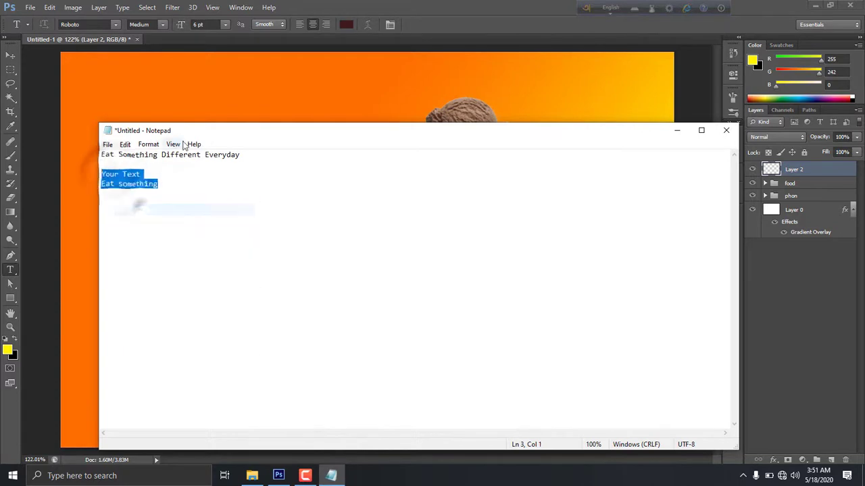
left_click(676, 130)
right_click(112, 136)
Paste the slogan 'Your Text Eat something' as a text box at the canvas top left.
left_click(113, 129)
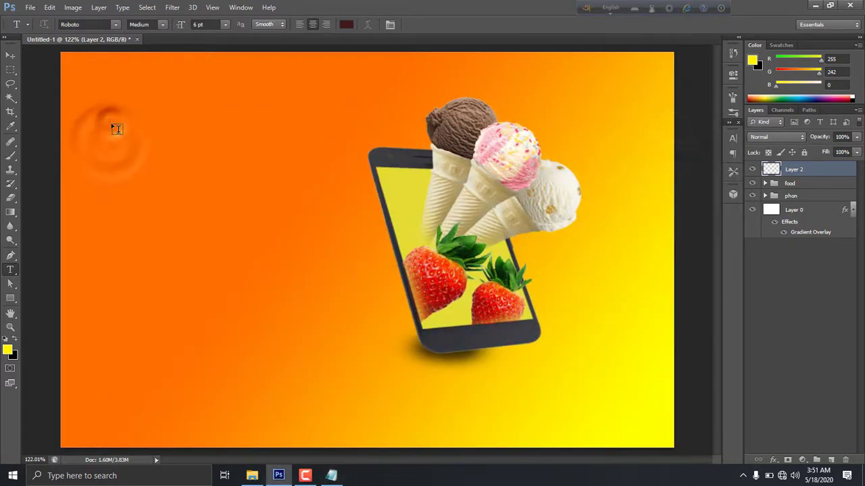
left_click(115, 129)
right_click(112, 127)
left_click(144, 170)
type("Eat something")
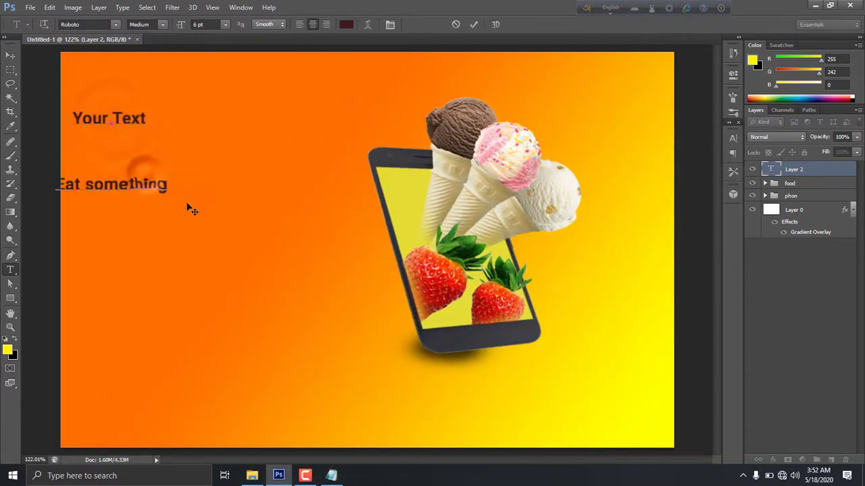
left_click(733, 139)
left_click(709, 160)
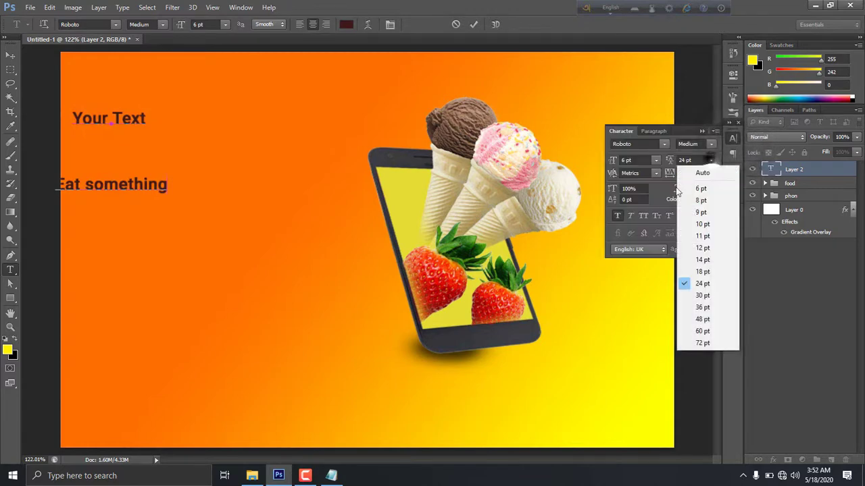
left_click(676, 192)
Set the slogan's line spacing to 12 pt and move it slightly right and down.
key("ctrl+Return")
key("v")
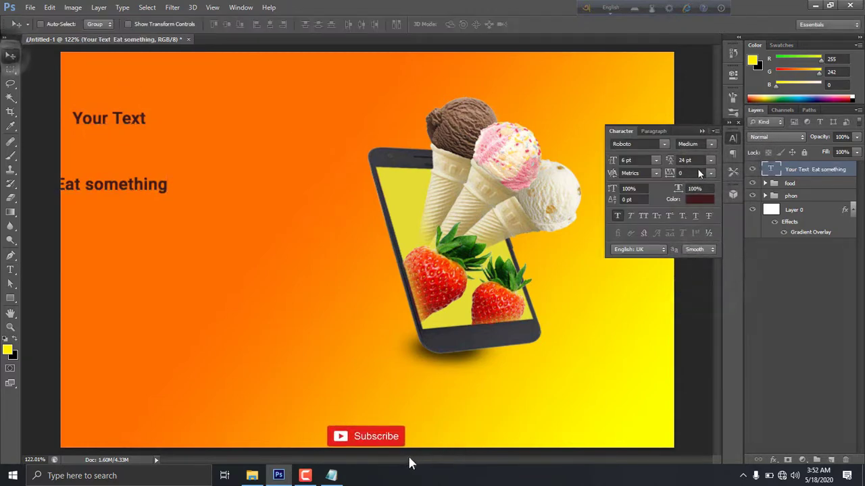
left_click(710, 160)
left_click(699, 248)
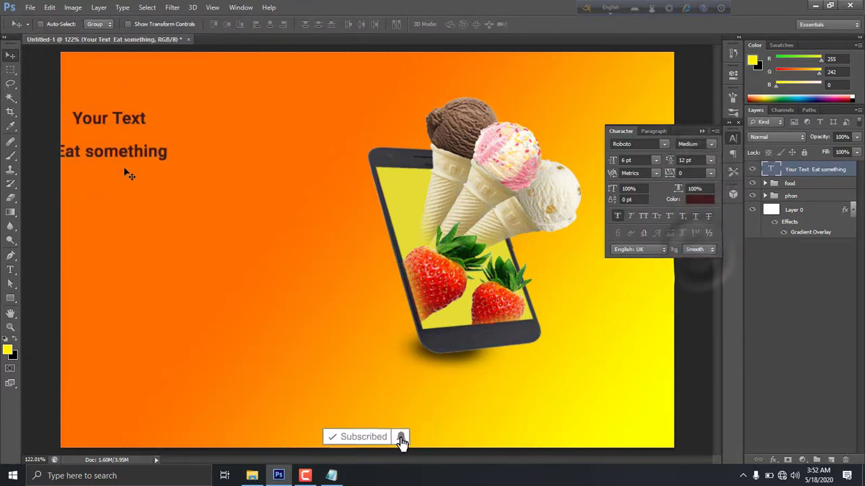
left_click_drag(125, 174, 165, 195)
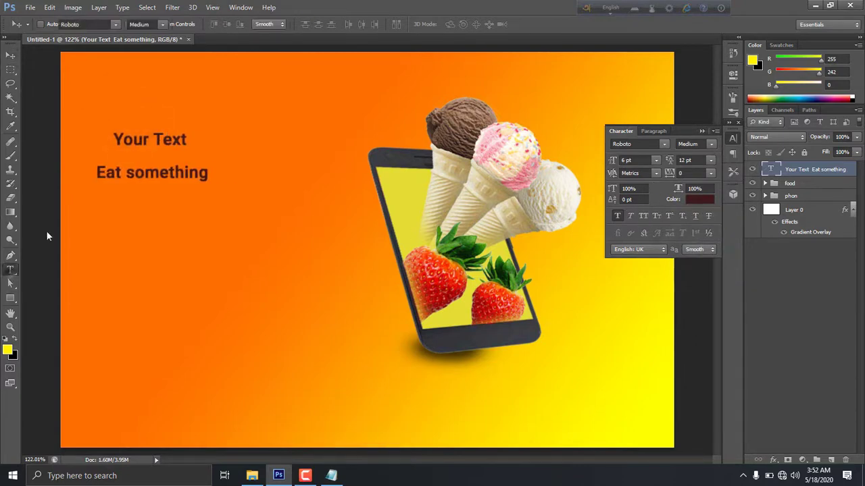
Break the slogan into four stacked lines: Your, Text, Eat, something.
left_click(10, 270)
left_click(152, 140)
key("Return")
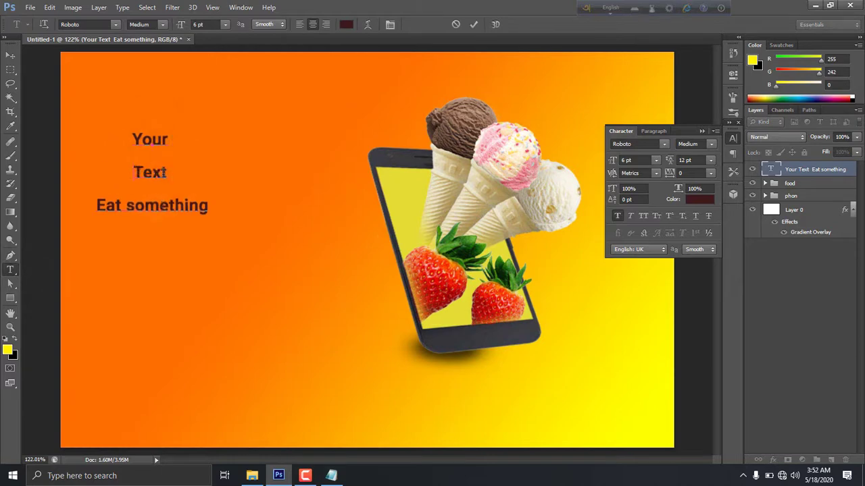
left_click(126, 204)
key("Return")
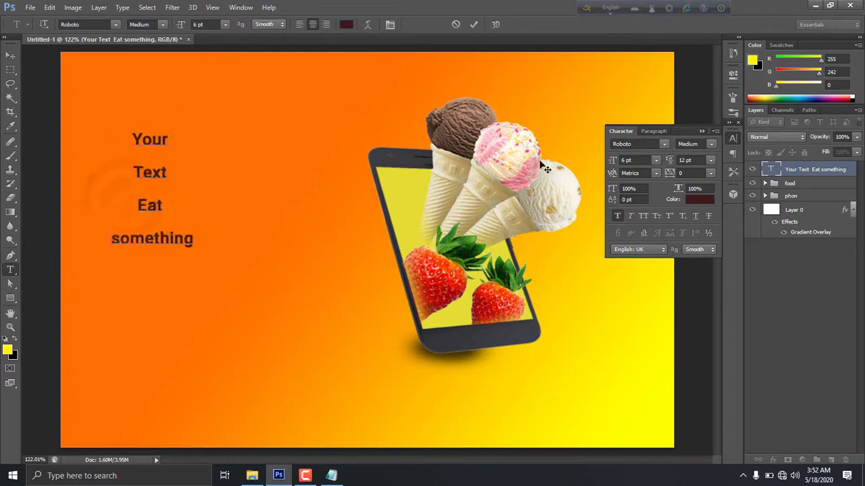
left_click(10, 55)
Tighten the slogan's leading to 9 pt and begin changing its text colour.
left_click(710, 160)
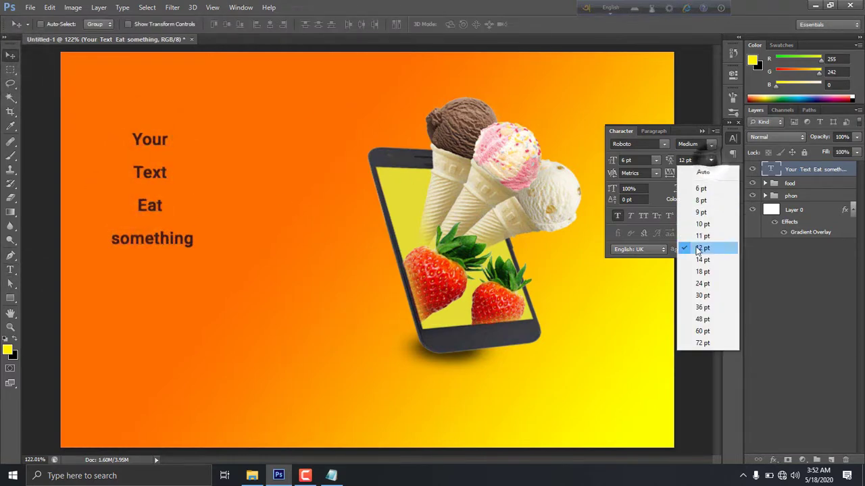
left_click(697, 235)
left_click(711, 160)
left_click(684, 209)
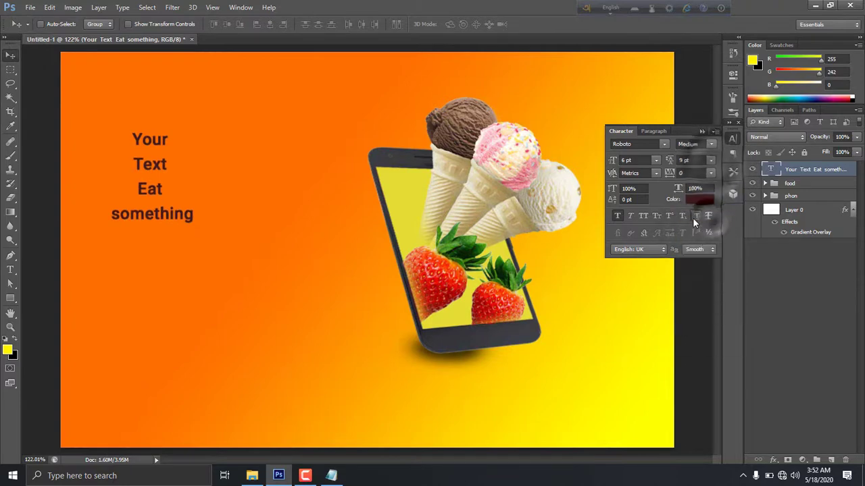
left_click(700, 199)
Make the slogan white, nudge it up, and change its font to Script MT Bold.
left_click(606, 120)
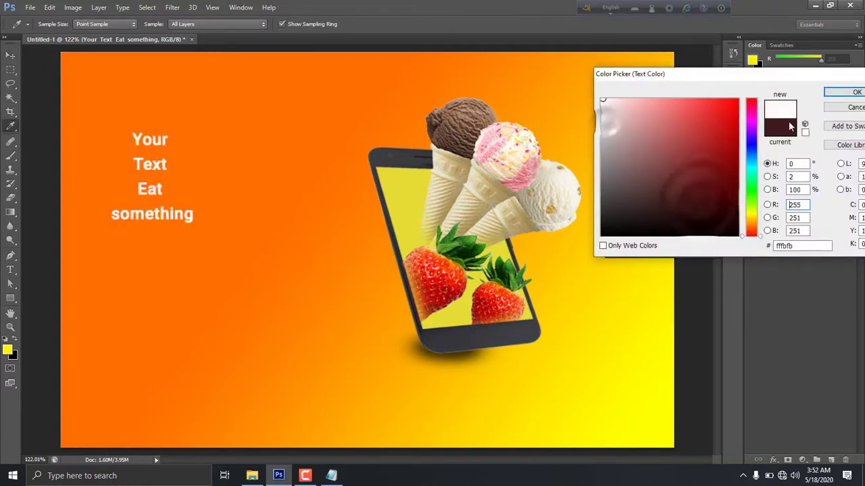
key("Return")
left_click_drag(149, 187, 154, 165)
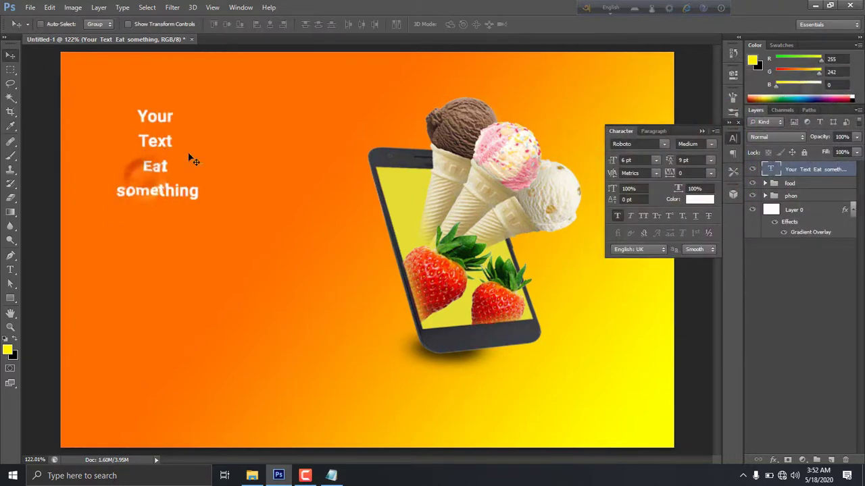
left_click(664, 144)
left_click(653, 203)
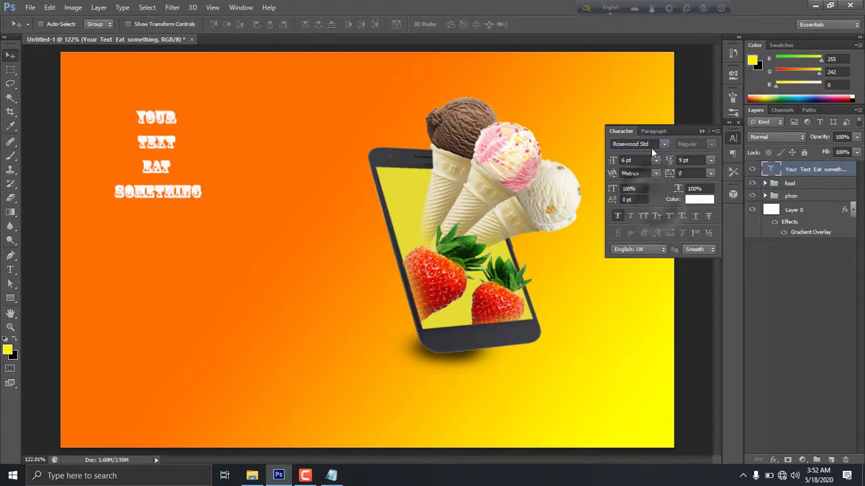
scroll(652, 148, "down", 1)
scroll(655, 148, "down", 1)
scroll(655, 148, "up", 1)
scroll(655, 148, "up", 1)
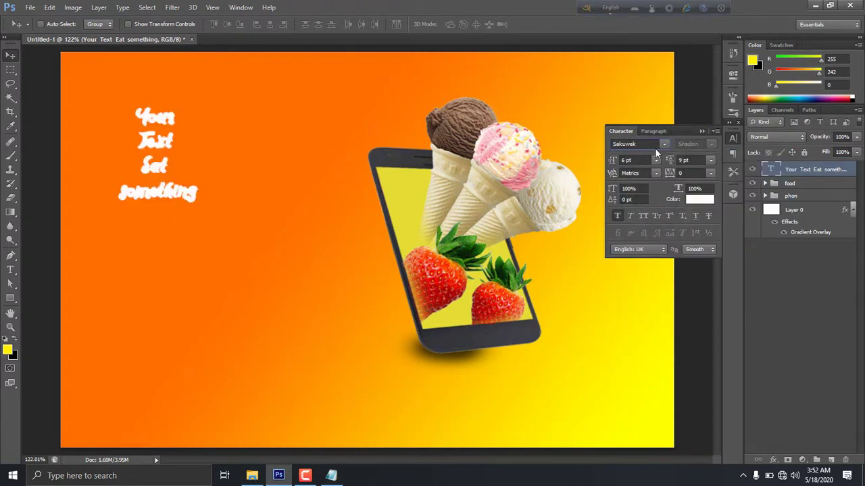
scroll(654, 149, "down", 1)
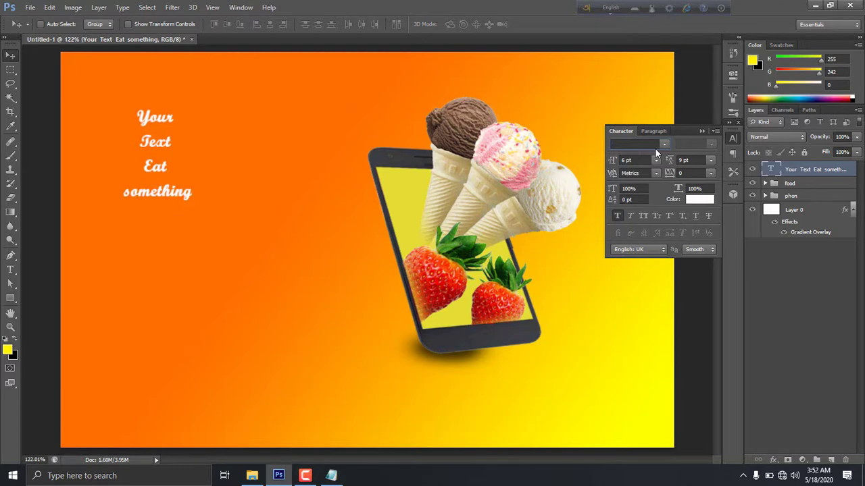
Scale the slogan to about 219%, set its leading to 12 pt and nudge it right.
key("ctrl+t")
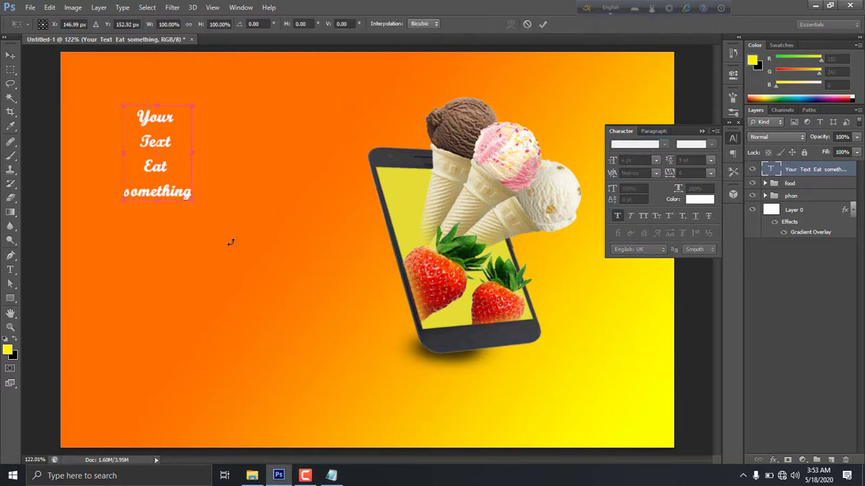
mouse_move(192, 197)
left_mouse_down()
mouse_move(224, 249)
mouse_move(217, 247)
left_mouse_up()
key("Return")
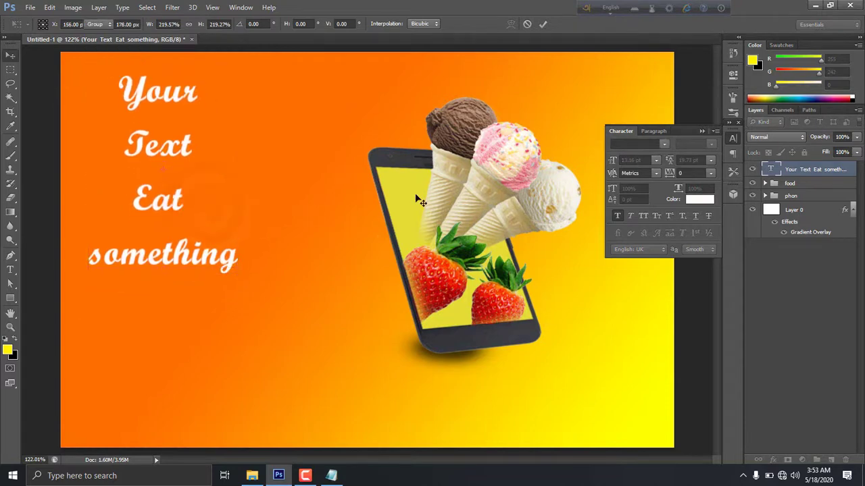
left_click(710, 160)
left_click(706, 226)
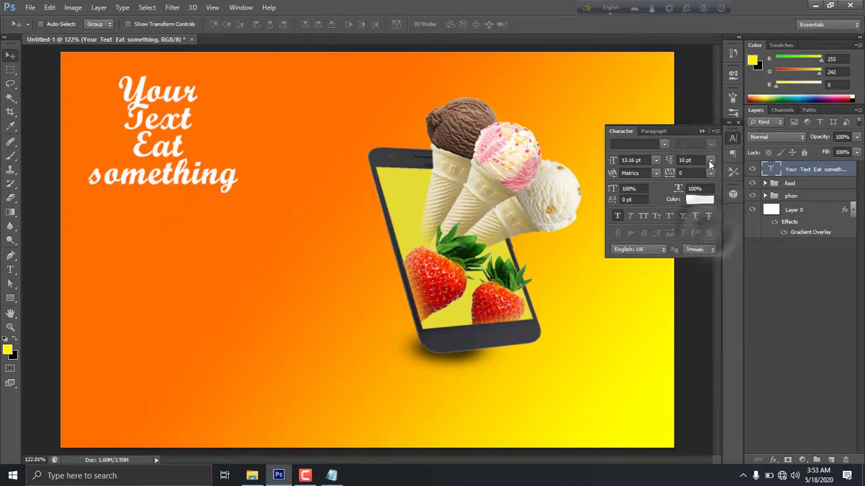
left_click(710, 160)
left_click(703, 248)
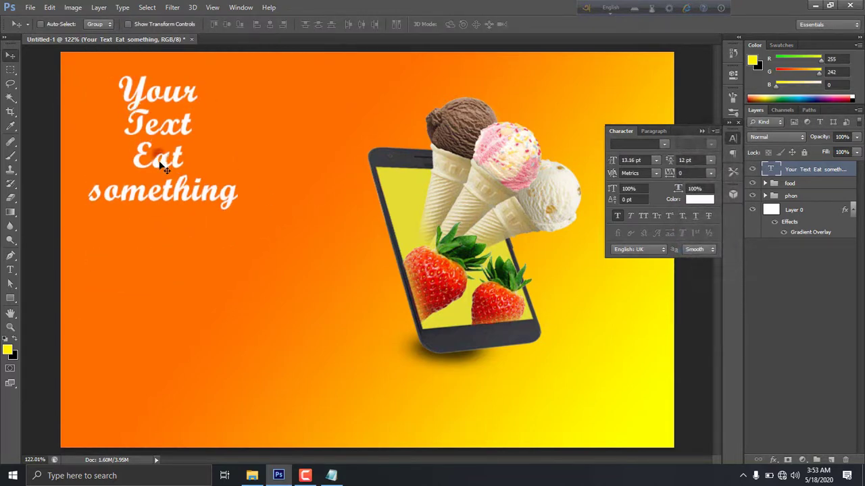
left_click_drag(162, 159, 204, 173)
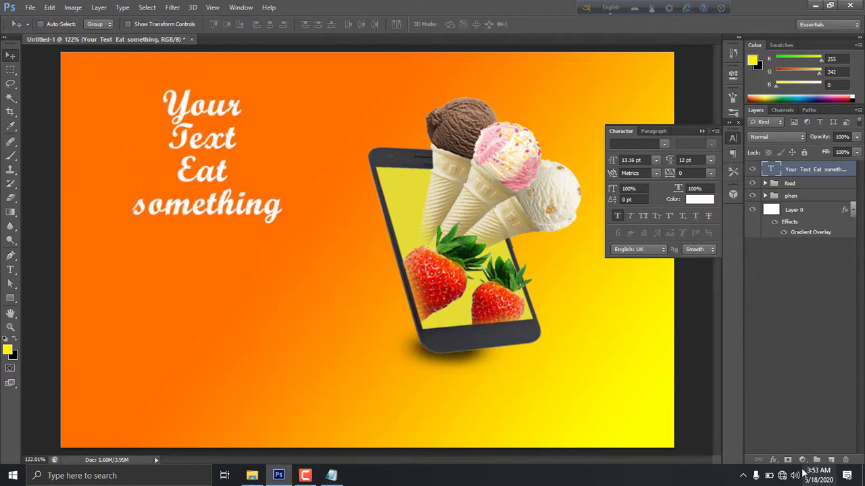
left_click(774, 459)
Give the slogan a black Stroke effect, stagger its lines and shift it about 44 px left.
left_click(776, 330)
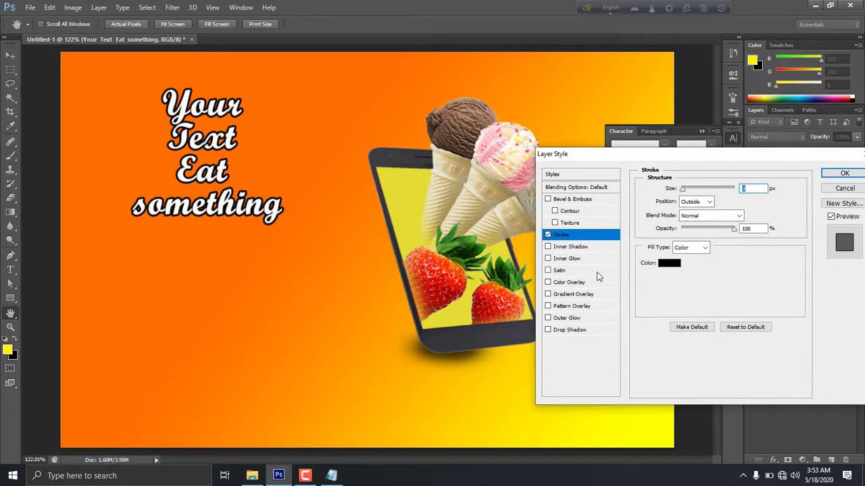
left_click(850, 175)
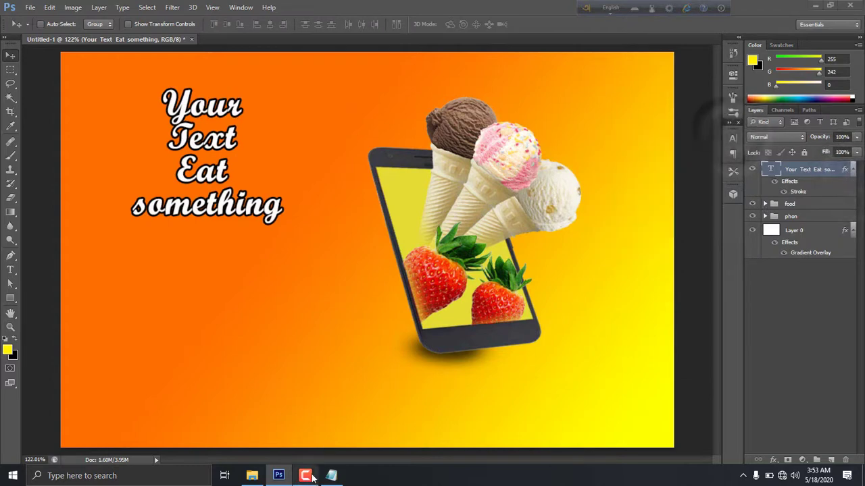
key("t")
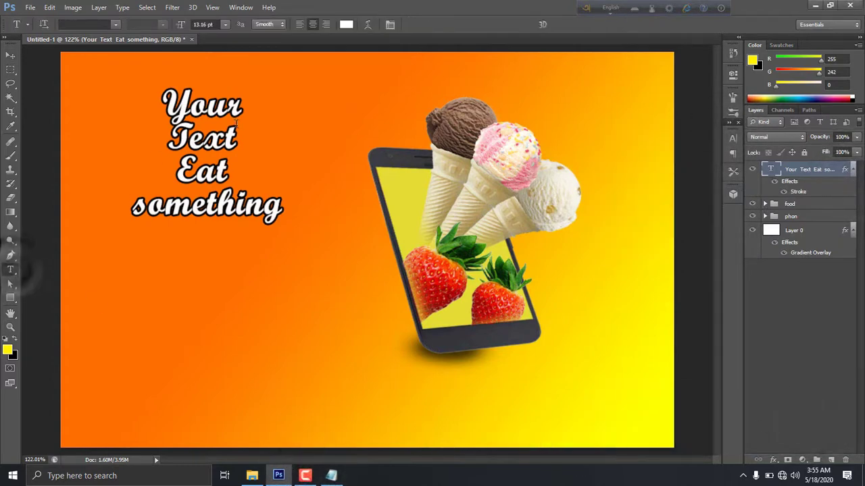
left_click(169, 137)
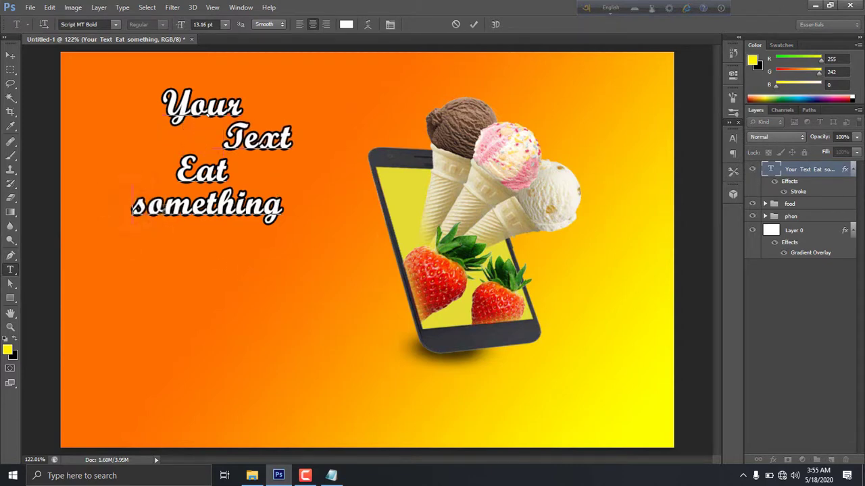
key("BackSpace")
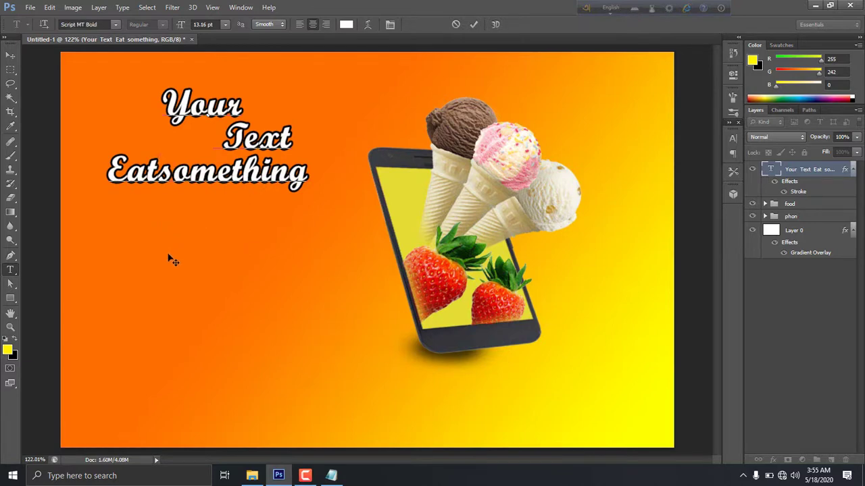
key("Escape")
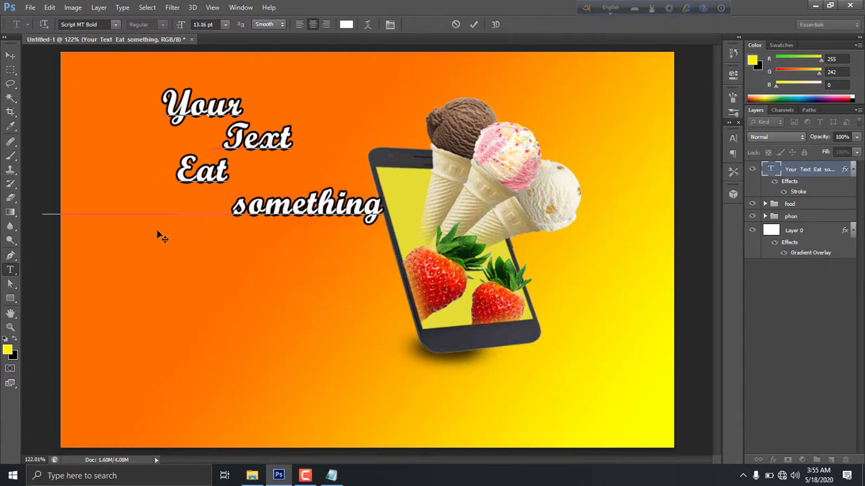
left_click(10, 55)
left_click_drag(200, 111, 169, 112)
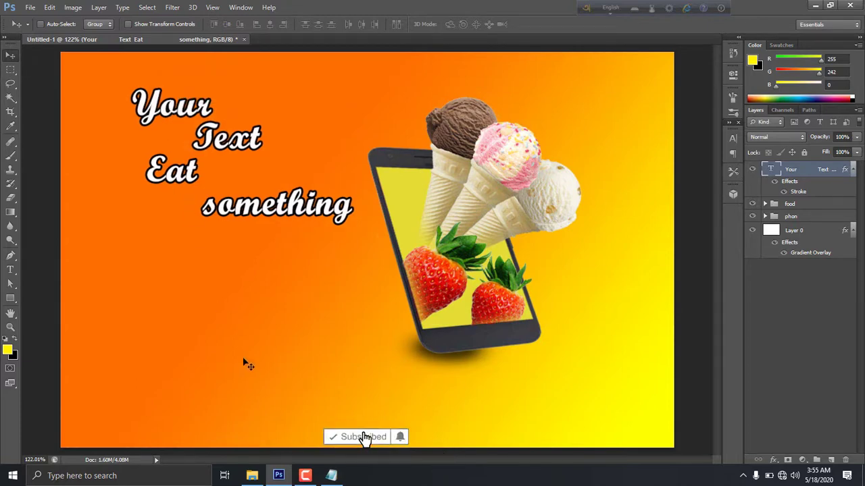
Drag en_badge_web_generic.png into the ad, shrink it to about 37% and place it under the slogan.
left_click(251, 476)
scroll(230, 257, "up", 3)
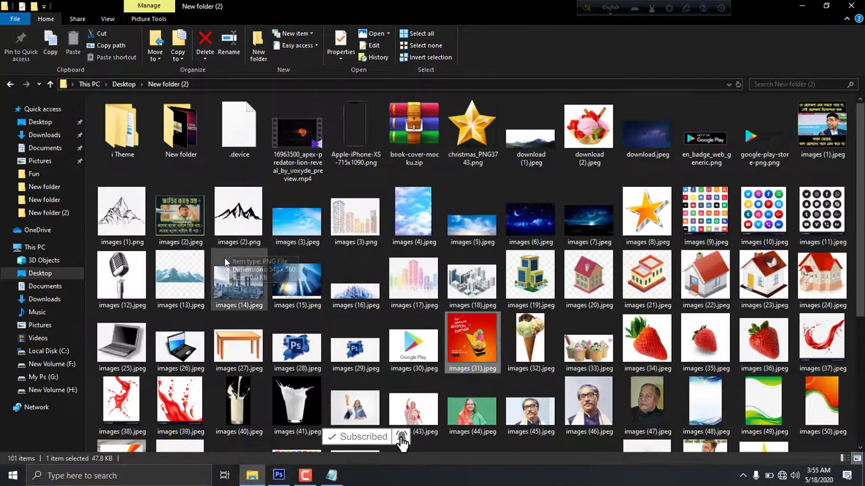
left_click_drag(704, 142, 278, 362)
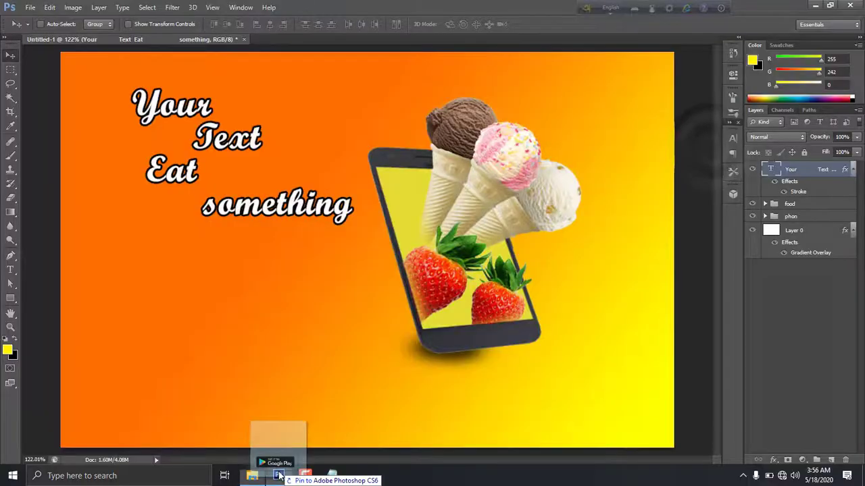
left_click_drag(365, 304, 234, 379)
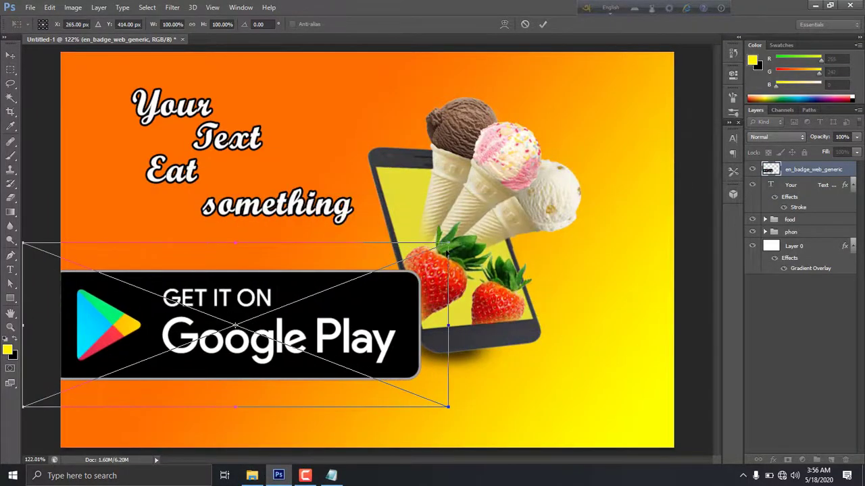
mouse_move(446, 242)
left_mouse_down()
mouse_move(297, 346)
mouse_move(271, 290)
left_mouse_up()
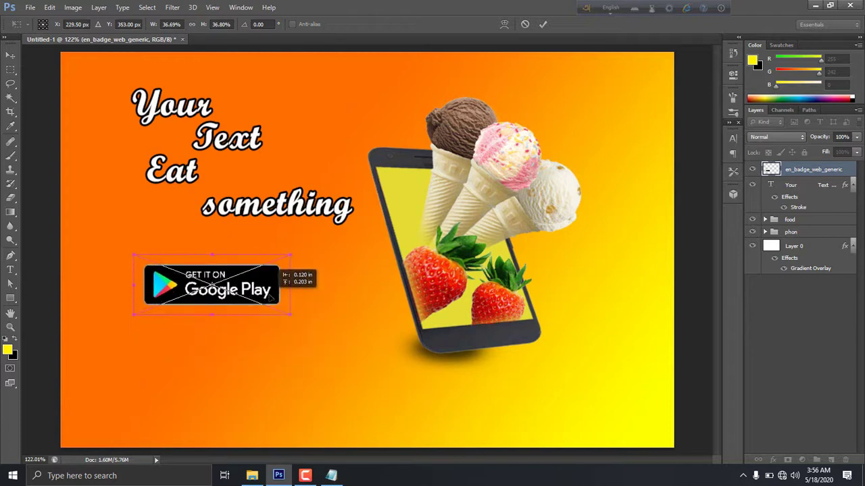
key("Return")
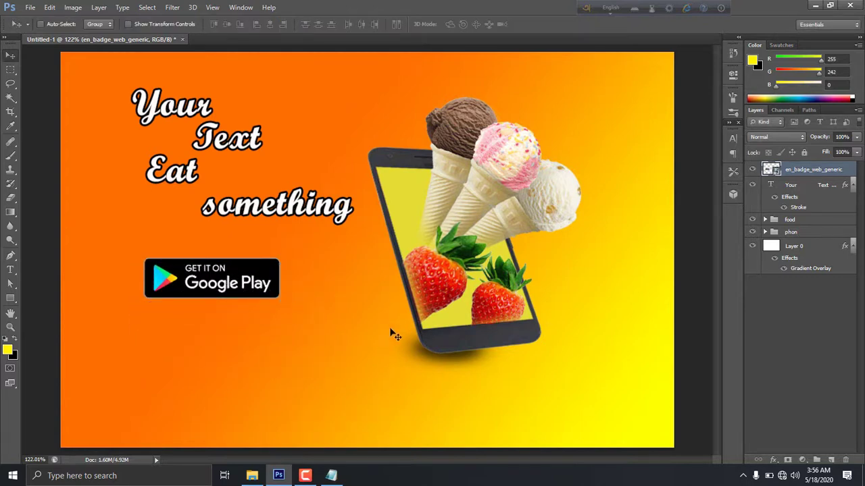
left_click(251, 475)
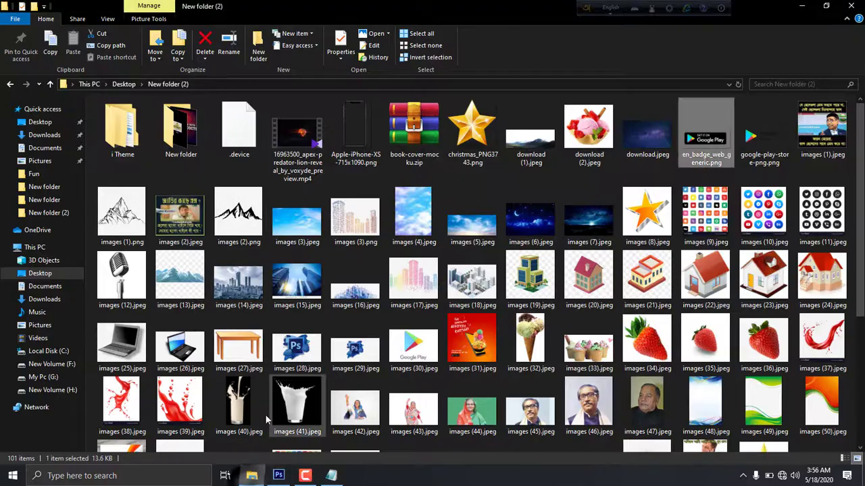
Copy 'Now Order Online' from Notepad and paste it as text below the headline.
left_click(251, 476)
left_click(331, 476)
left_click_drag(214, 201, 141, 201)
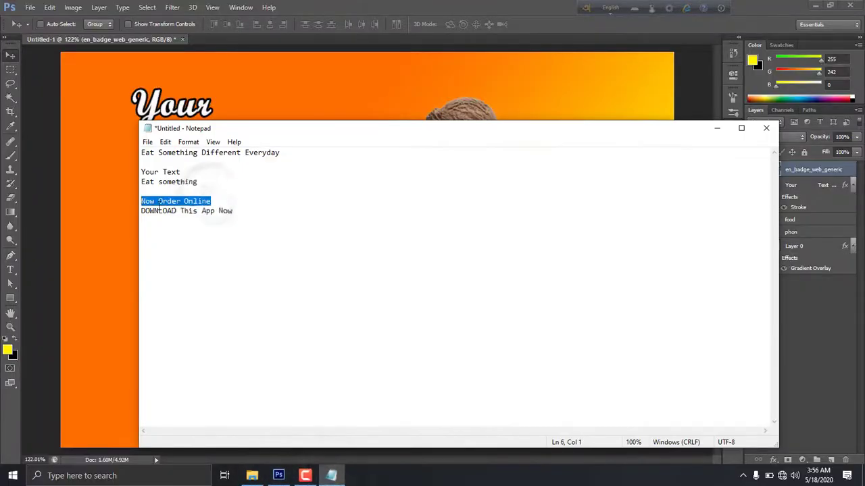
right_click(159, 196)
left_click(196, 234)
left_click(134, 244)
key("t")
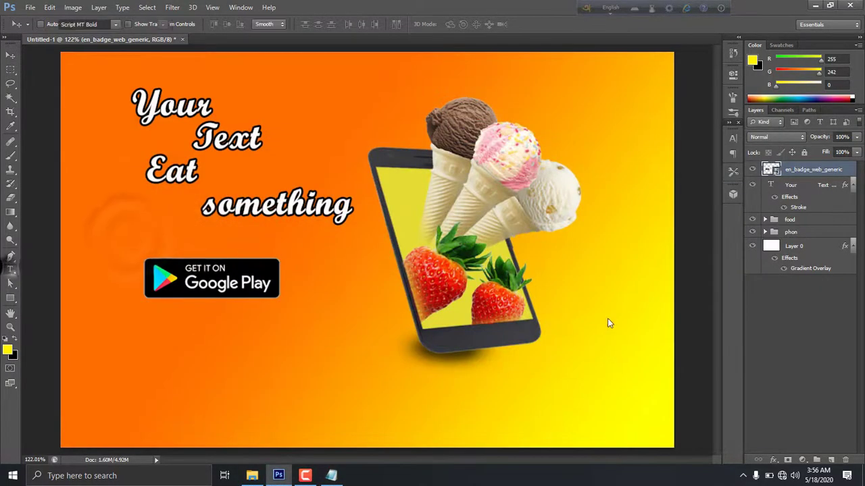
key("ctrl+shift+alt+n")
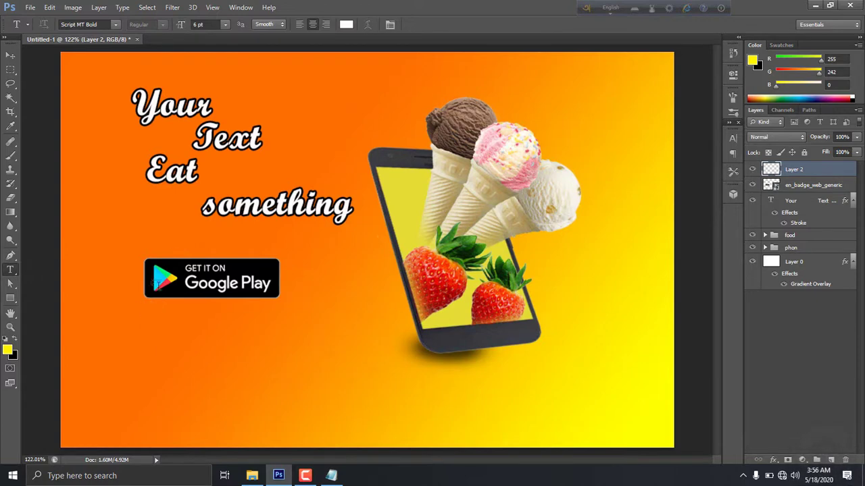
left_click(160, 247)
type("Now Order Online")
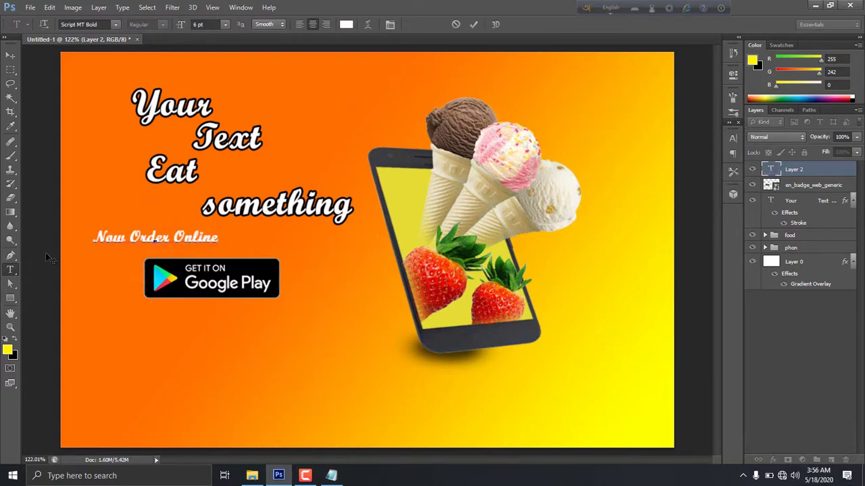
left_click(13, 56)
left_click_drag(146, 240, 203, 248)
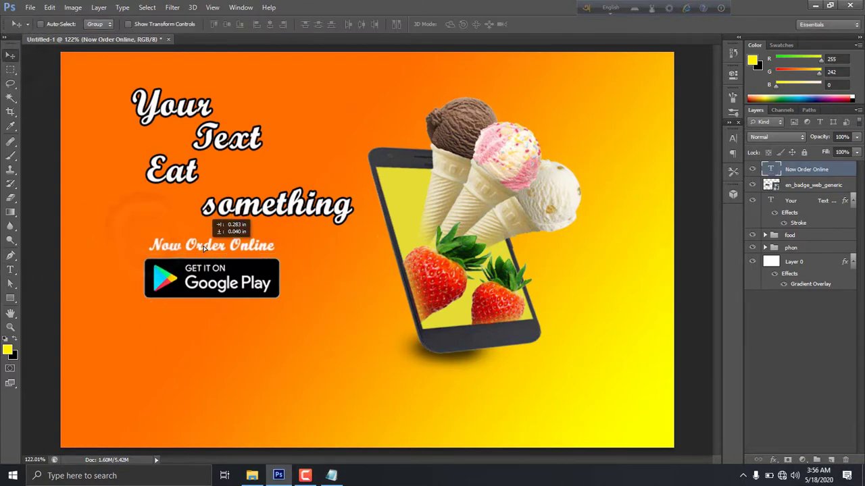
Shift the Google Play badge down and place Now Order Online just above it.
left_click(797, 191)
left_click_drag(231, 293, 230, 321)
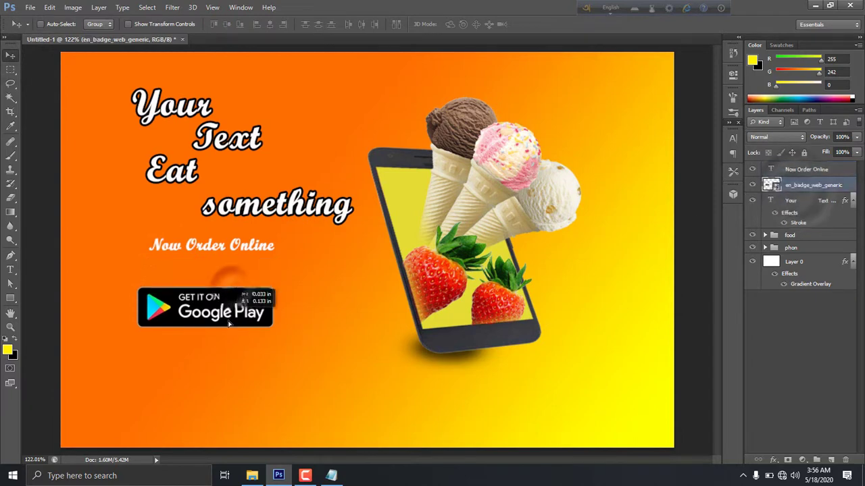
left_click(808, 169)
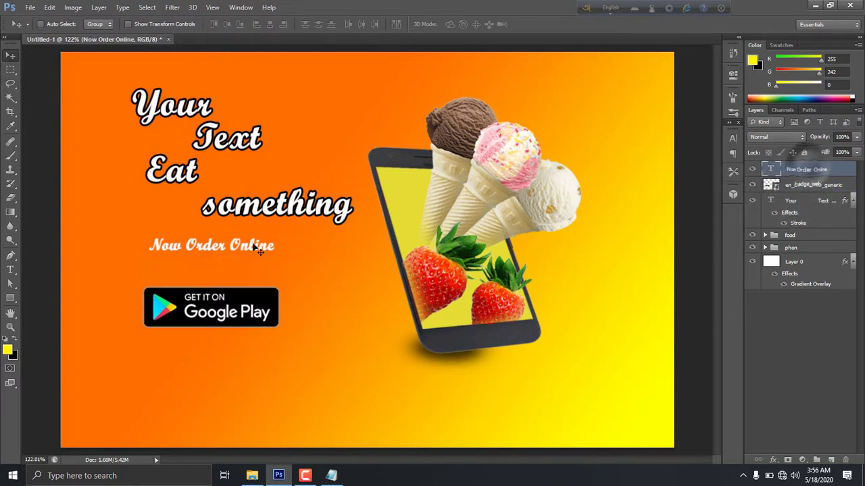
left_click_drag(254, 246, 255, 274)
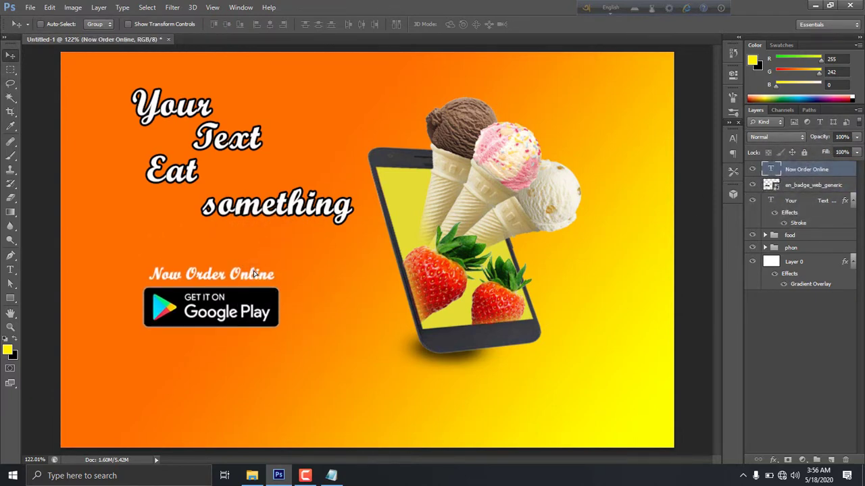
Colour Now Order Online a light cream sampled from the vanilla scoop.
left_click(731, 148)
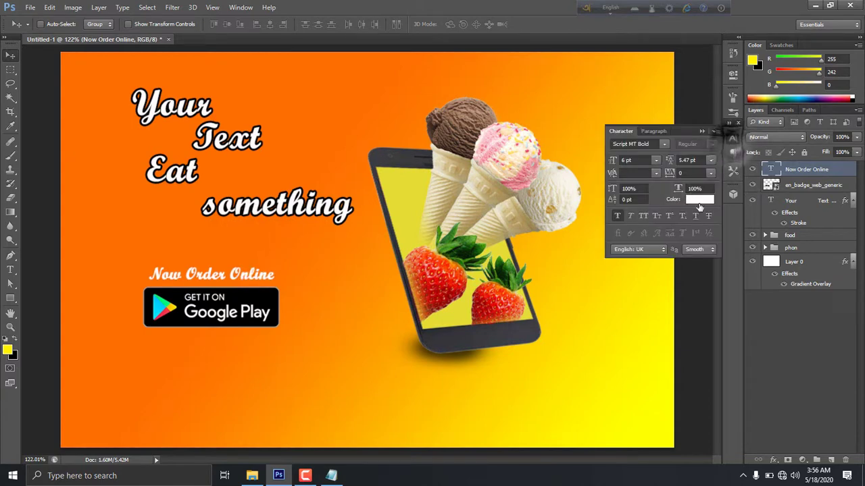
left_click(700, 206)
left_click(578, 331)
left_click(713, 236)
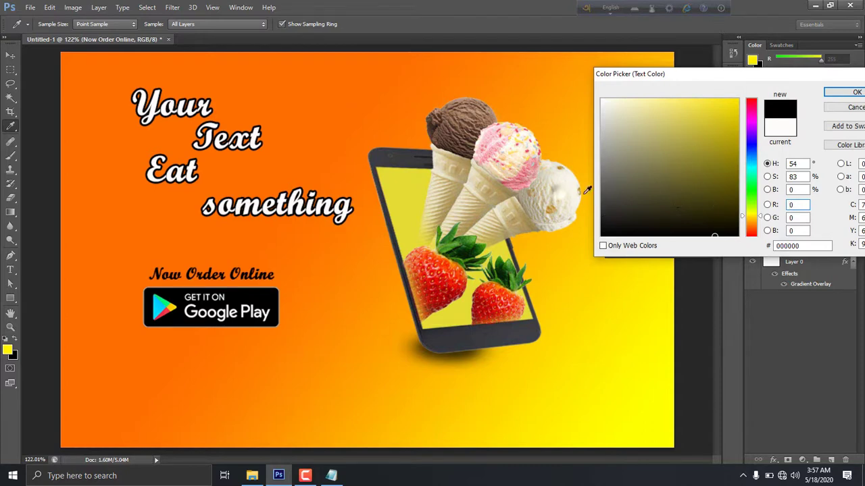
left_click(561, 194)
left_click(620, 104)
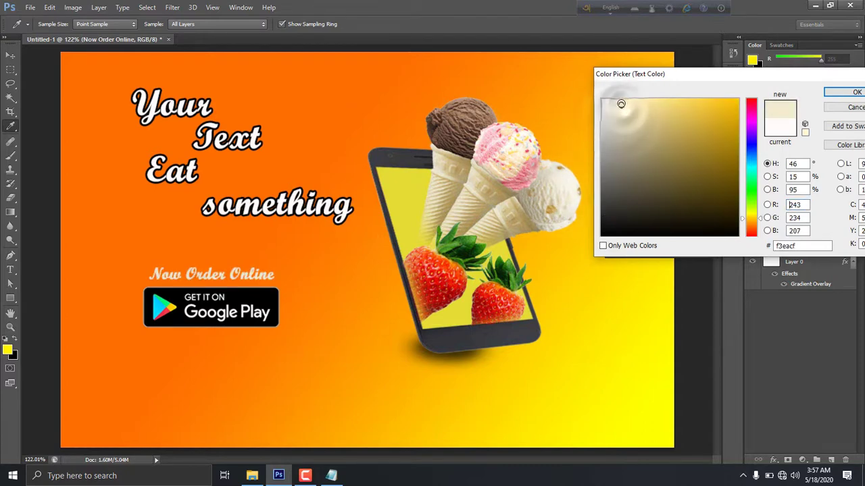
left_click_drag(621, 103, 618, 100)
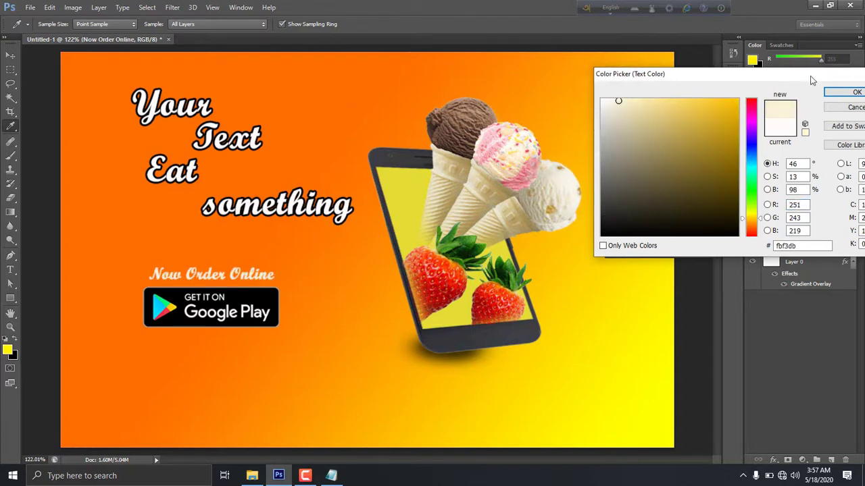
left_click(844, 92)
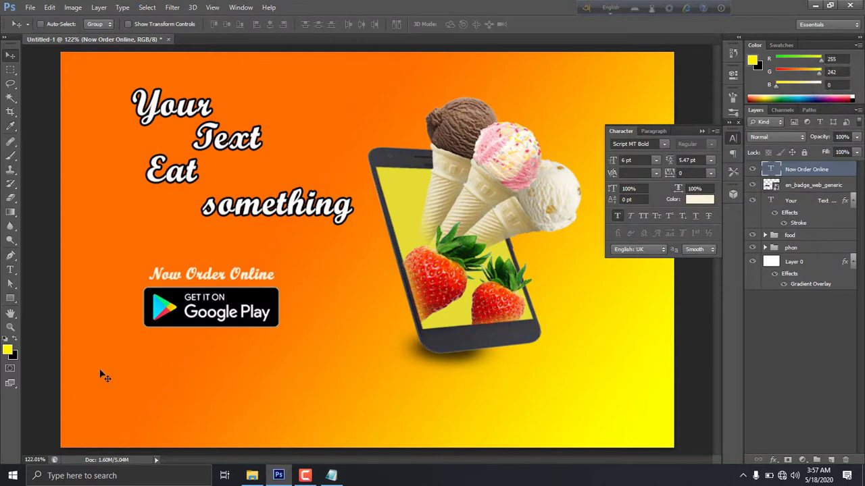
left_click(831, 460)
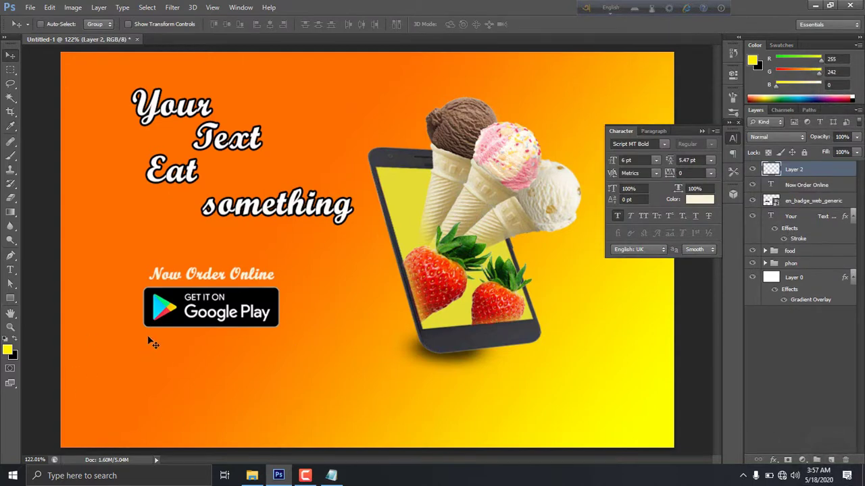
Copy 'DOWNLOAD This App Now' from Notepad and paste it as text under the badge.
key("t")
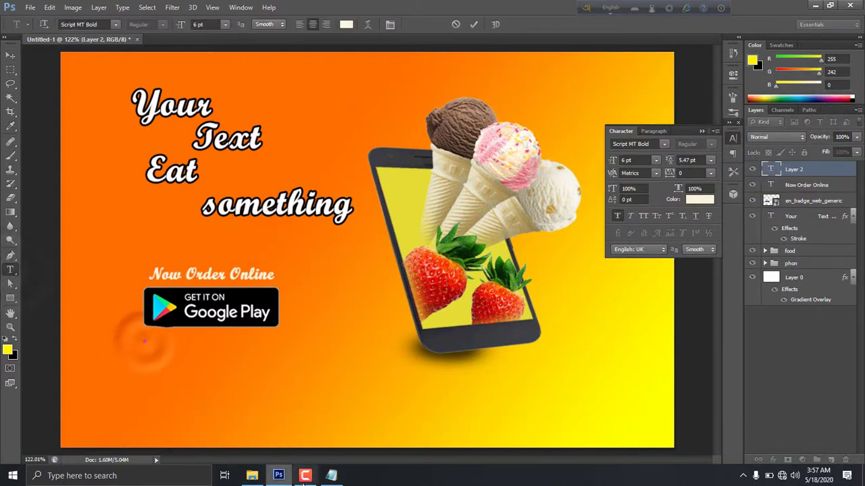
left_click(331, 475)
left_click_drag(232, 211, 142, 210)
right_click(189, 216)
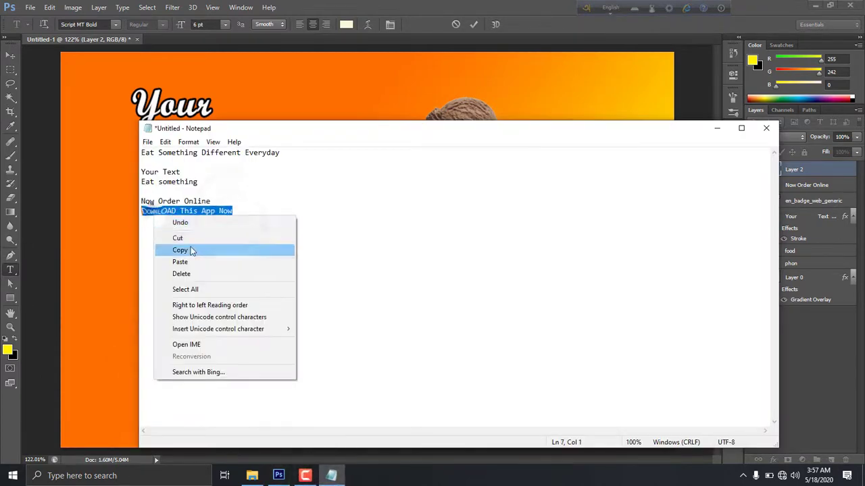
left_click(202, 248)
key("ctrl+v")
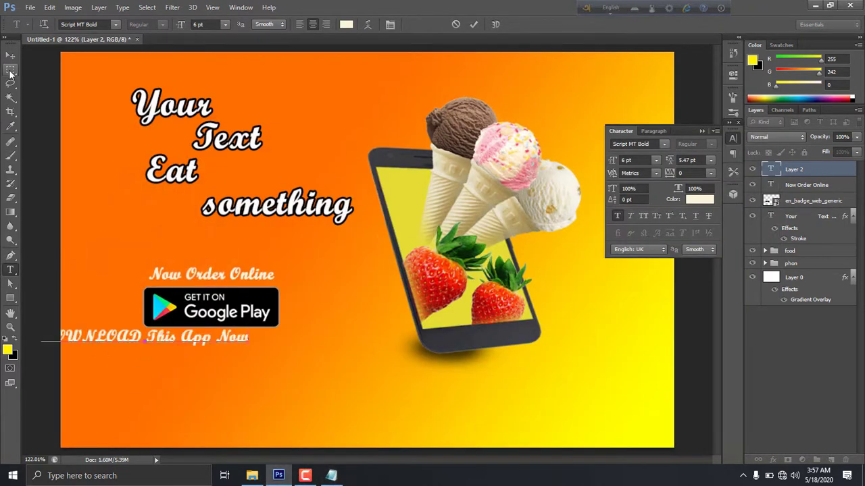
left_click(10, 54)
left_click_drag(172, 338, 247, 342)
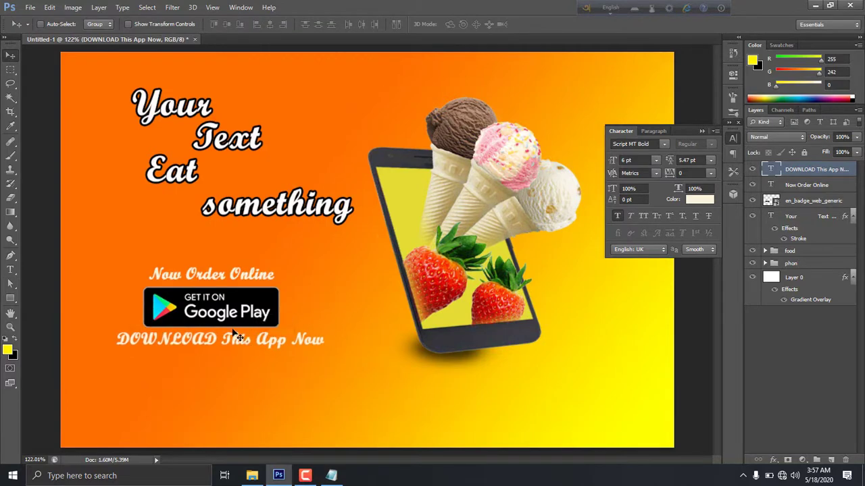
Set the DOWNLOAD This App Now text colour to pure red ff0000.
left_click(709, 200)
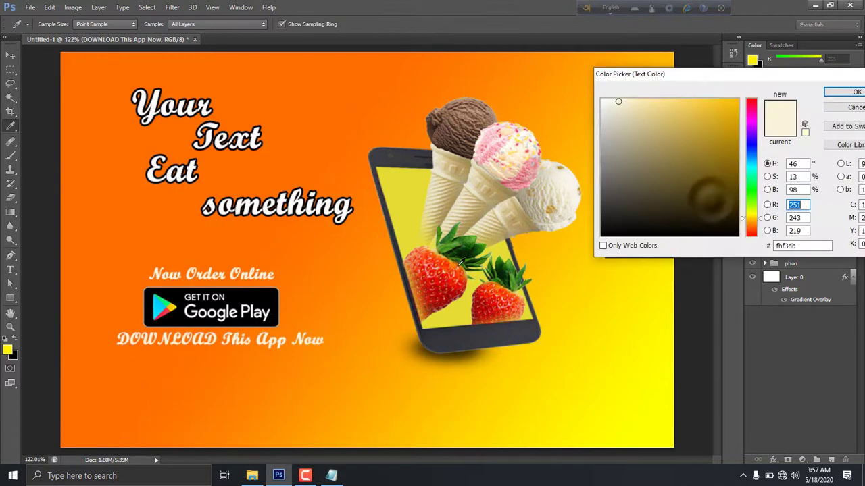
left_click(751, 100)
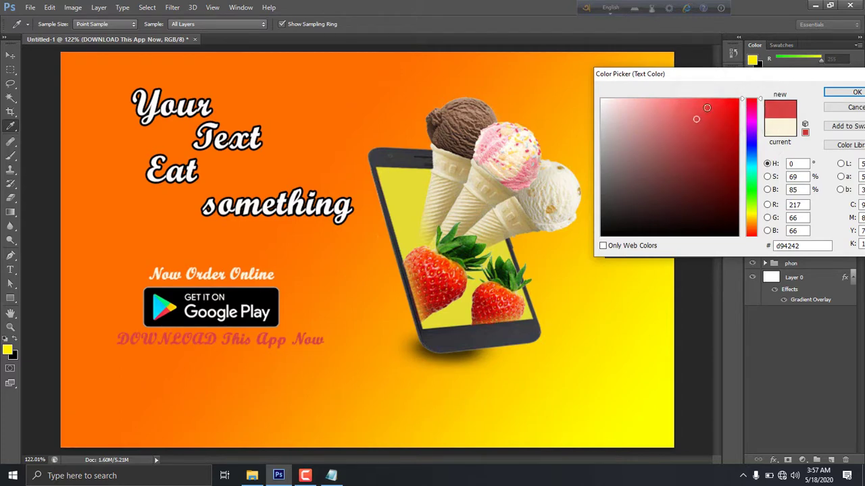
left_click(747, 89)
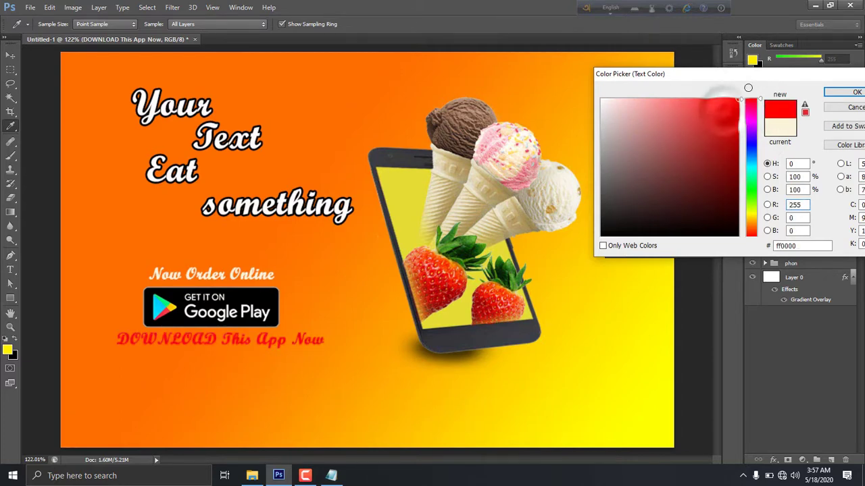
left_click(853, 92)
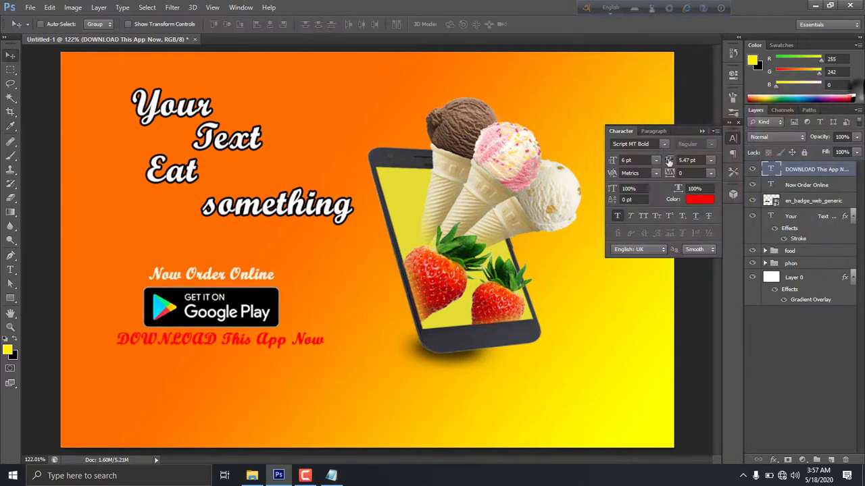
left_click(733, 138)
Draw a white rectangle behind the DOWNLOAD text and nudge the button into place.
key("u")
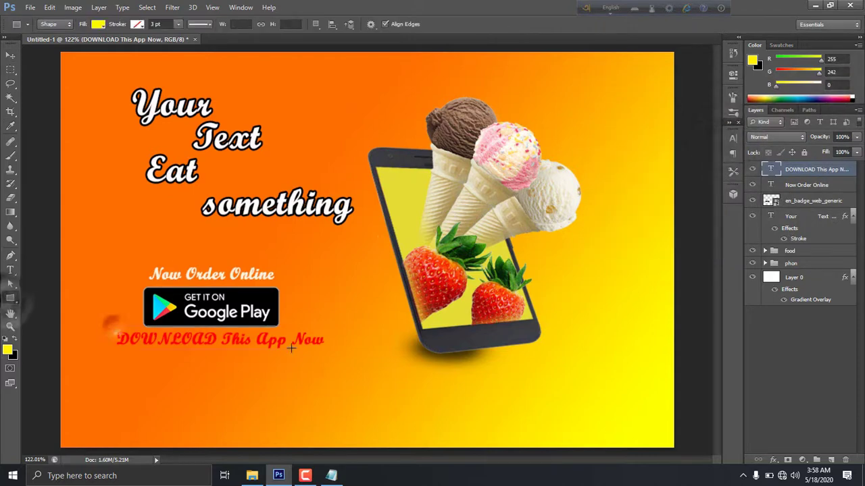
left_click_drag(118, 325, 331, 351)
double_click(769, 173)
left_click(600, 103)
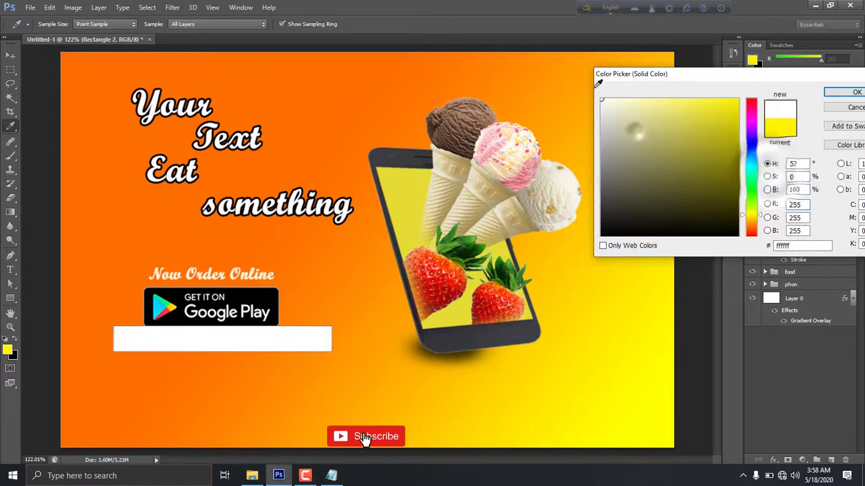
key("Return")
left_click_drag(783, 174, 787, 197)
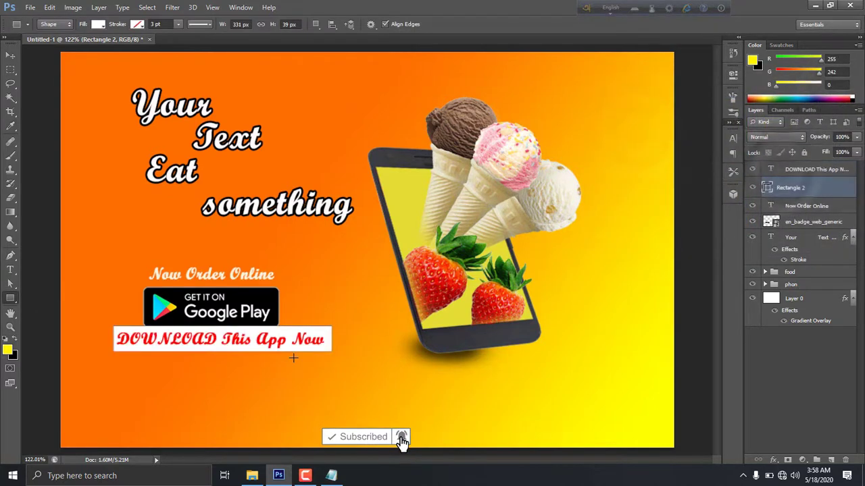
left_click(790, 175, "shift")
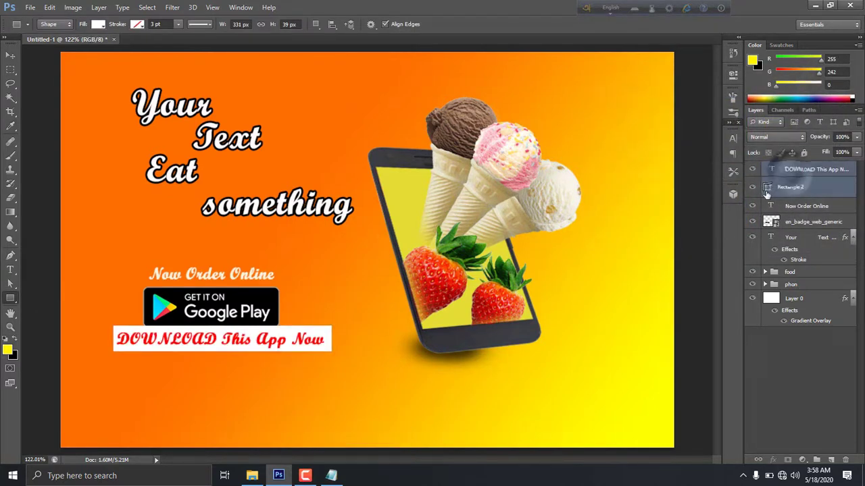
left_click(10, 55)
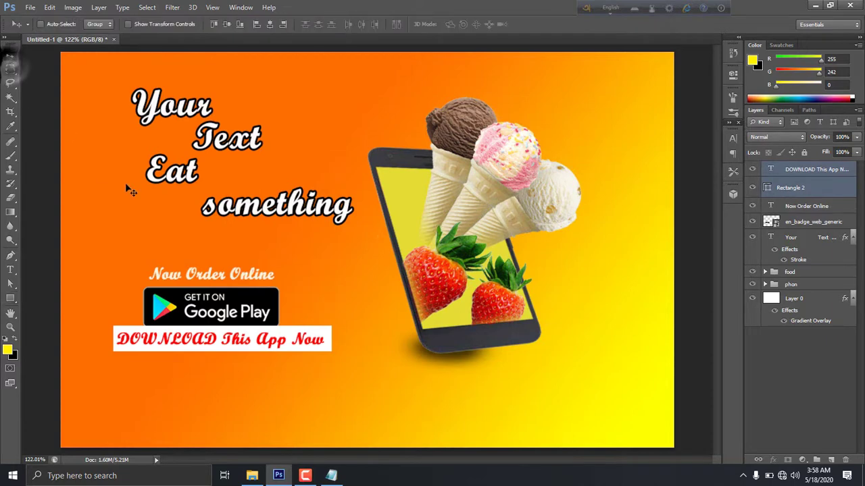
left_click_drag(130, 187, 129, 197)
key("Up")
key("Up")
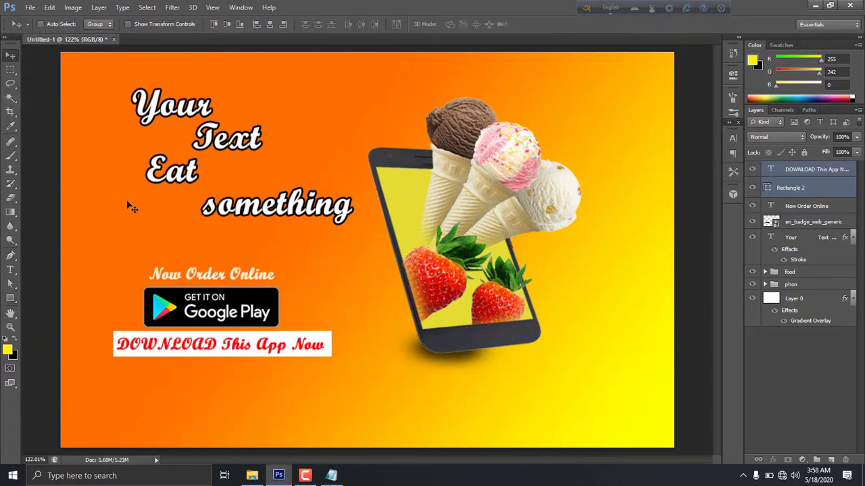
Undo the plain rectangle and draw a yellow rounded rectangle behind the DOWNLOAD text.
key("ctrl+alt+z")
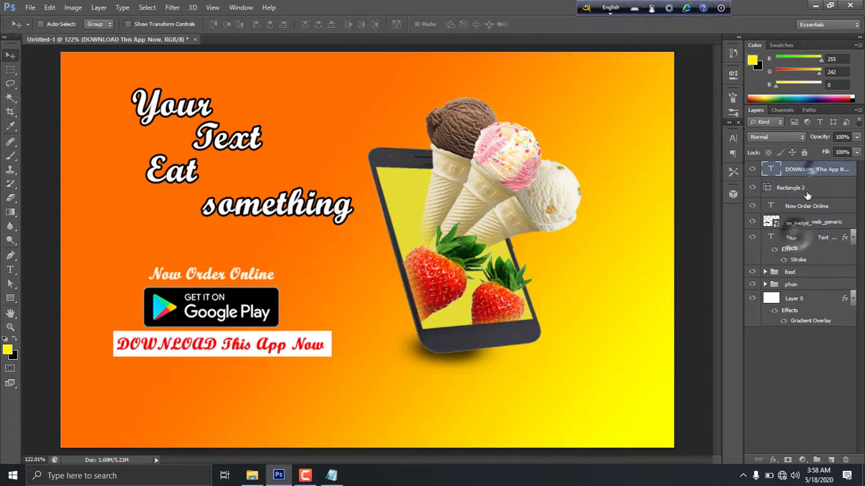
key("ctrl+alt+z")
key("ctrl+alt+z")
right_click(10, 298)
left_click(58, 309)
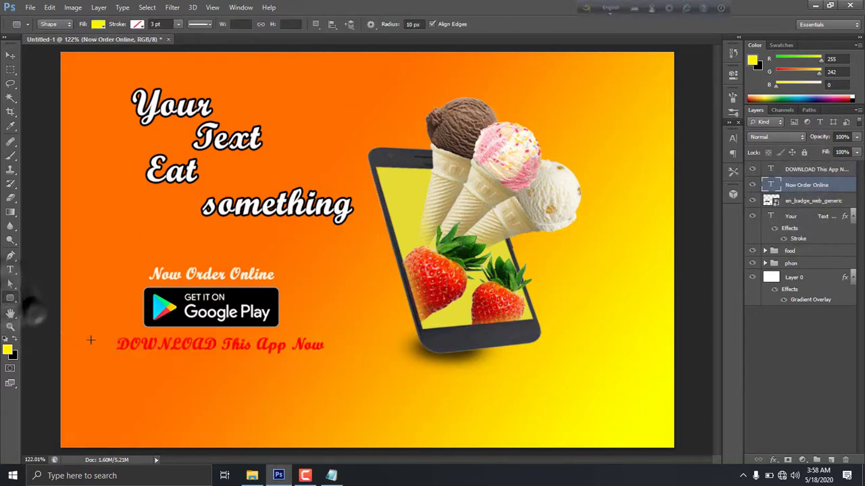
left_click_drag(108, 338, 330, 356)
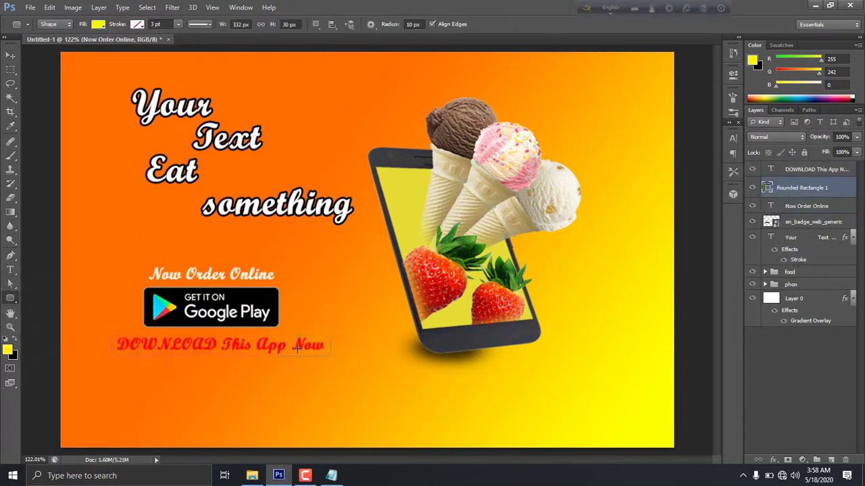
left_click_drag(768, 192, 740, 220)
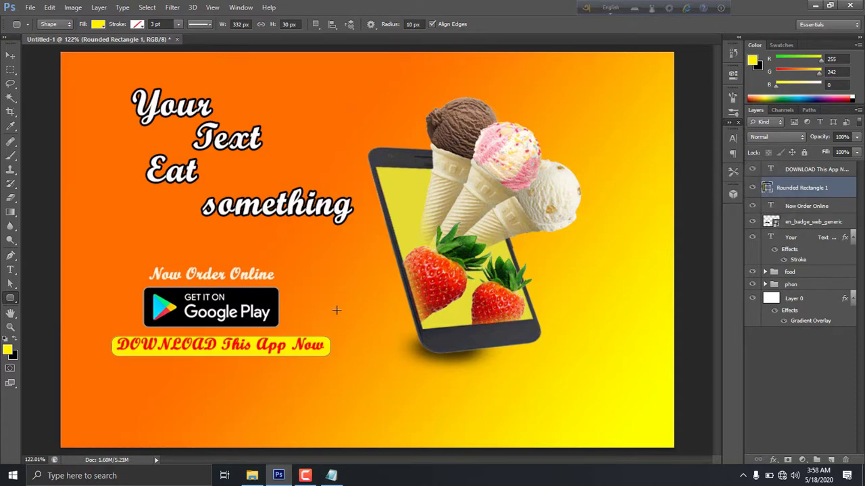
left_click(11, 57)
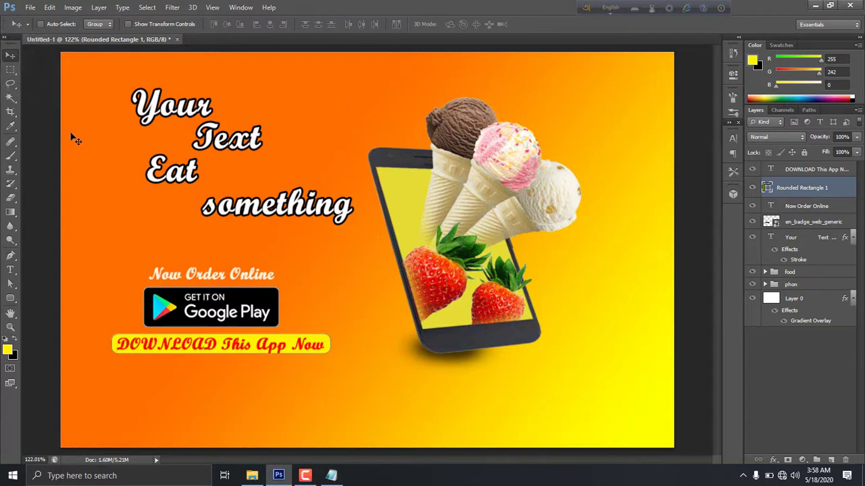
Reset the DOWNLOAD This App Now text colour to pure red ff0000.
left_click(804, 171)
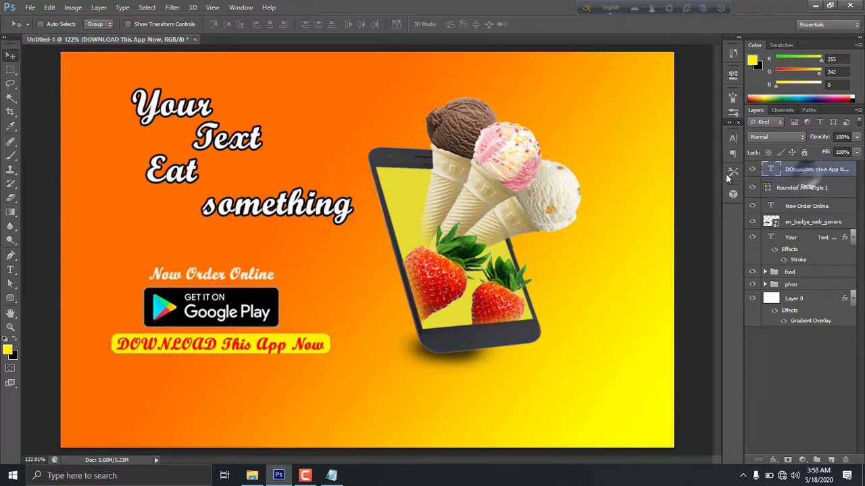
left_click(732, 138)
left_click(699, 141)
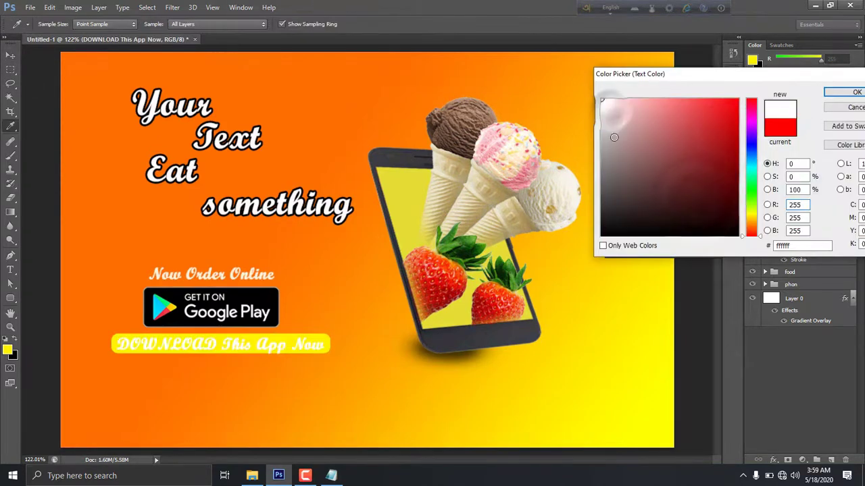
left_click_drag(610, 110, 738, 99)
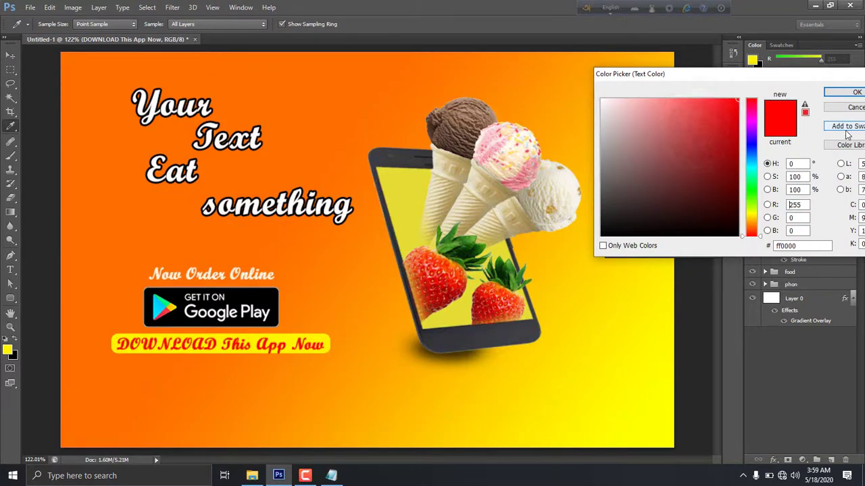
left_click(841, 100)
left_click(732, 138)
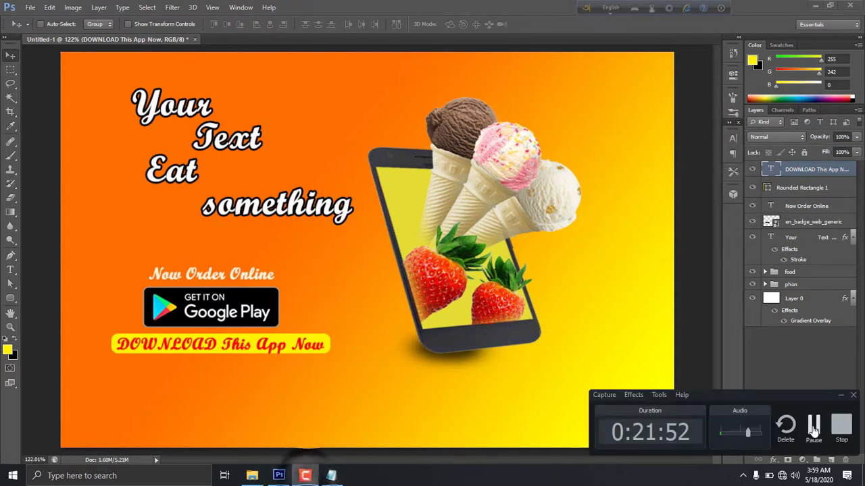
Draw a white-filled curved custom-shape arrow above the slogan.
left_click(10, 298)
left_click(66, 348)
left_click_drag(284, 82, 391, 144)
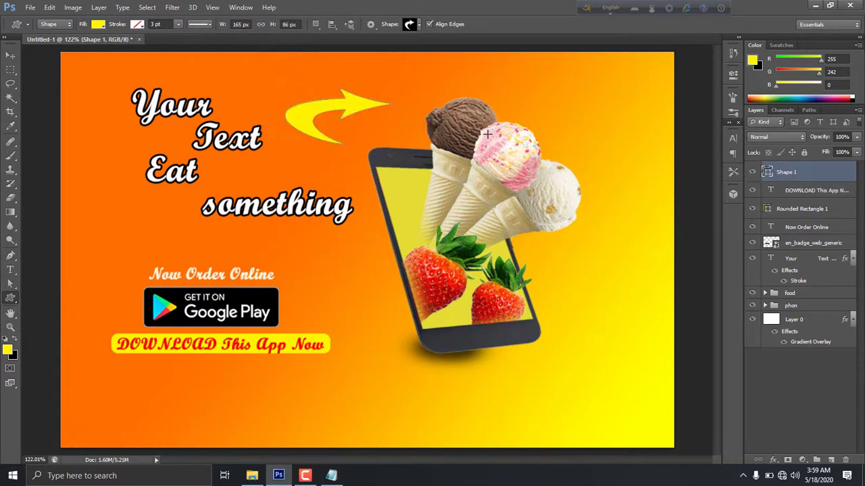
double_click(768, 173)
left_click(642, 118)
key("Return")
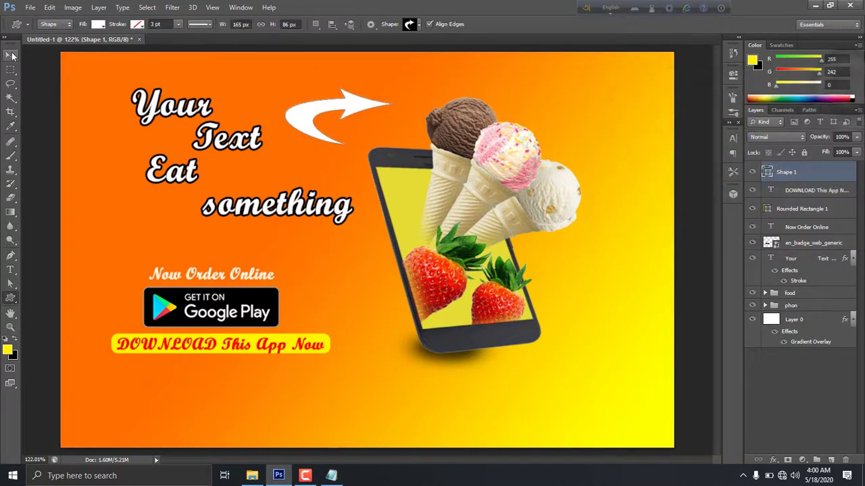
Rotate, skew and stretch the arrow so it sweeps right toward the top of the phone.
left_click(11, 55)
key("ctrl+t")
left_click_drag(412, 71, 439, 128)
mouse_move(365, 125)
left_mouse_down()
mouse_move(340, 124)
mouse_move(386, 123)
left_mouse_up()
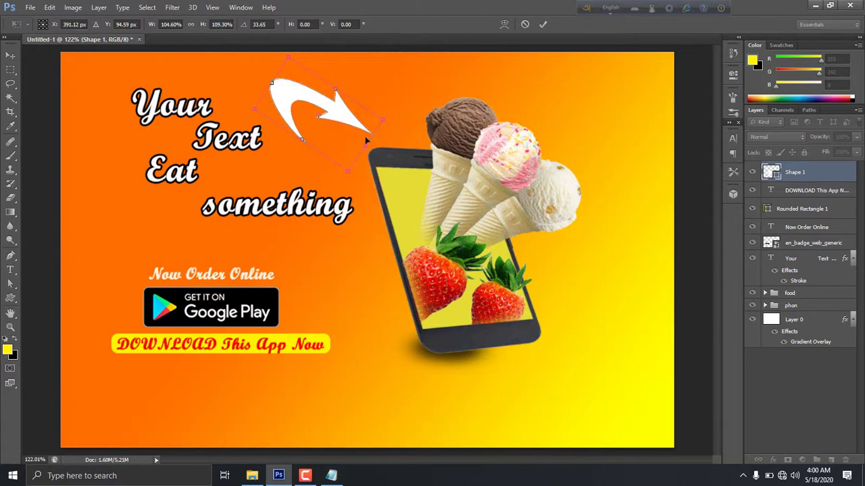
left_click_drag(383, 120, 366, 130)
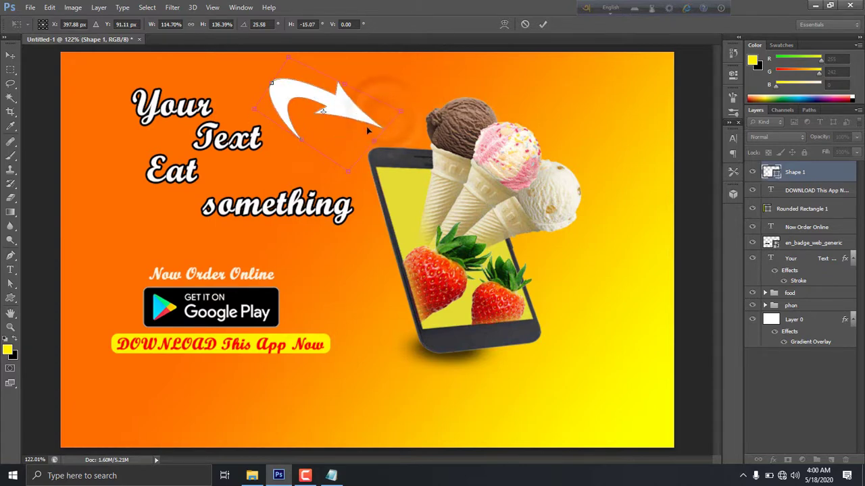
left_click_drag(316, 144, 257, 130)
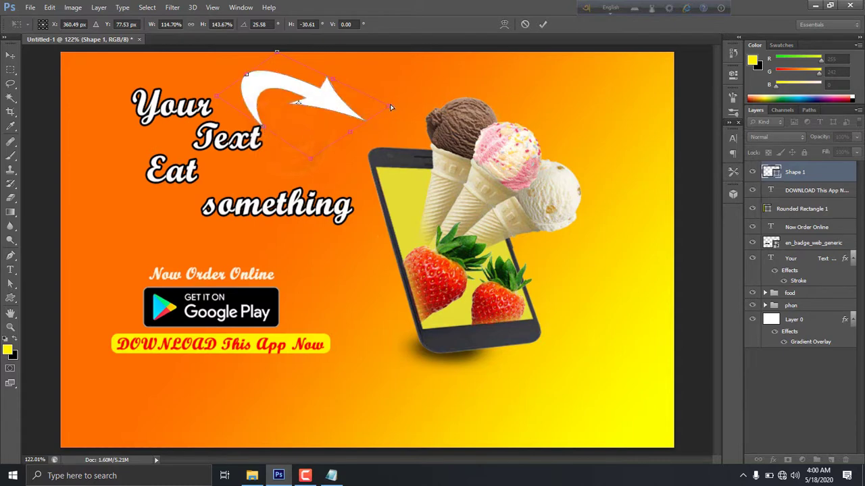
left_click_drag(390, 107, 404, 111)
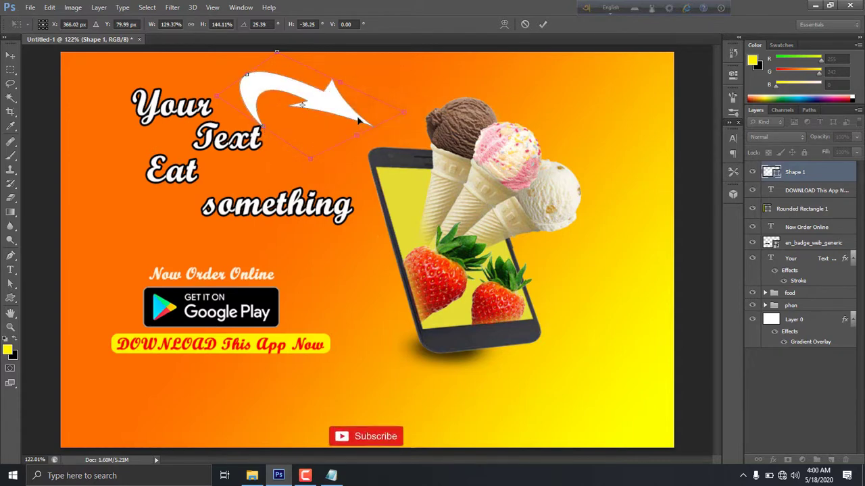
key("Down")
key("Down")
key("Right")
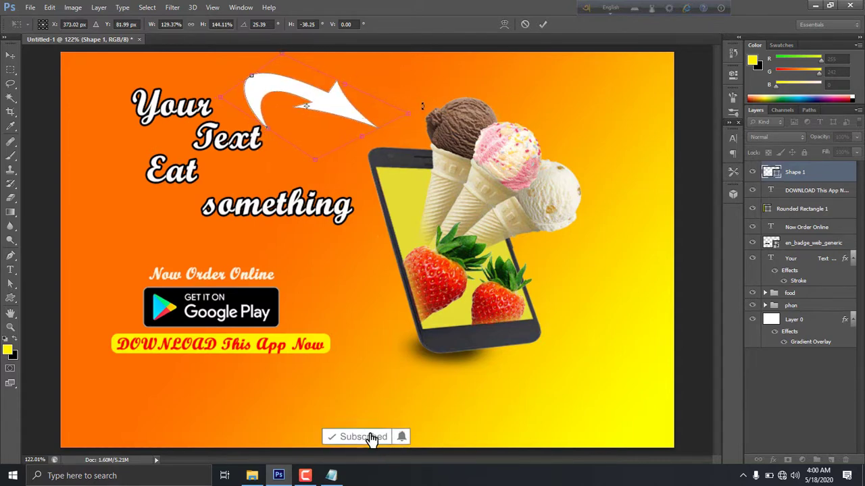
left_click_drag(420, 101, 424, 123)
key("Return")
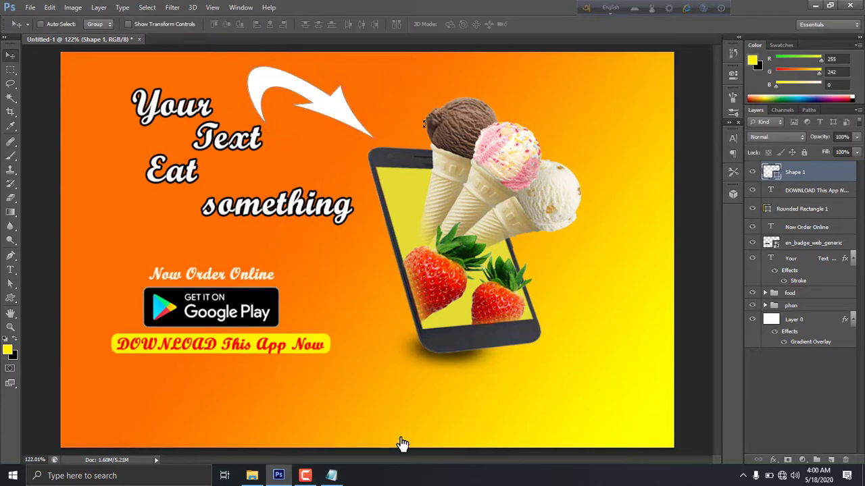
Group the DOWNLOAD button layers through the badge into Group 1, then move the slogan text in.
left_click(771, 190, "ctrl")
left_click(798, 190)
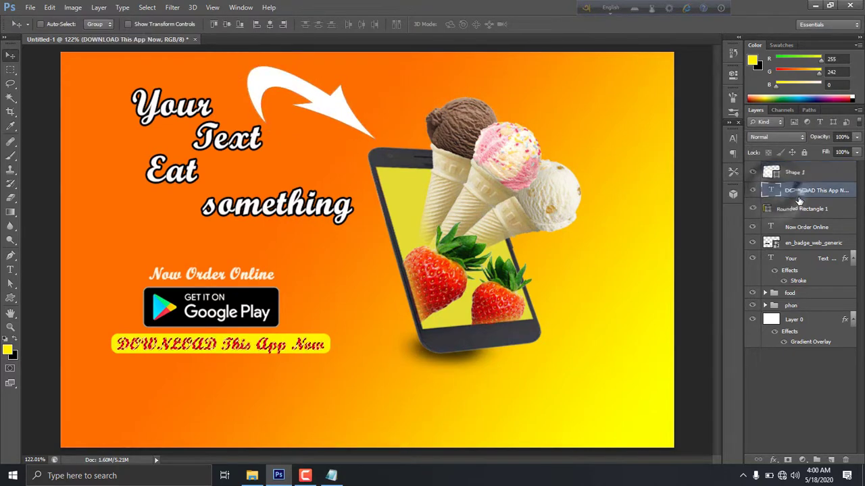
left_click(797, 209, "shift")
left_click(804, 242, "shift")
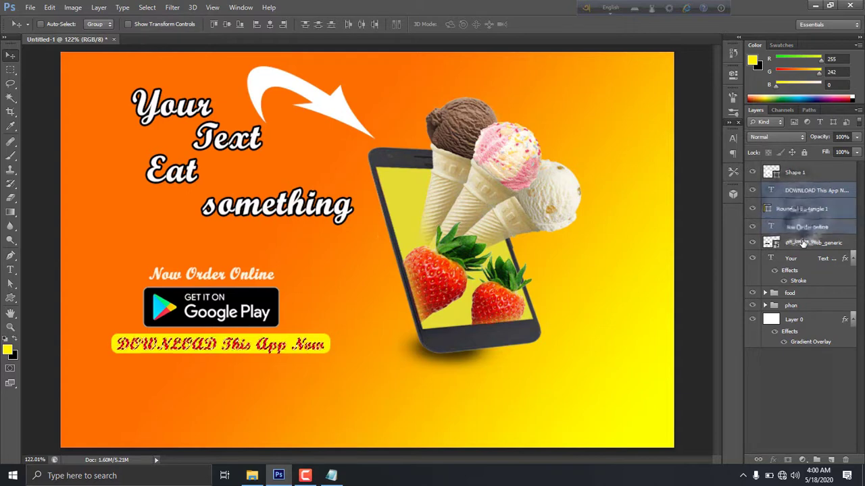
key("ctrl+g")
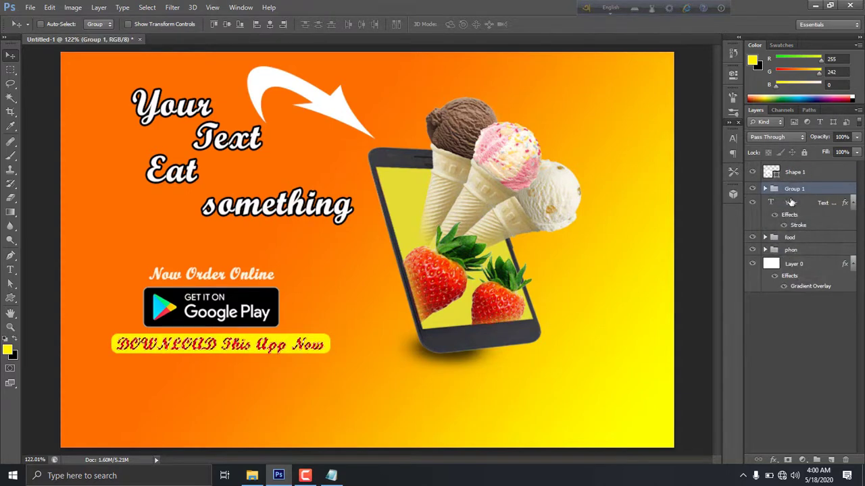
left_click_drag(791, 202, 794, 191)
Duplicate the top white arrow, then flip and rotate the copy to point down toward the caption.
left_click(795, 173)
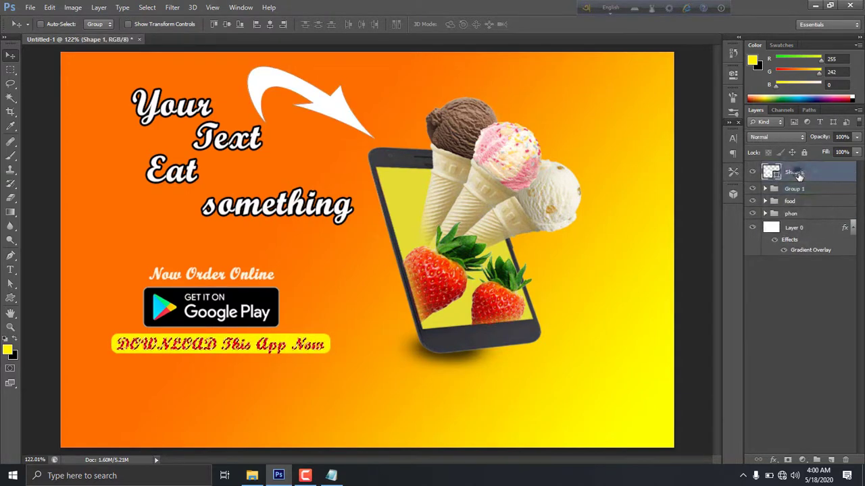
key("ctrl+j")
left_click_drag(315, 170, 295, 255)
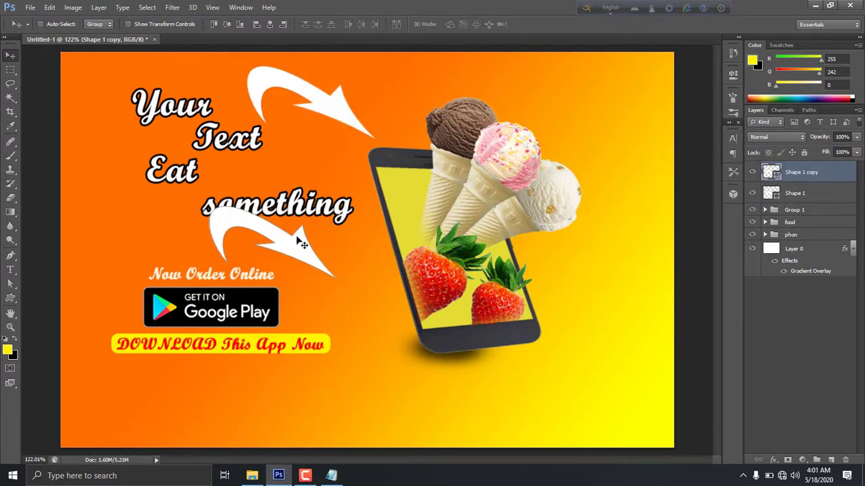
key("ctrl+t")
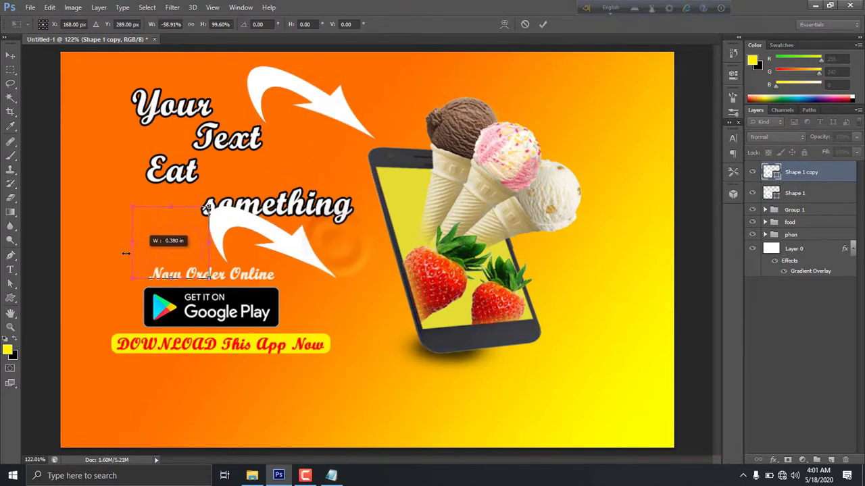
left_click_drag(336, 242, 126, 243)
mouse_move(132, 274)
left_mouse_down()
mouse_move(144, 170)
mouse_move(134, 176)
left_mouse_up()
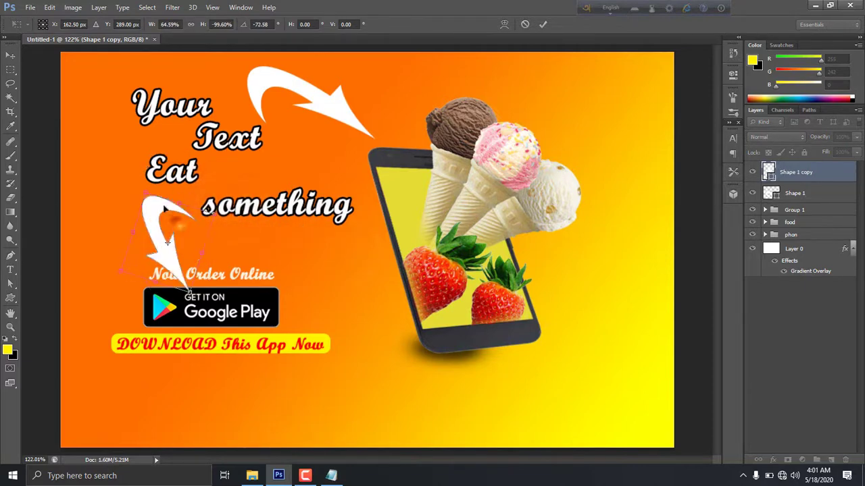
mouse_move(159, 224)
left_mouse_down()
mouse_move(137, 200)
mouse_move(134, 218)
left_mouse_up()
left_click_drag(165, 170, 162, 168)
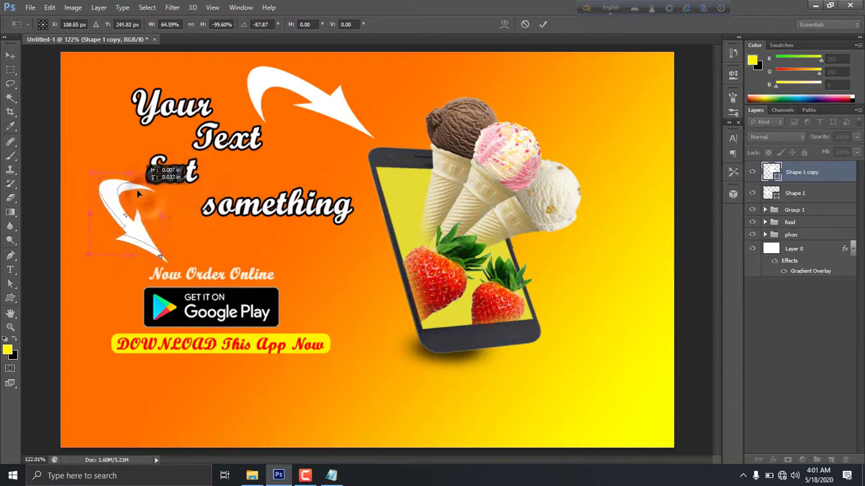
left_click_drag(148, 203, 137, 194)
key("Return")
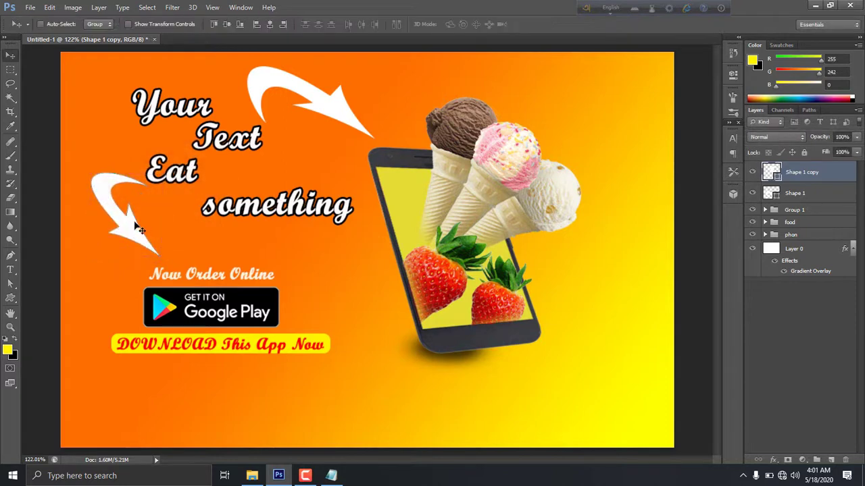
Add another arrow copy beside Now Order Online, rotated to point toward the phone.
key("ctrl+j")
left_click_drag(136, 230, 260, 230)
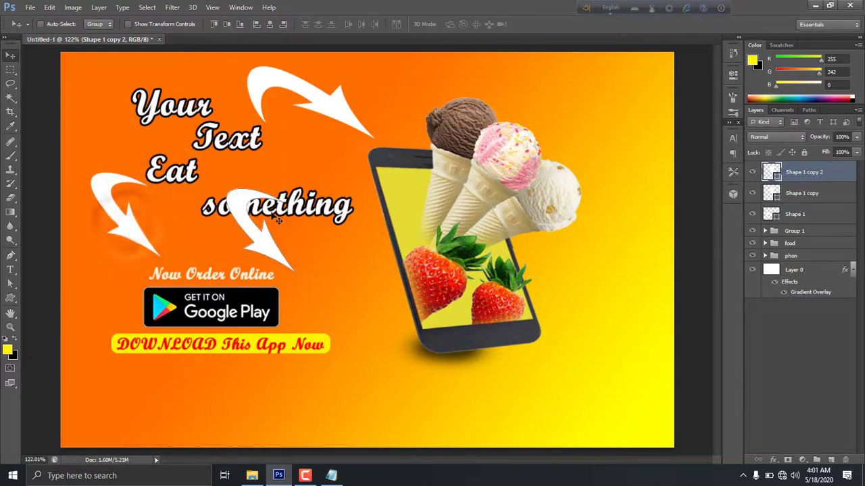
key("ctrl+t")
left_click_drag(224, 167, 190, 246)
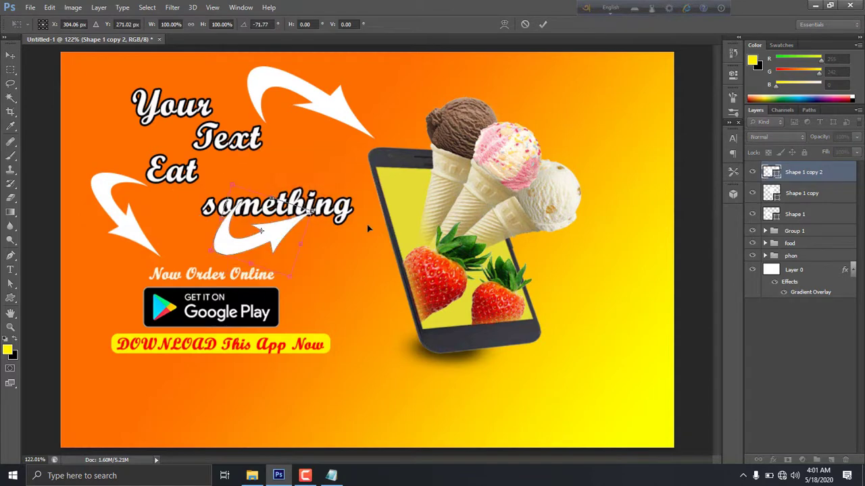
mouse_move(275, 214)
left_mouse_down()
mouse_move(356, 259)
mouse_move(385, 246)
mouse_move(377, 253)
left_mouse_up()
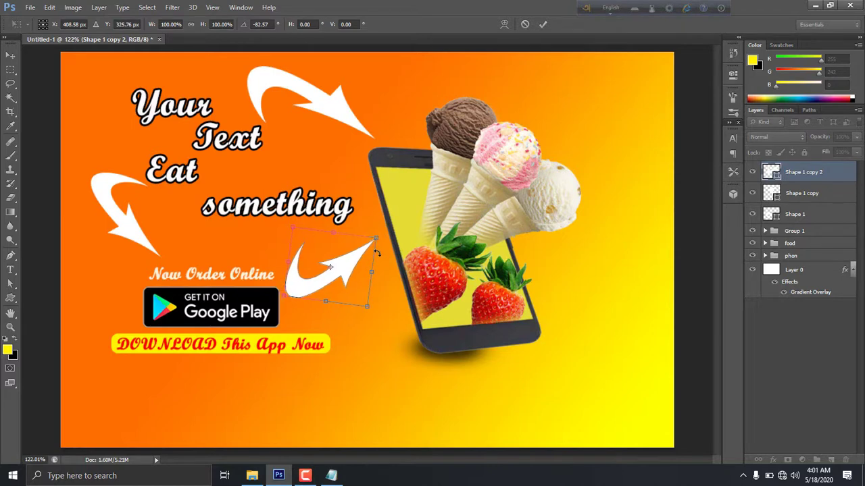
key("Return")
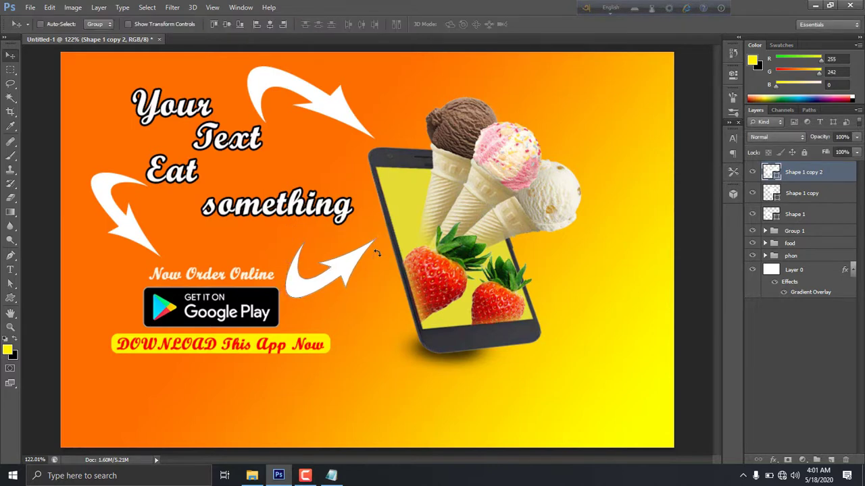